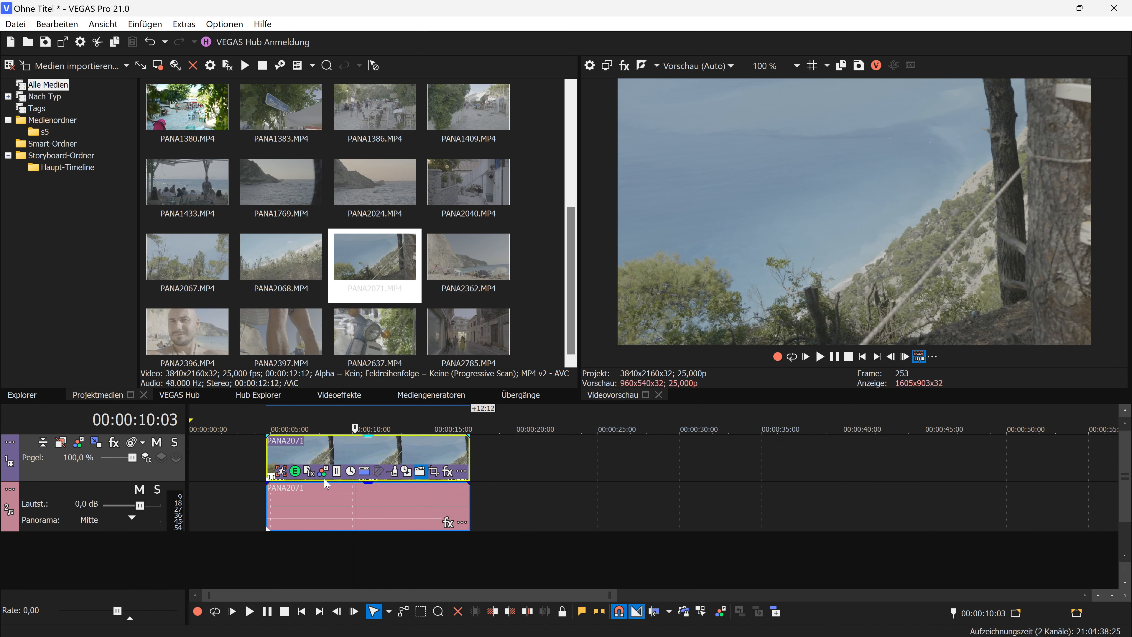
Apply the V-Log to REC.709 camera LUT to the PANA2071 clip and close its color grading
left_click(323, 472)
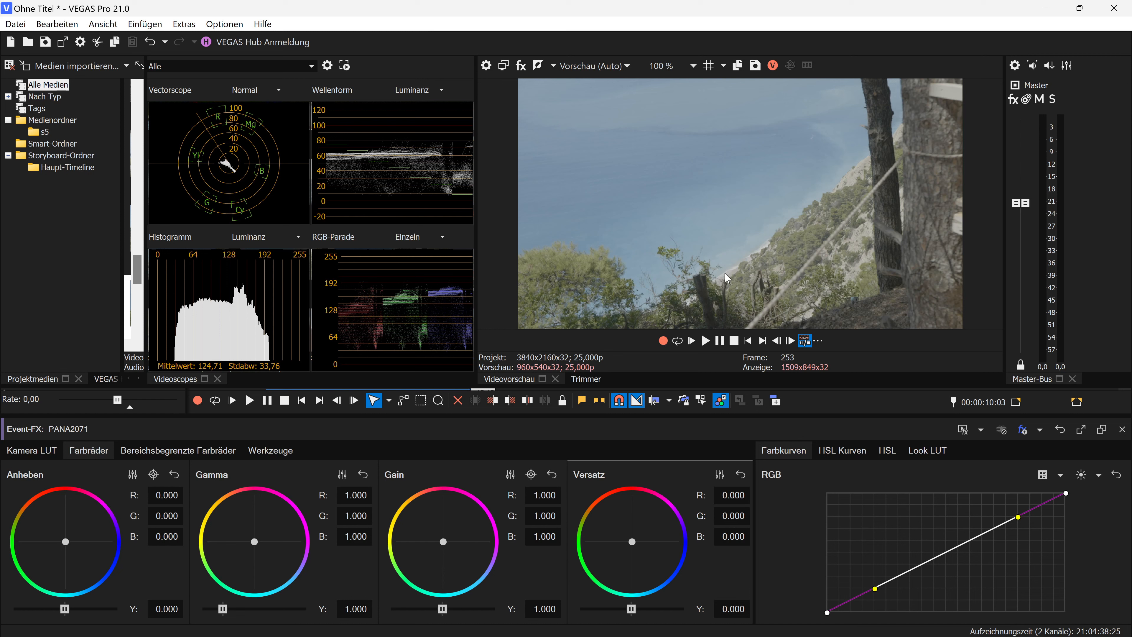
left_click(43, 452)
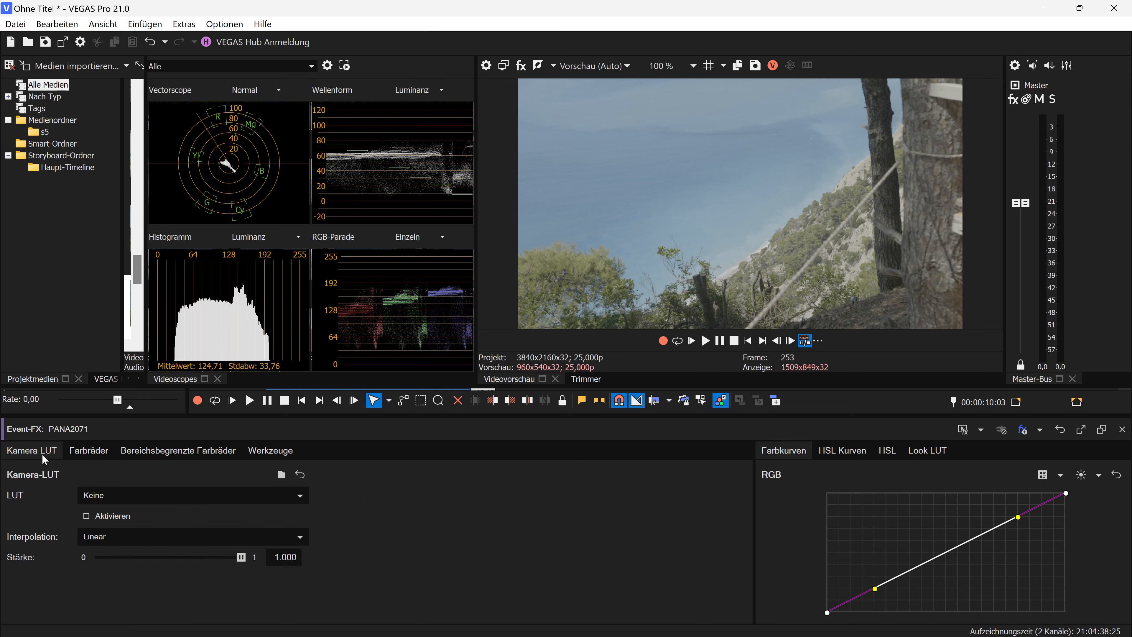
left_click(133, 495)
scroll(132, 464, "down", 5)
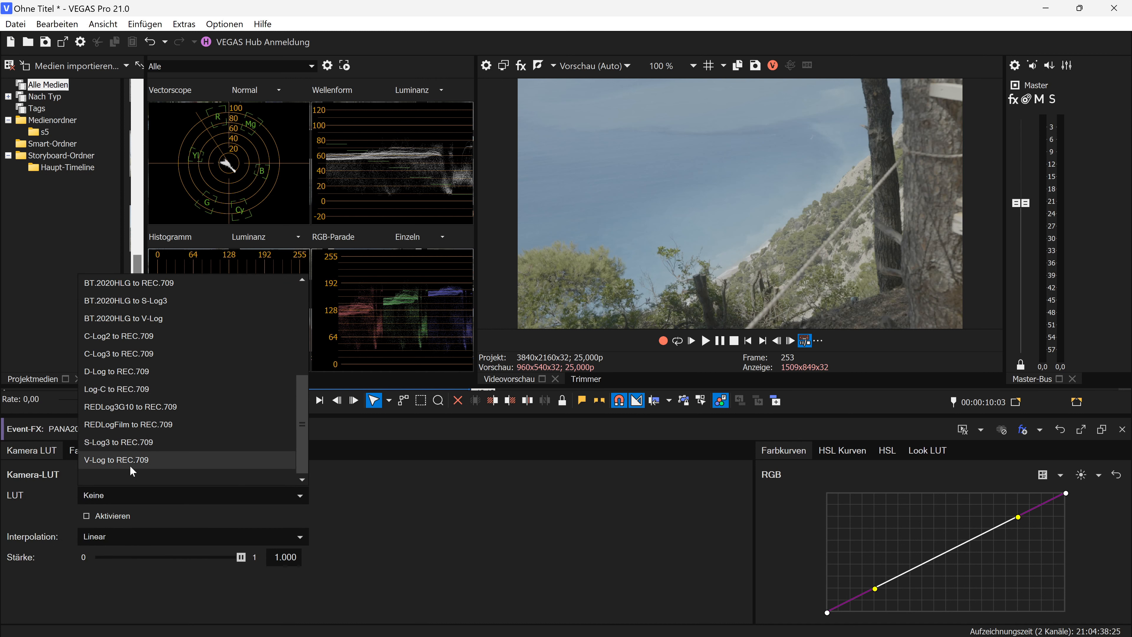
left_click(117, 459)
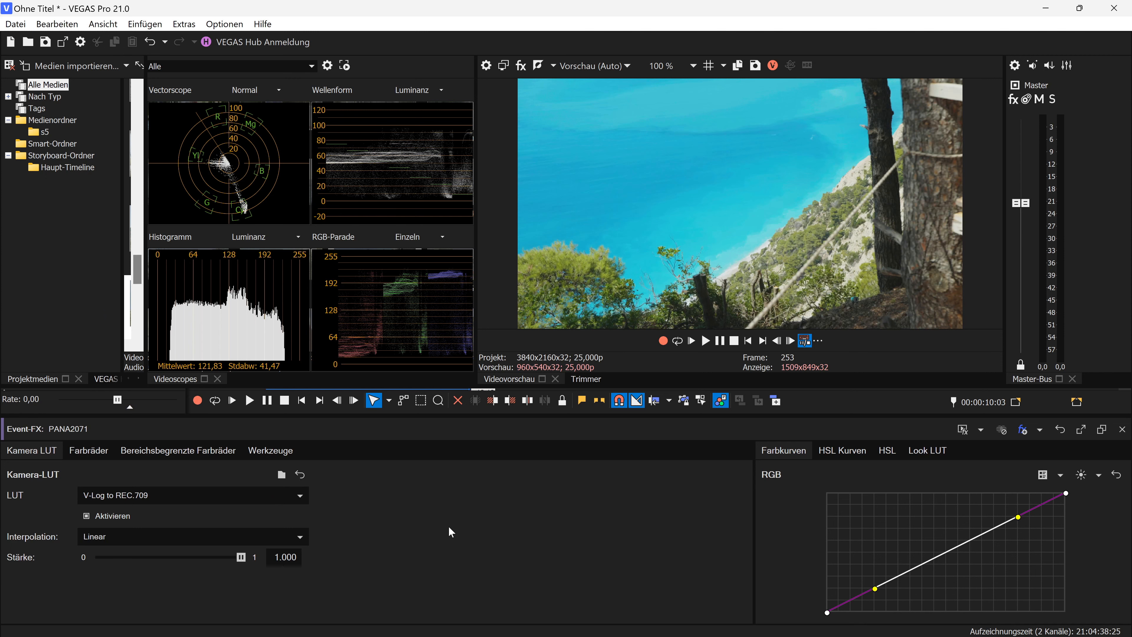
left_click(1122, 429)
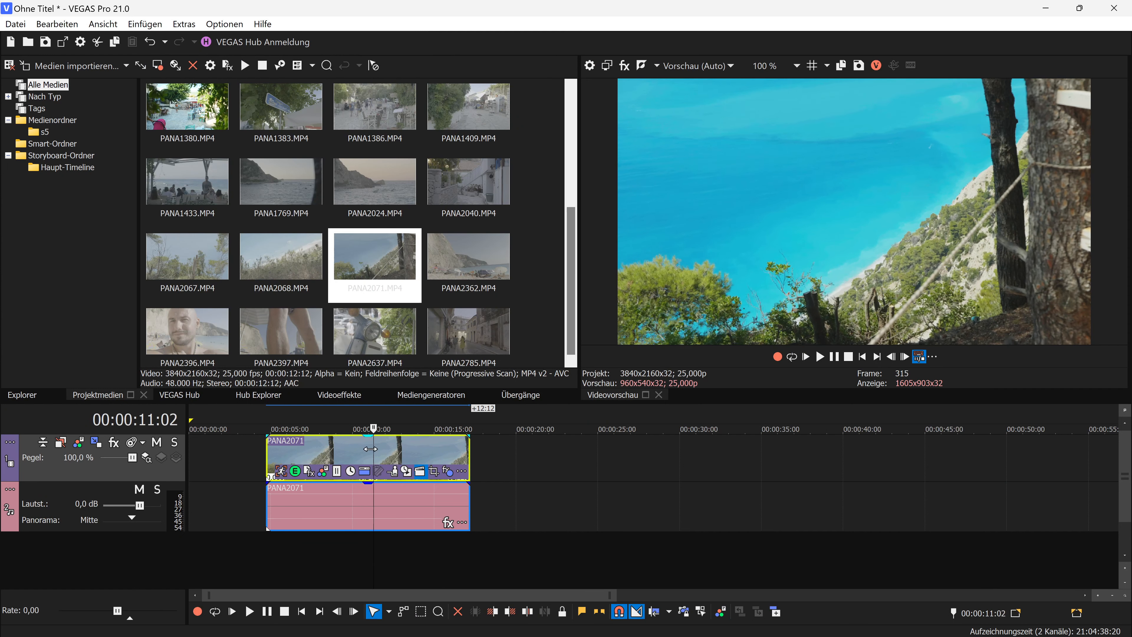
Shape the RGB color curve of the PANA2071 clip into a soft S-curve with its two handles, and enlarge the preview area beside the videoscopes
left_click_drag(371, 449, 428, 445)
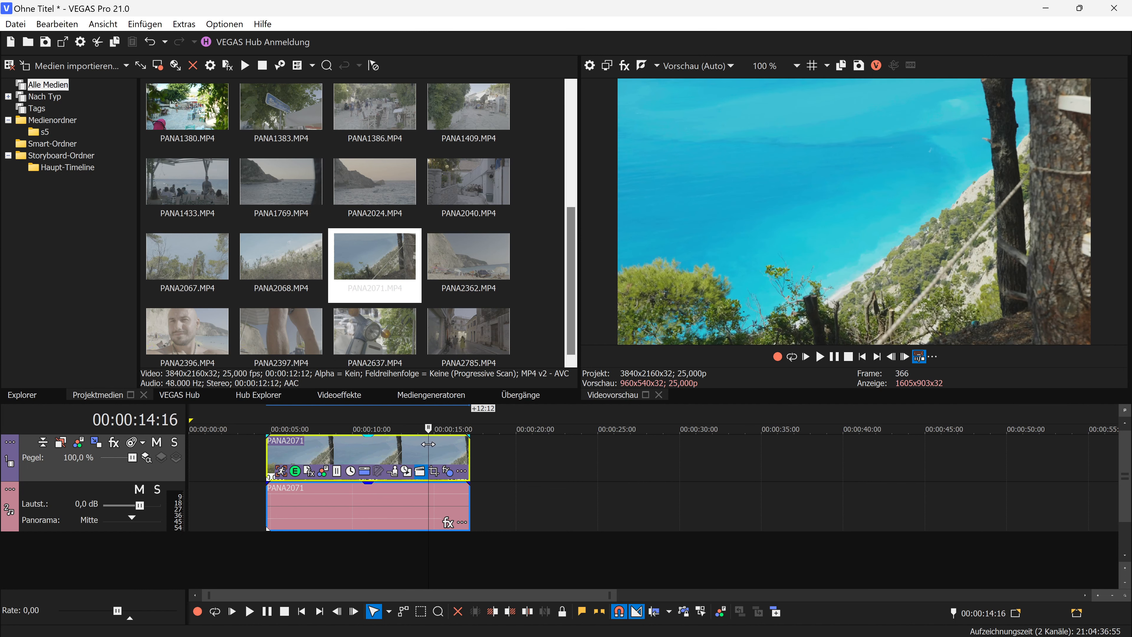
left_click(339, 442)
left_click(323, 471)
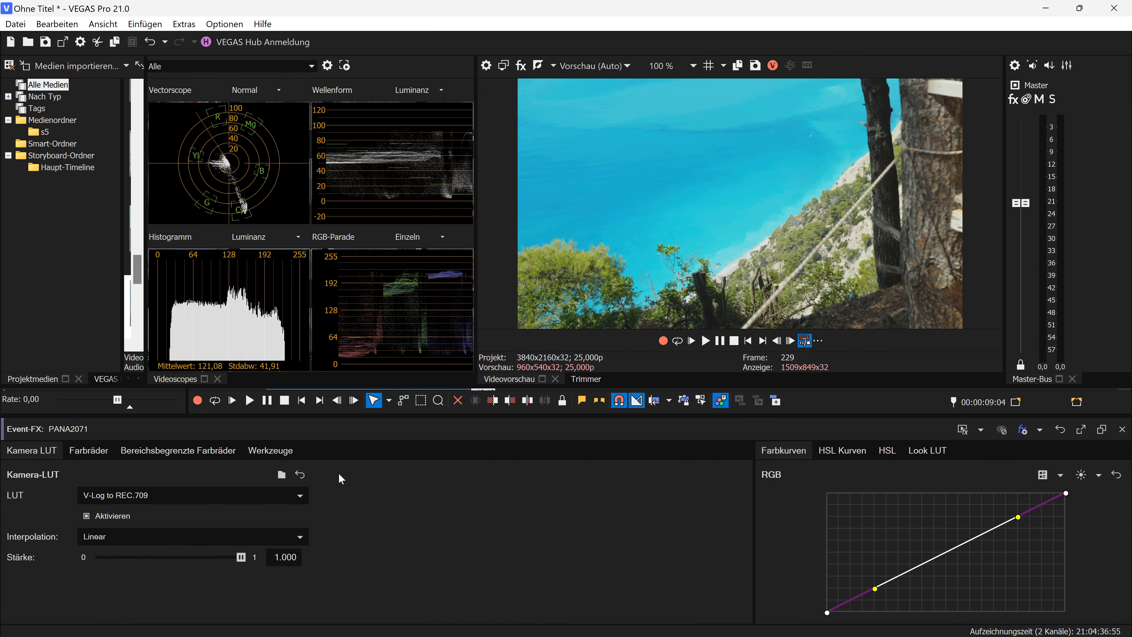
left_click(93, 454)
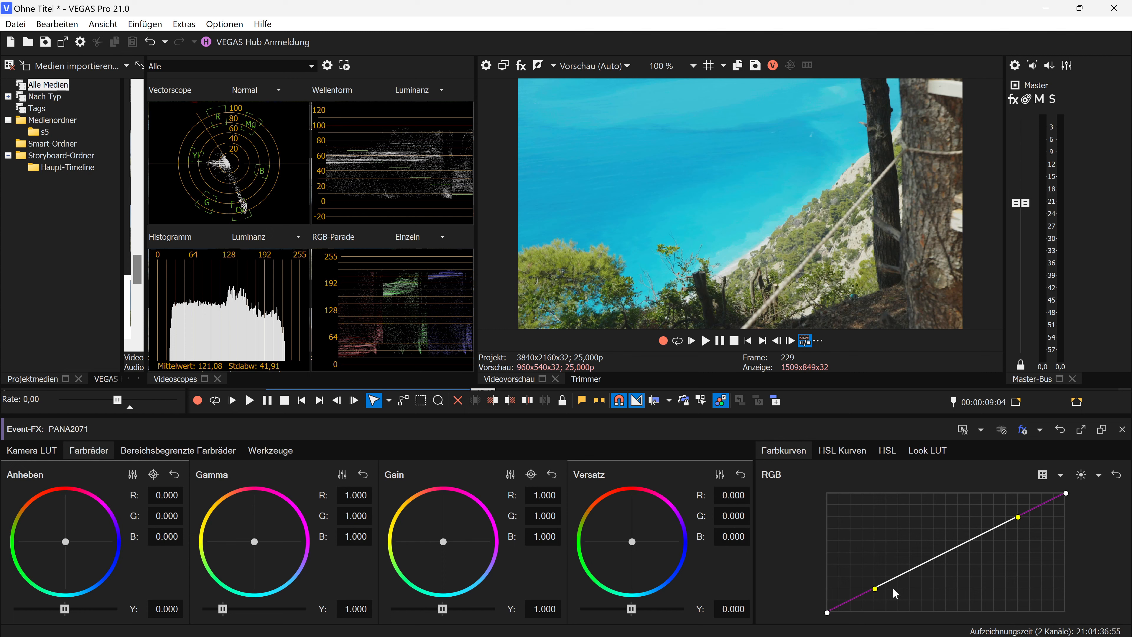
left_click_drag(876, 590, 941, 582)
left_click_drag(1019, 519, 952, 529)
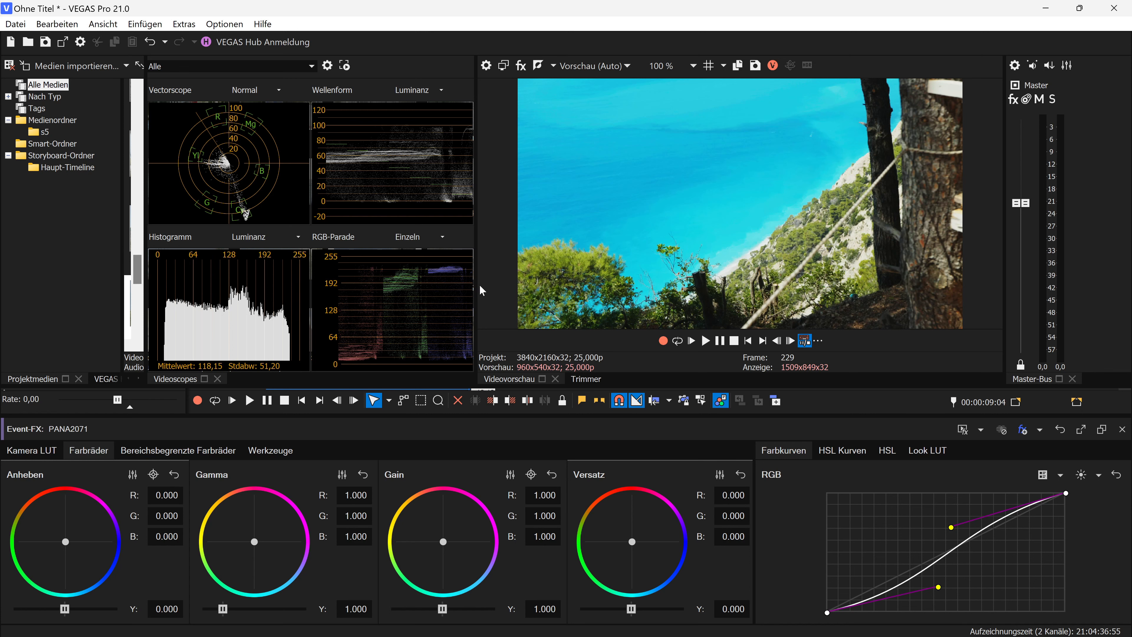
left_click_drag(474, 284, 441, 294)
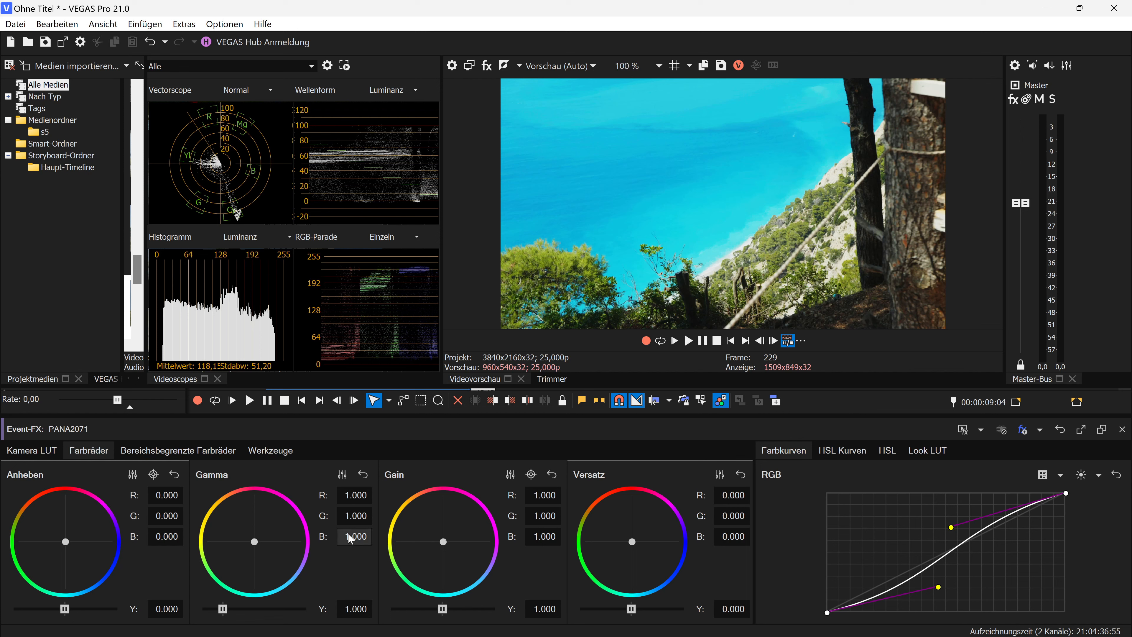
Try shifting the color balance with the Gamma wheel and the Gain wheel toward blue, and reset both wheels
mouse_move(257, 543)
left_mouse_down()
mouse_move(251, 552)
mouse_move(247, 542)
mouse_move(271, 546)
mouse_move(251, 548)
mouse_move(270, 535)
mouse_move(259, 546)
mouse_move(265, 525)
mouse_move(264, 544)
mouse_move(244, 532)
mouse_move(257, 543)
mouse_move(251, 553)
mouse_move(254, 545)
left_mouse_up()
left_click(363, 475)
left_click_drag(447, 546, 470, 543)
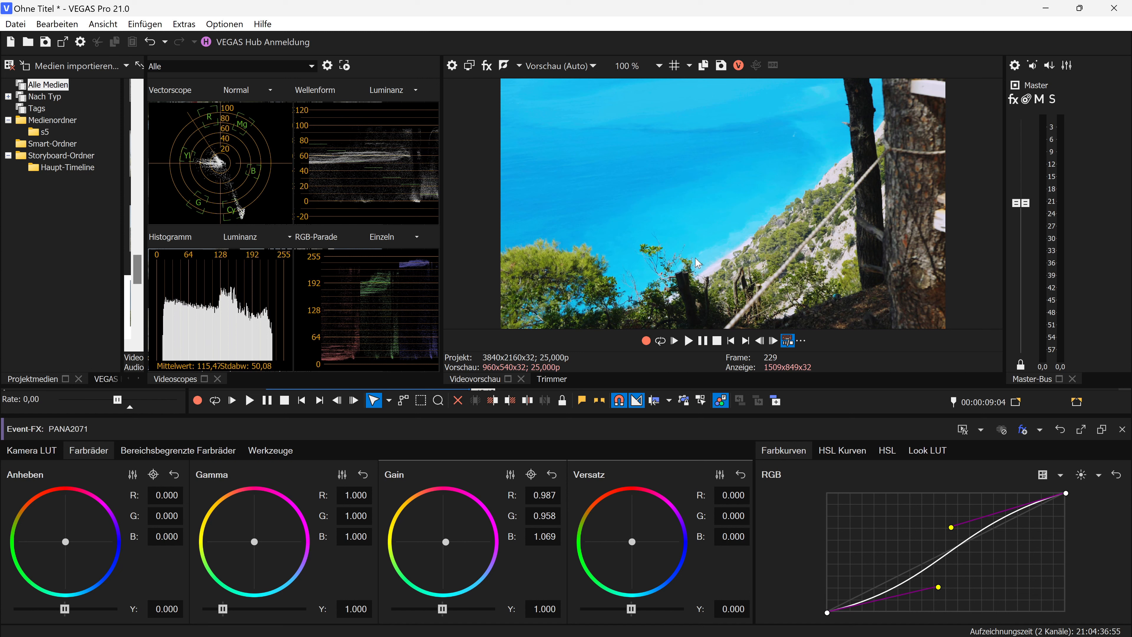
left_click_drag(446, 544, 448, 545)
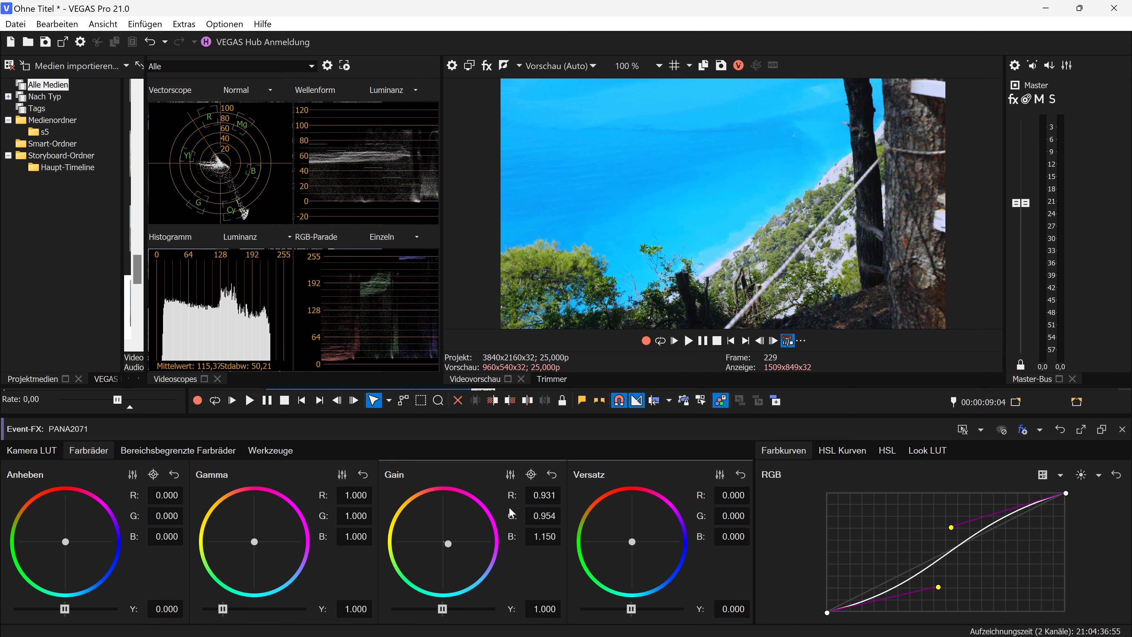
left_click(552, 474)
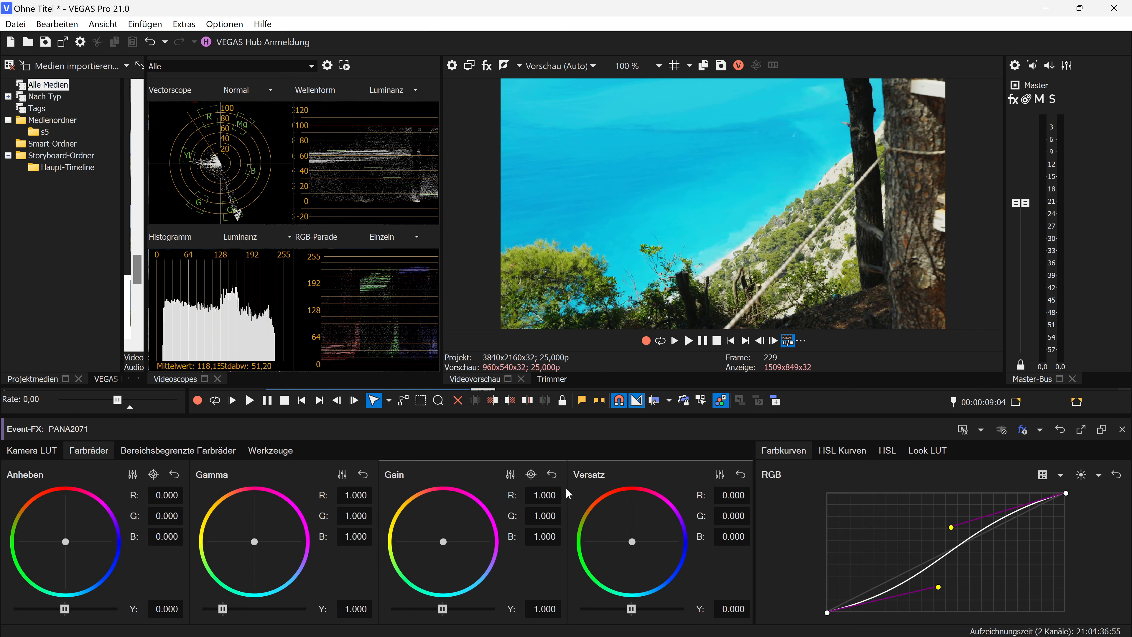
Sample the blue sea for the Hue vs. Hue curve and move its middle control point to 0,535 with a hue value of 0
left_click(844, 450)
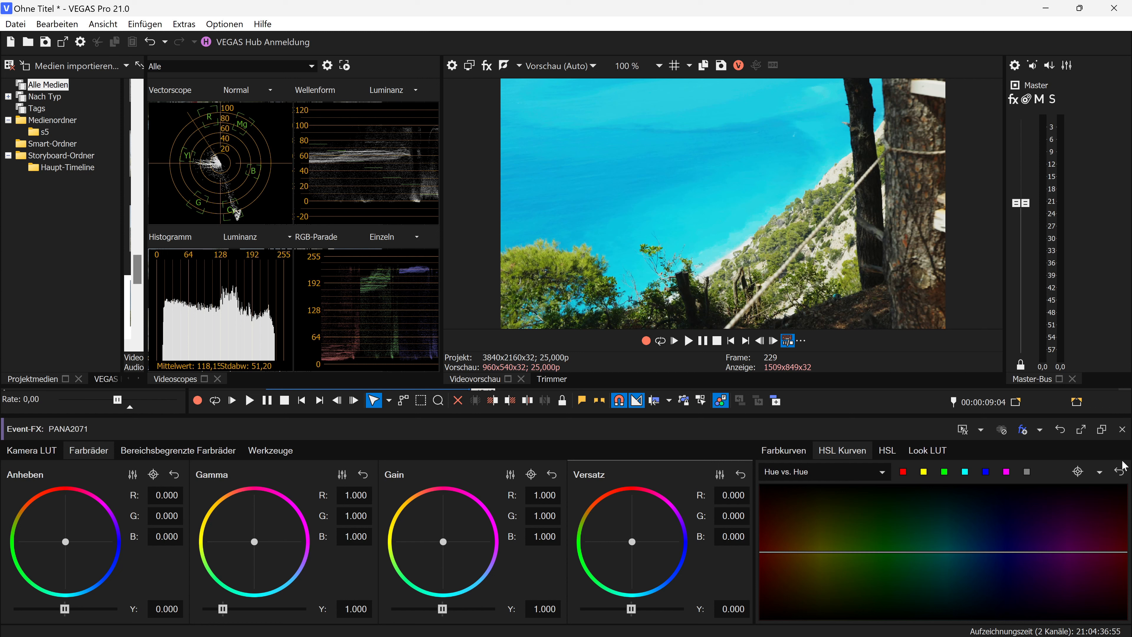
left_click(1078, 472)
left_click_drag(634, 139, 721, 227)
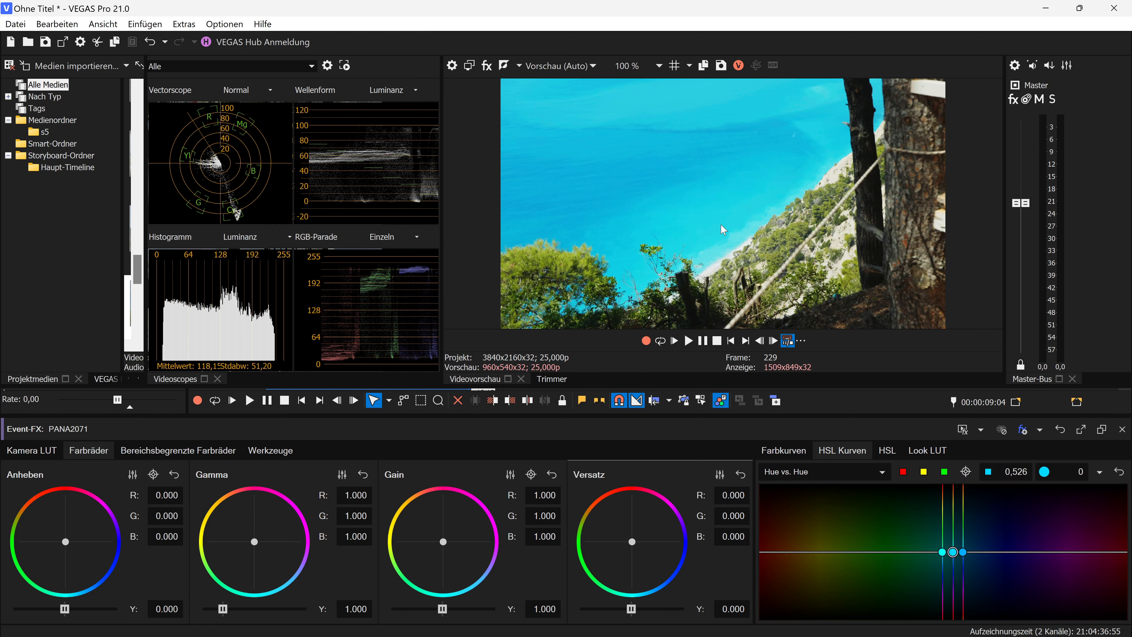
mouse_move(953, 551)
left_mouse_down()
mouse_move(931, 551)
mouse_move(984, 550)
mouse_move(957, 553)
left_mouse_up()
left_click(952, 552)
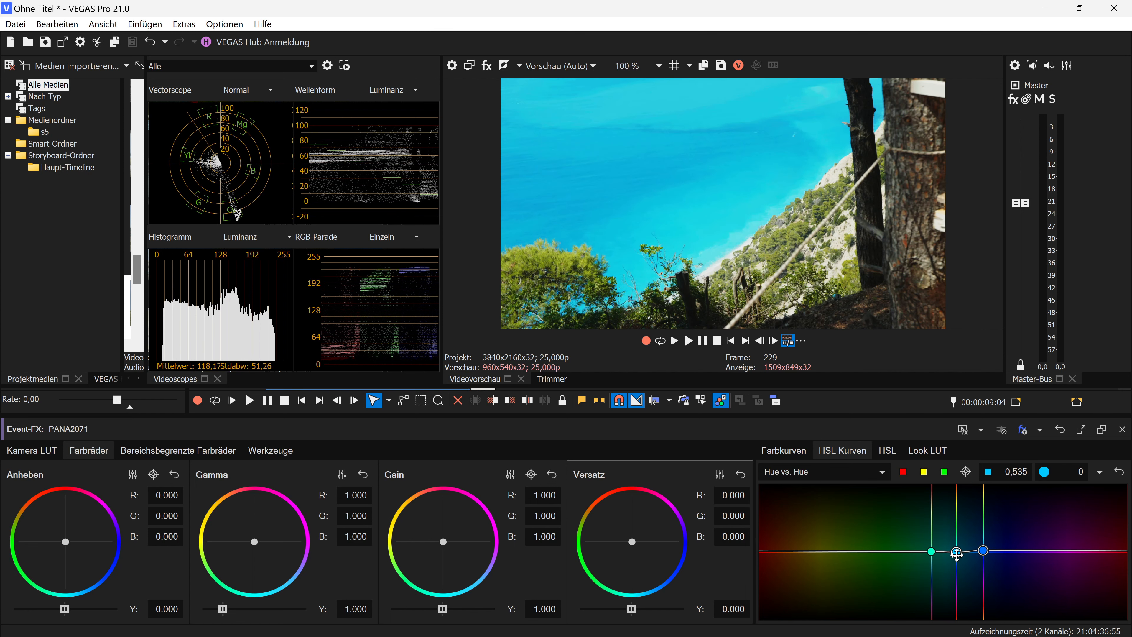
Sample the blue sea for the Hue vs. Luminance curve and lower its middle control point to 0,583
left_click(790, 475)
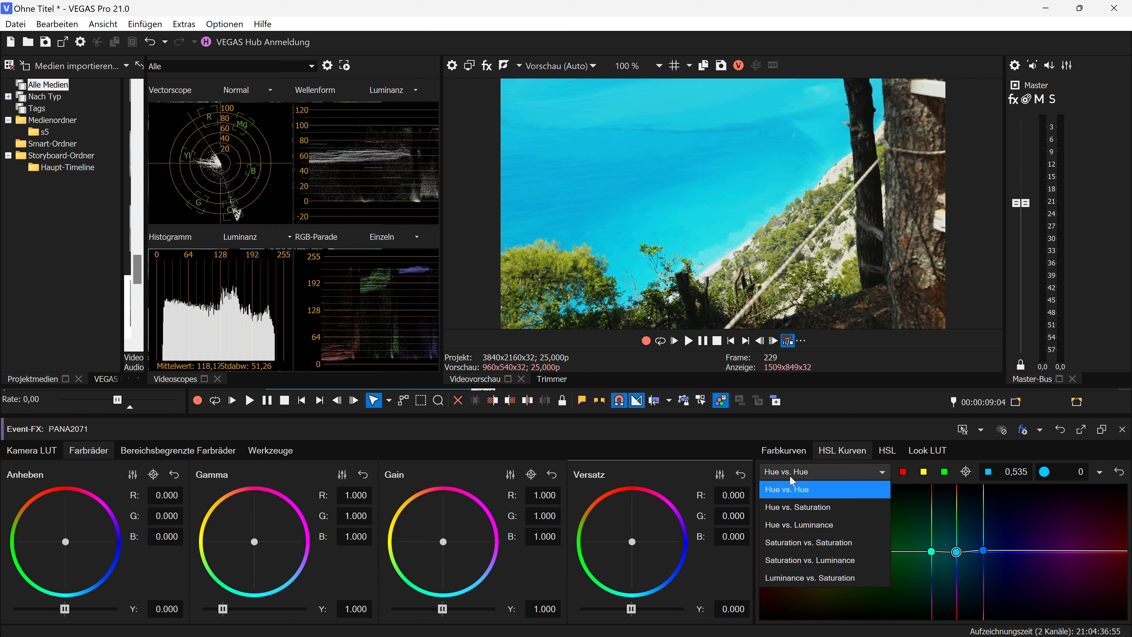
left_click(803, 524)
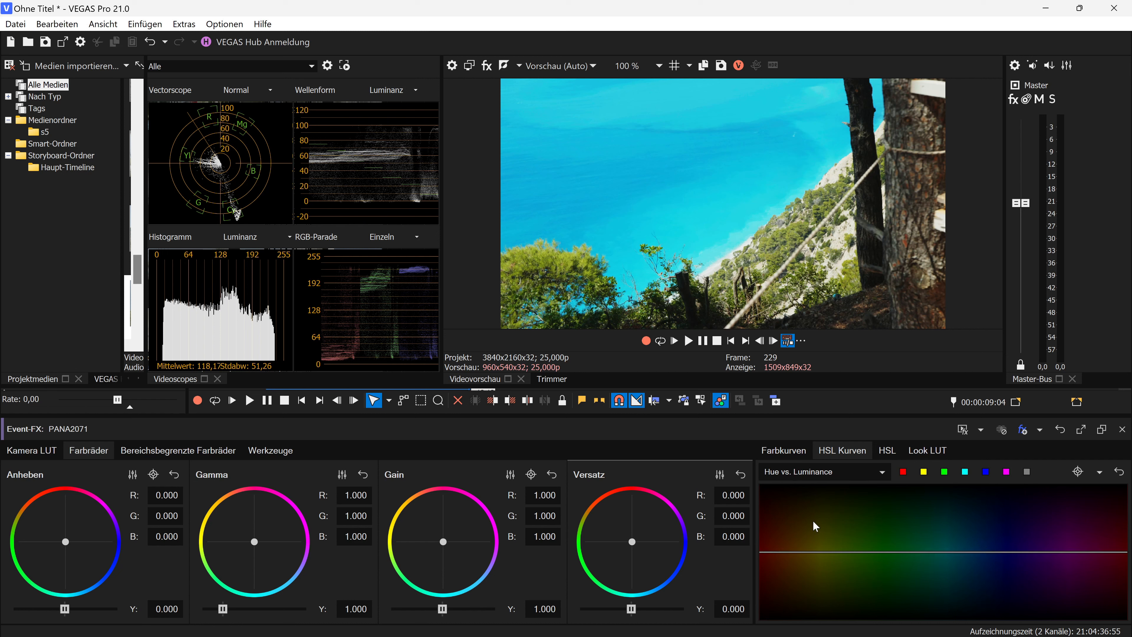
left_click(637, 125)
mouse_move(941, 551)
left_mouse_down()
mouse_move(932, 551)
mouse_move(978, 551)
mouse_move(950, 535)
mouse_move(948, 519)
mouse_move(945, 570)
left_mouse_up()
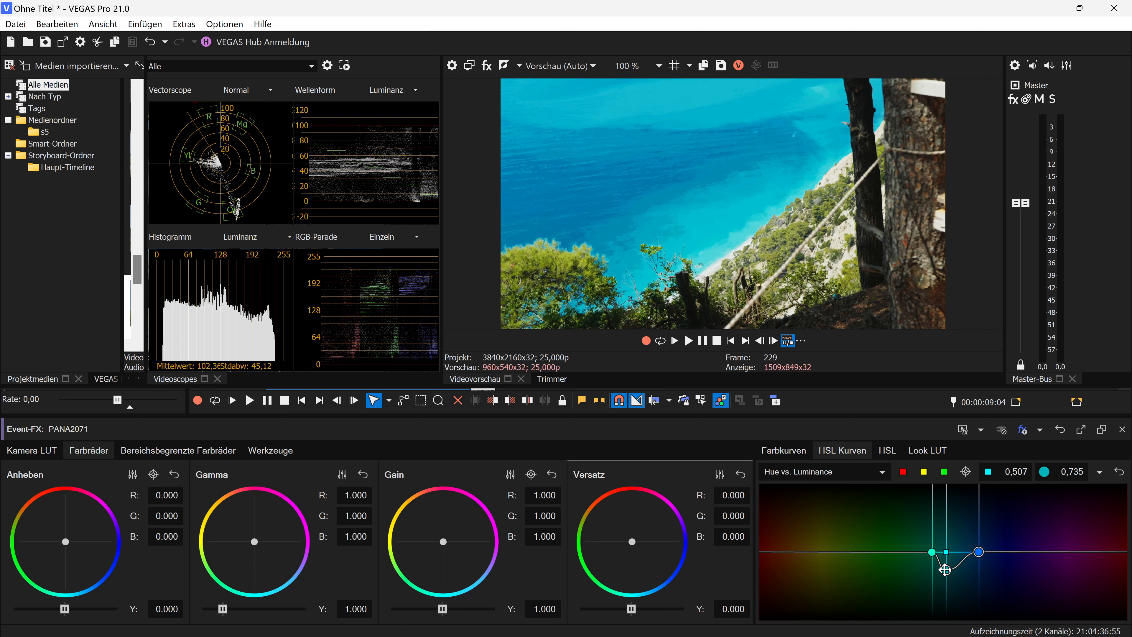
left_click_drag(945, 571, 945, 580)
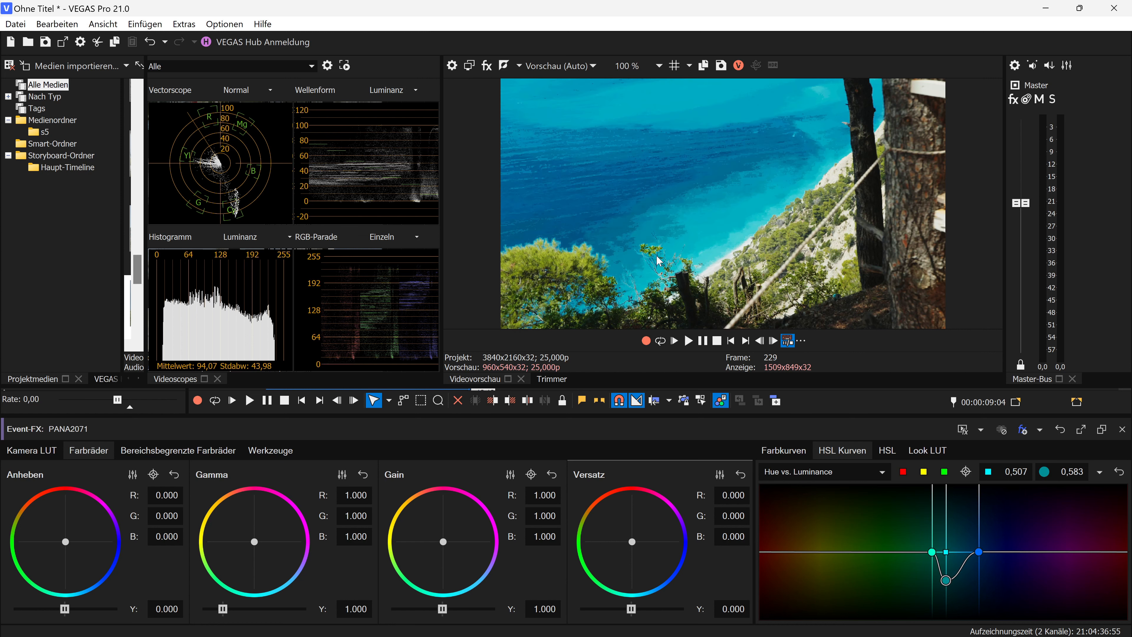
Examine the sea's tonal transitions in the enlarged video preview and return the preview scale to 100 %
scroll(659, 260, "up", 5)
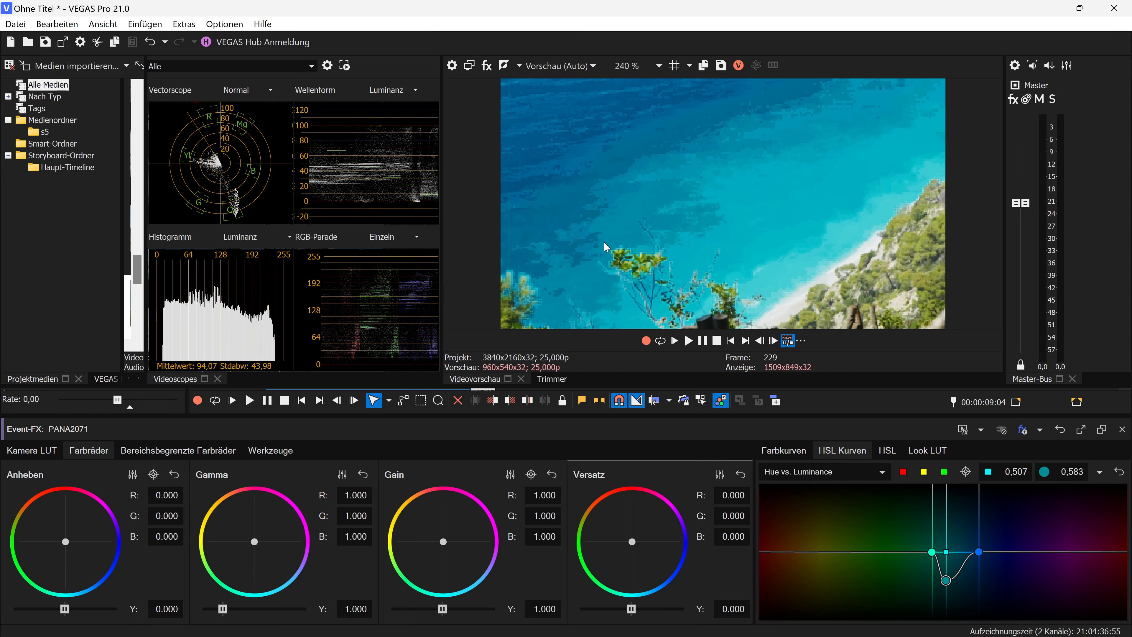
scroll(599, 245, "up", 2)
scroll(607, 192, "down", 3)
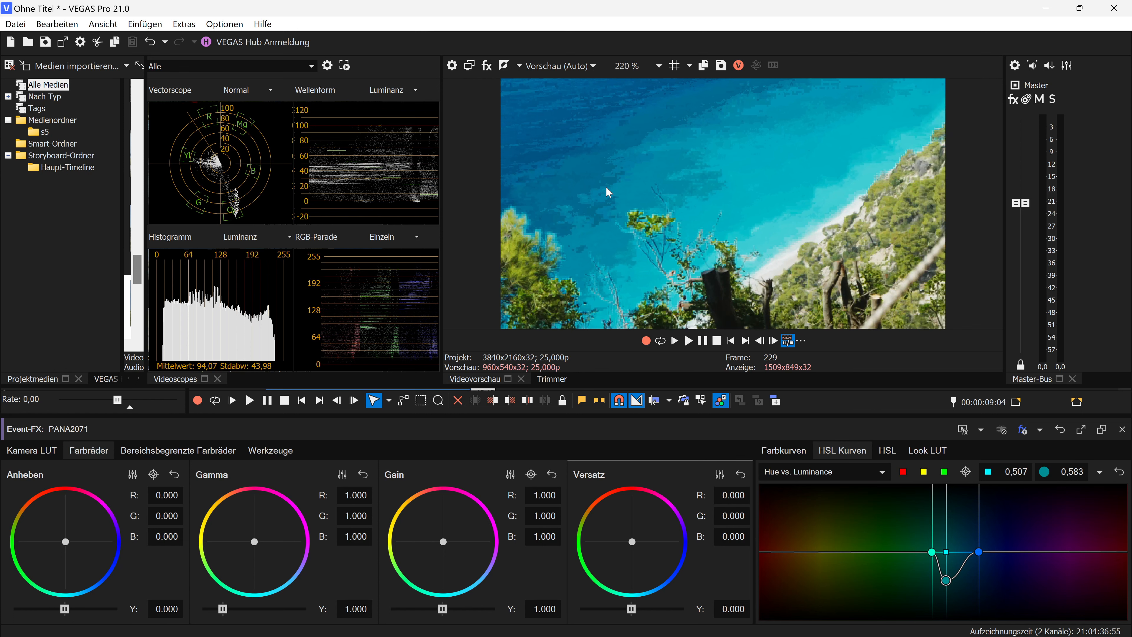
scroll(636, 174, "down", 1)
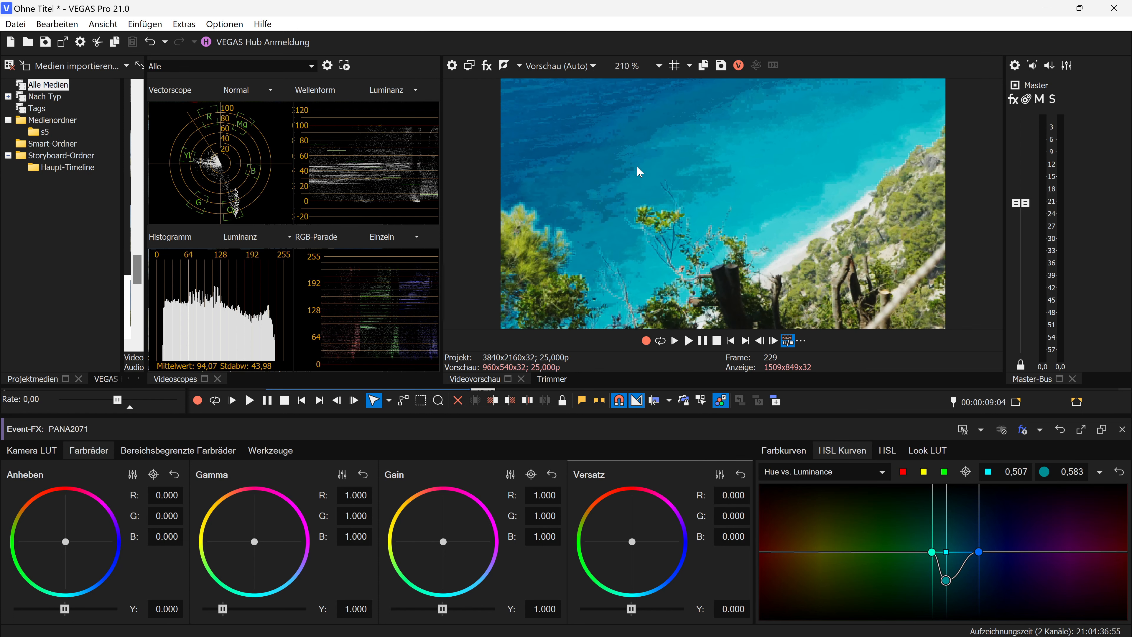
scroll(638, 167, "down", 2)
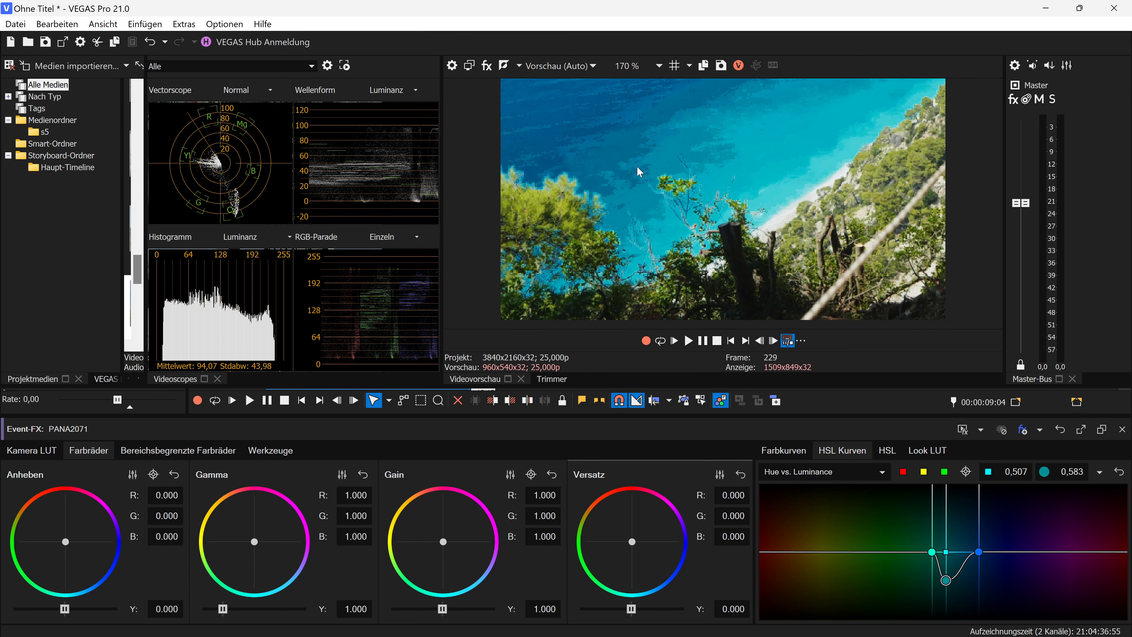
left_click(637, 66)
left_click(641, 137)
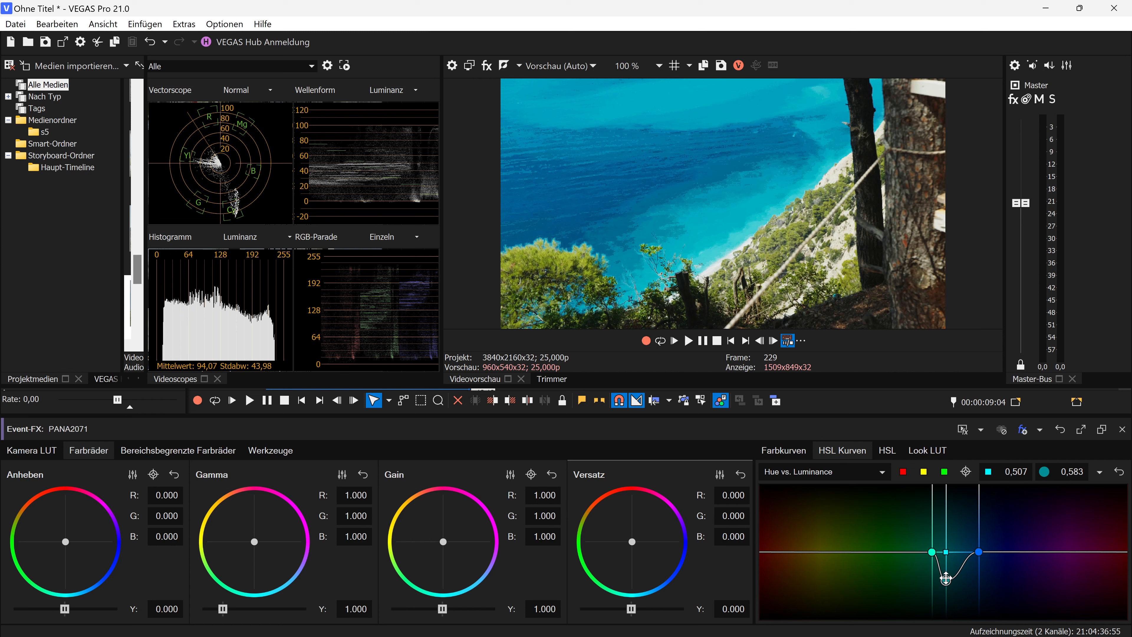
Raise the sea's Hue vs. Luminance control point to 1,03 at hue 0,527 and close the color grading
mouse_move(945, 578)
left_mouse_down()
mouse_move(952, 543)
mouse_move(951, 557)
left_mouse_up()
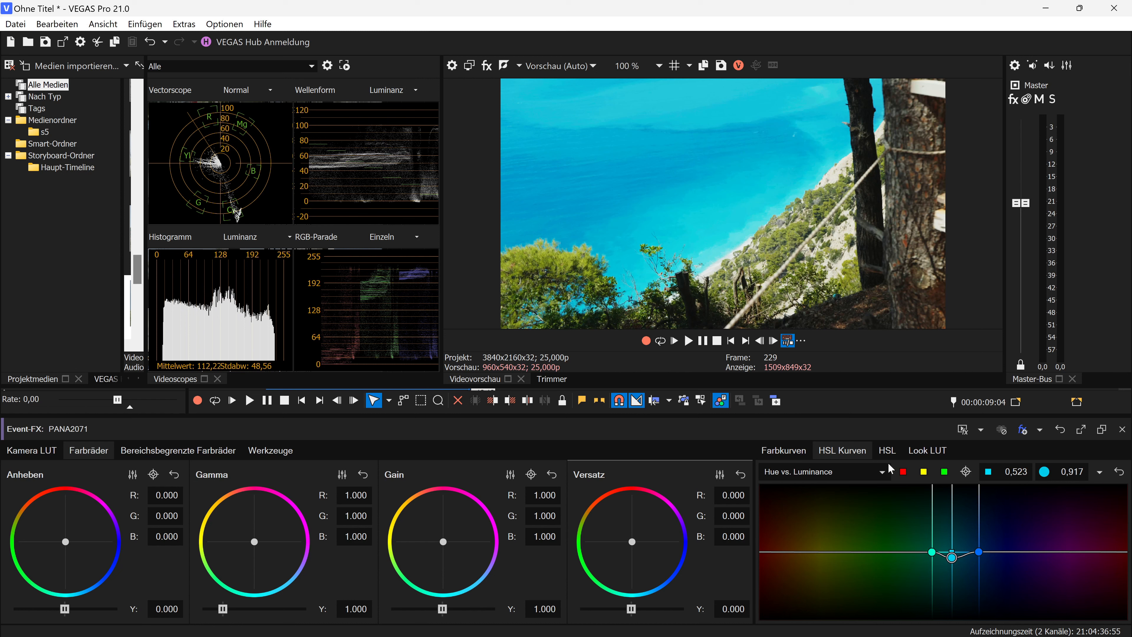
left_click_drag(952, 555, 953, 549)
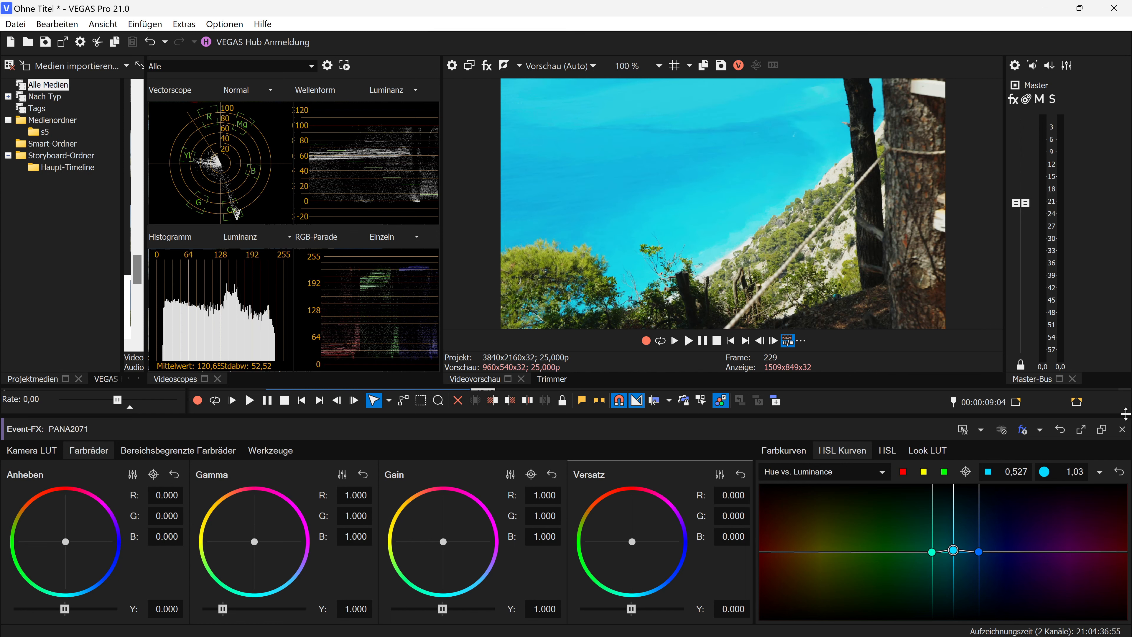
left_click(1122, 429)
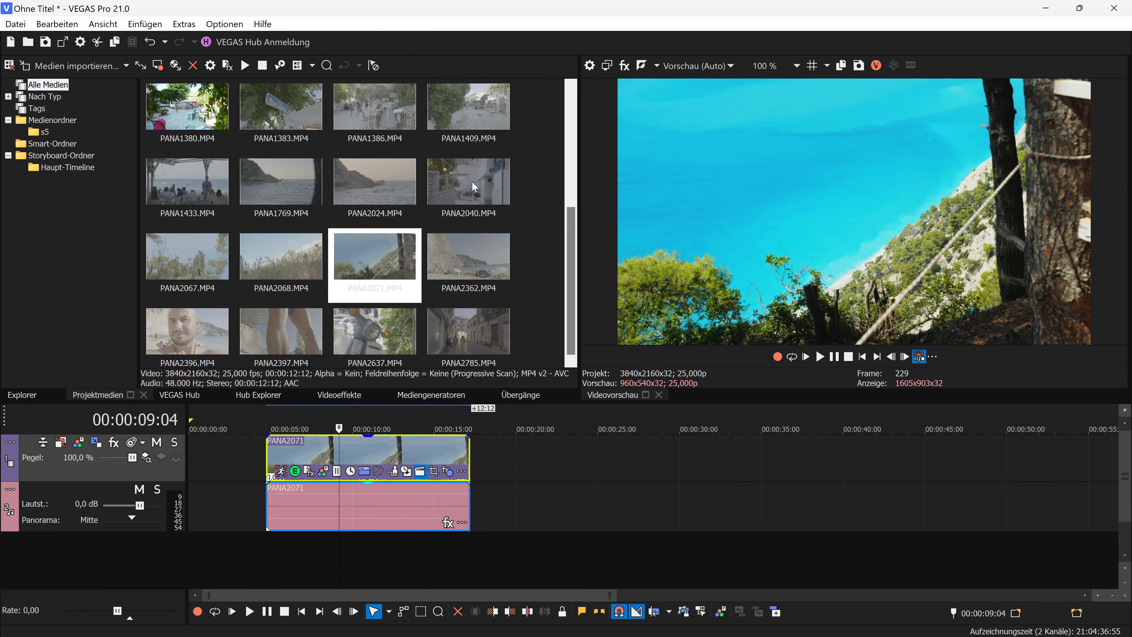
Place PANA2024.MP4 on the timeline after the PANA2071 clip, play it, and park the playhead on the breaking wave at 00:00:23:16
left_click(351, 177)
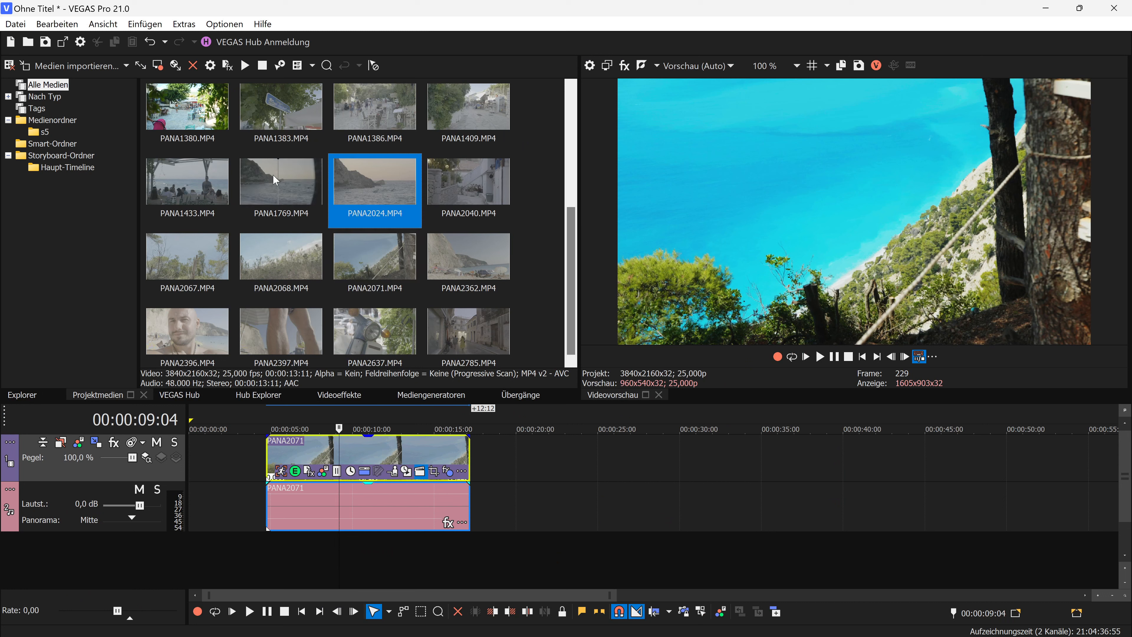
left_click_drag(376, 211, 516, 459)
mouse_move(517, 456)
left_mouse_down()
mouse_move(633, 454)
mouse_move(517, 450)
left_mouse_up()
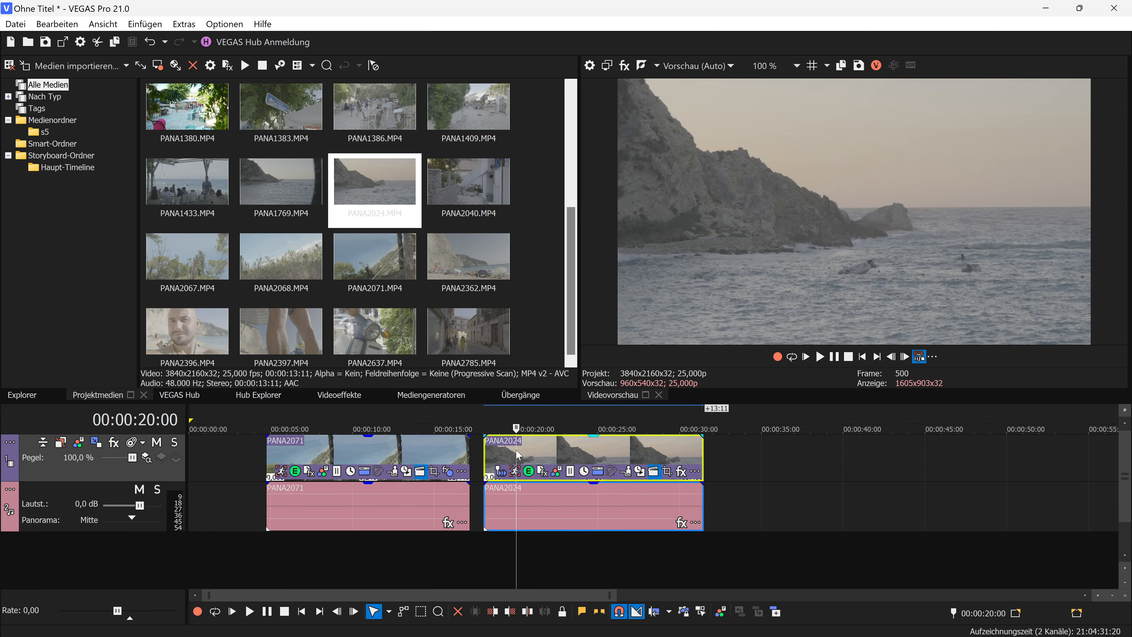
key("space")
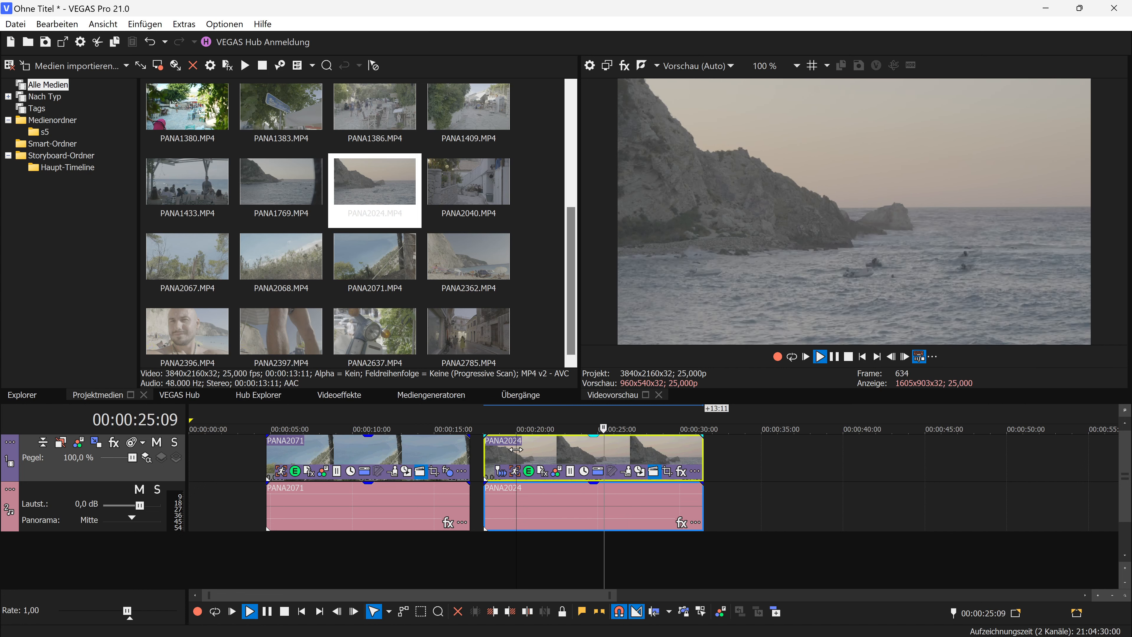
left_click(577, 455)
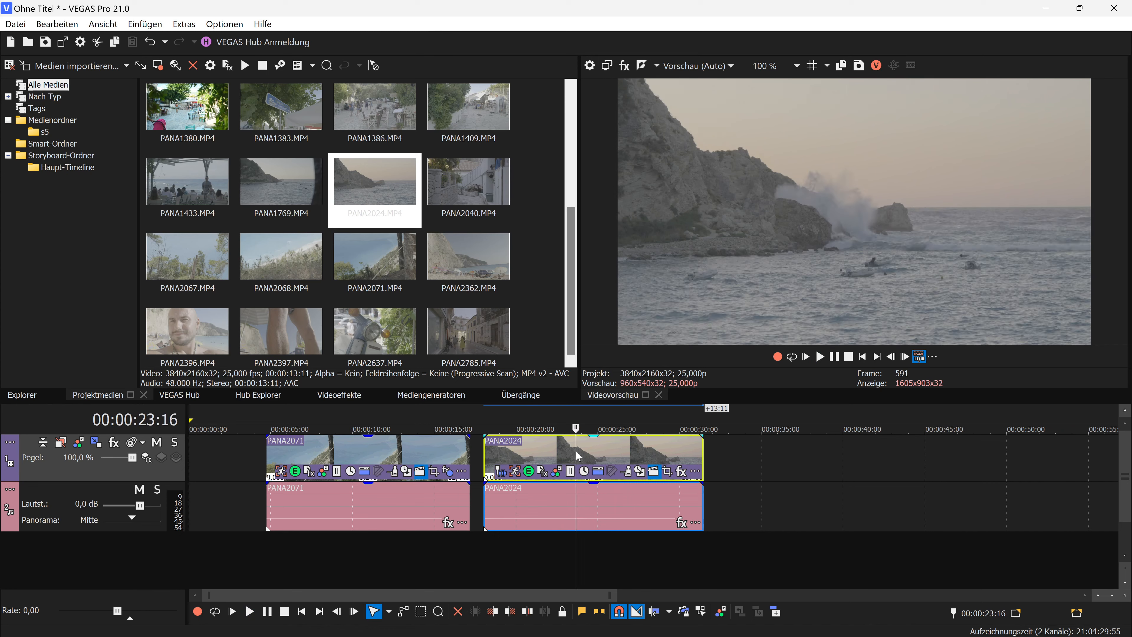
Apply the V-Log to REC.709 camera LUT to the PANA2024 clip and close its color grading
left_click(557, 471)
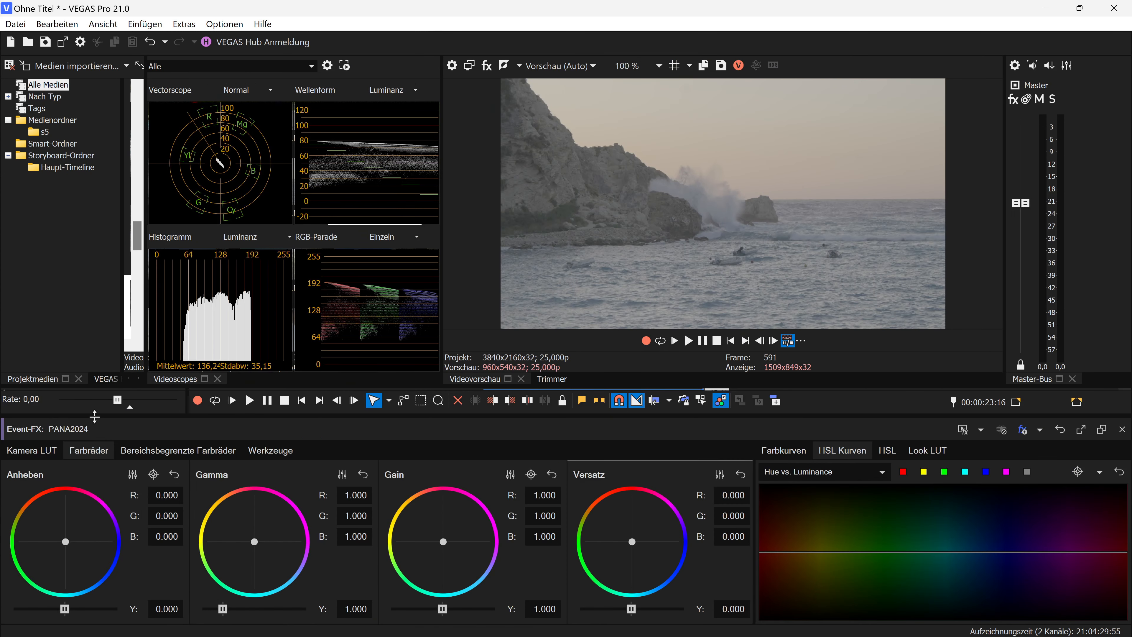
left_click(31, 450)
left_click(102, 493)
left_click(119, 463)
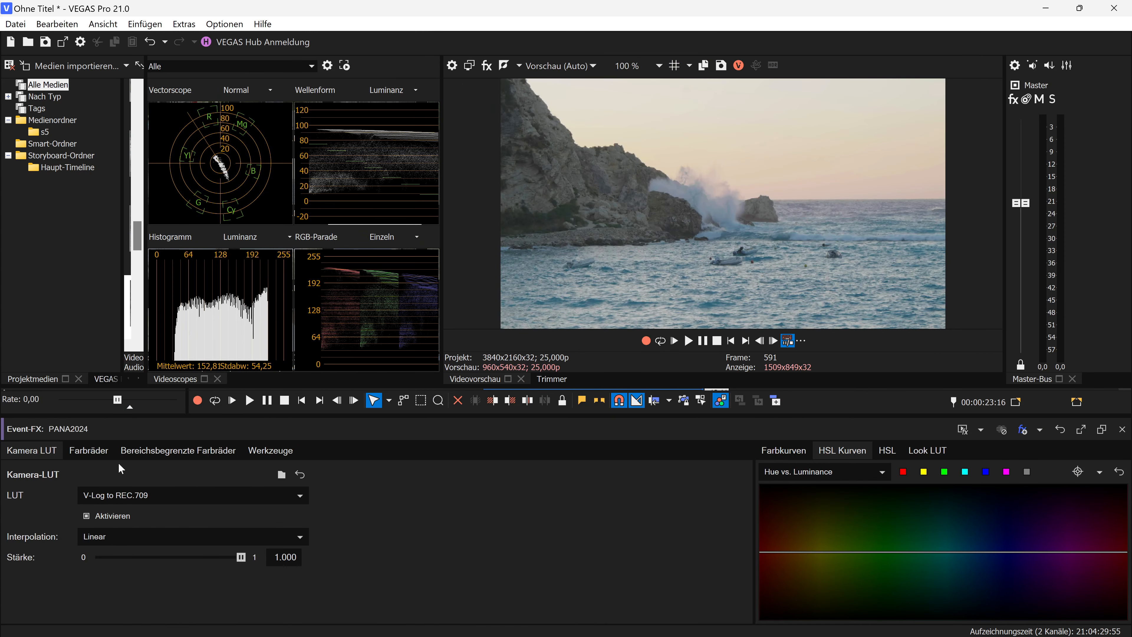
left_click_drag(1122, 423, 1123, 431)
left_click(1124, 431)
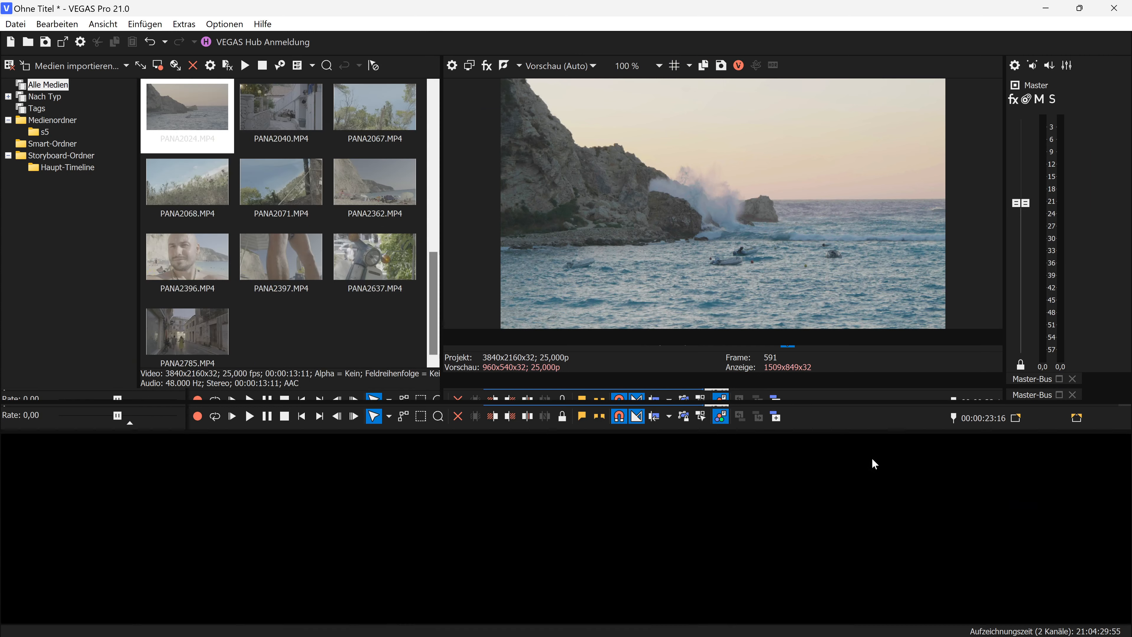
Play the PANA2024 clip, park the playhead on the breaking wave at 00:00:23:18, and open the clip's color grading
left_click(503, 450)
key("space")
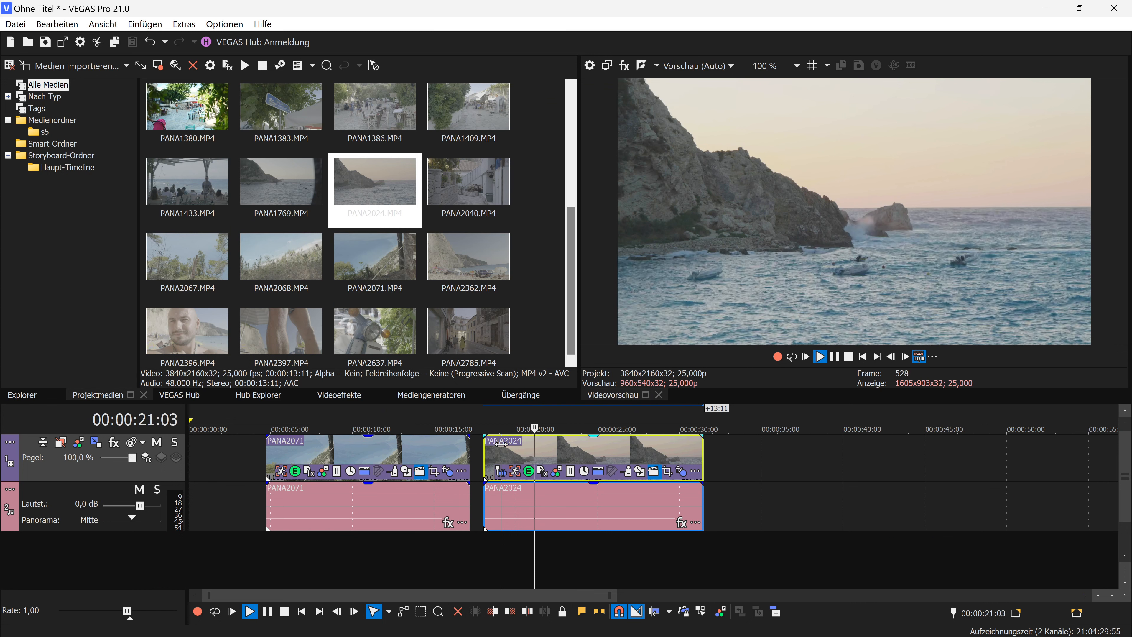
left_click(576, 451)
left_click(556, 470)
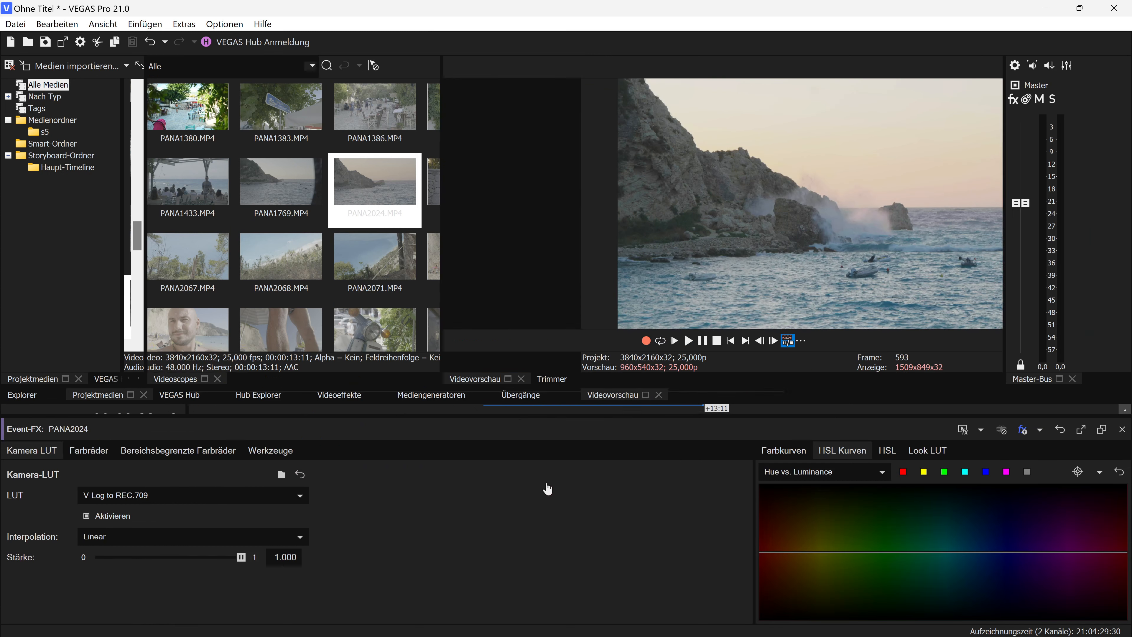
Raise the HSL saturation of the PANA2024 clip to 1.711
left_click(896, 451)
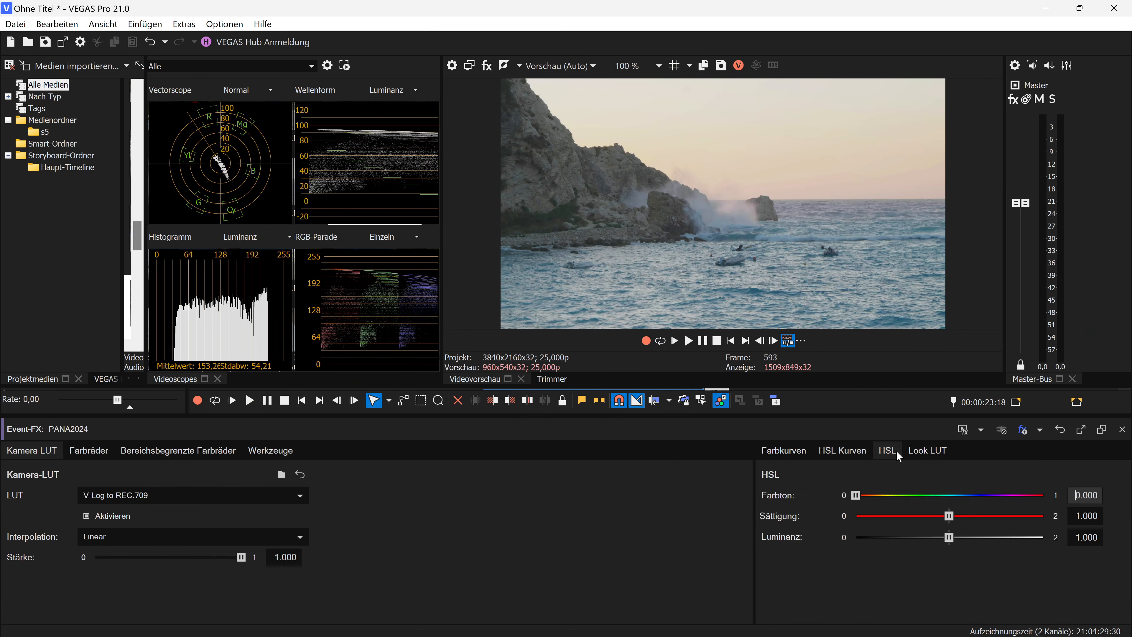
left_click_drag(951, 515, 961, 516)
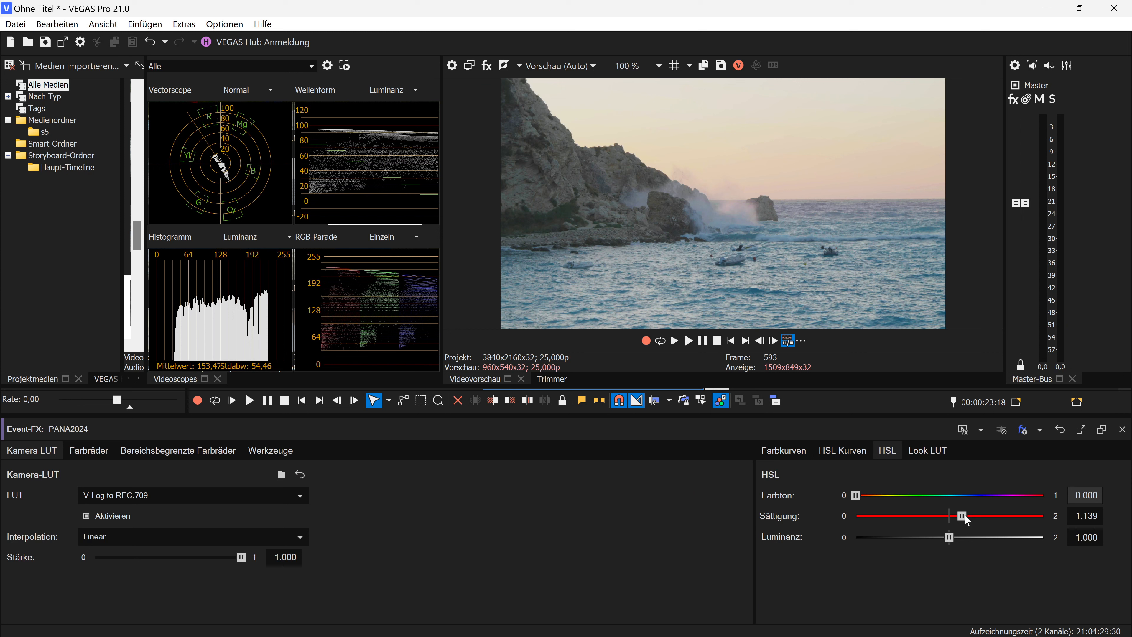
left_click_drag(964, 515, 1019, 511)
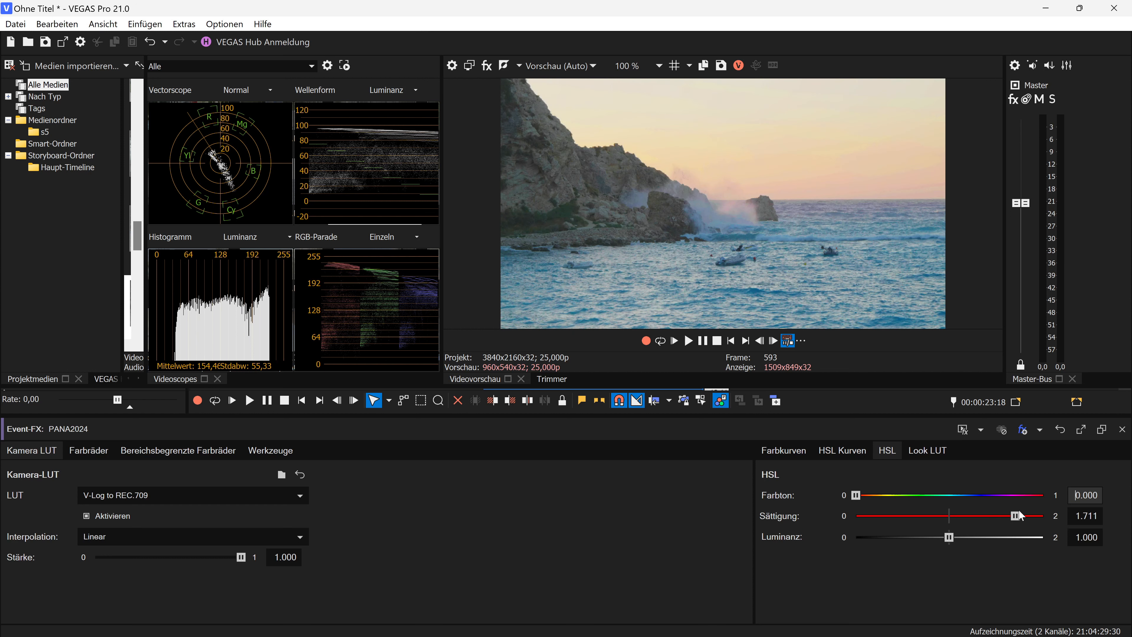
Bend the RGB color curve into a soft S-shape, pulling the lower handle down to darken shadows and the upper handle inward to lift highlights
left_click(763, 456)
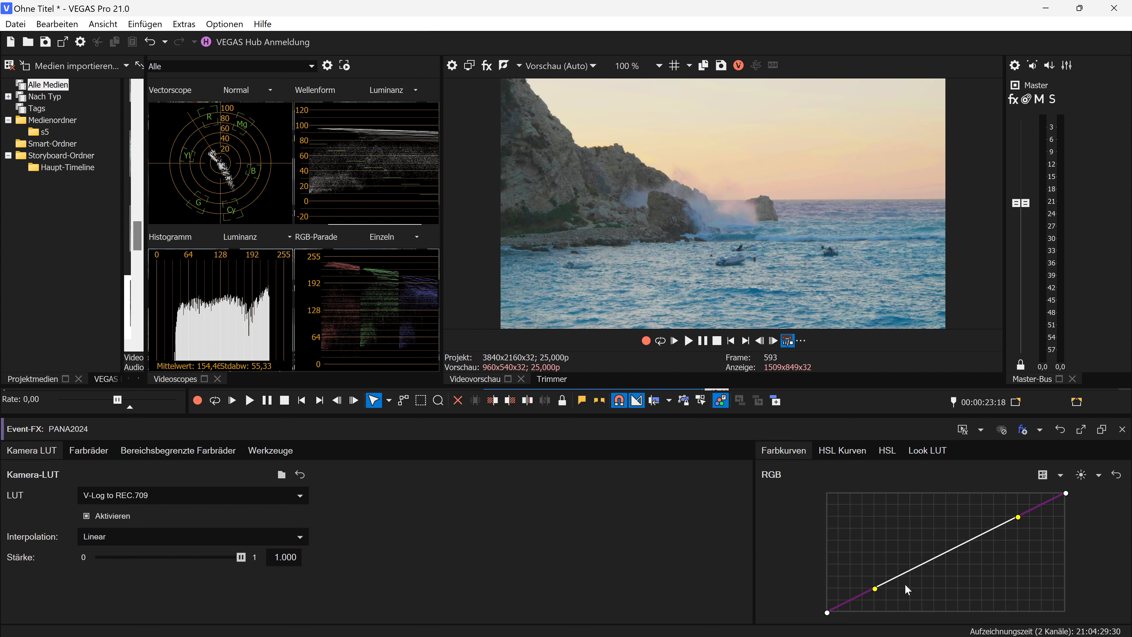
left_click_drag(878, 591, 910, 600)
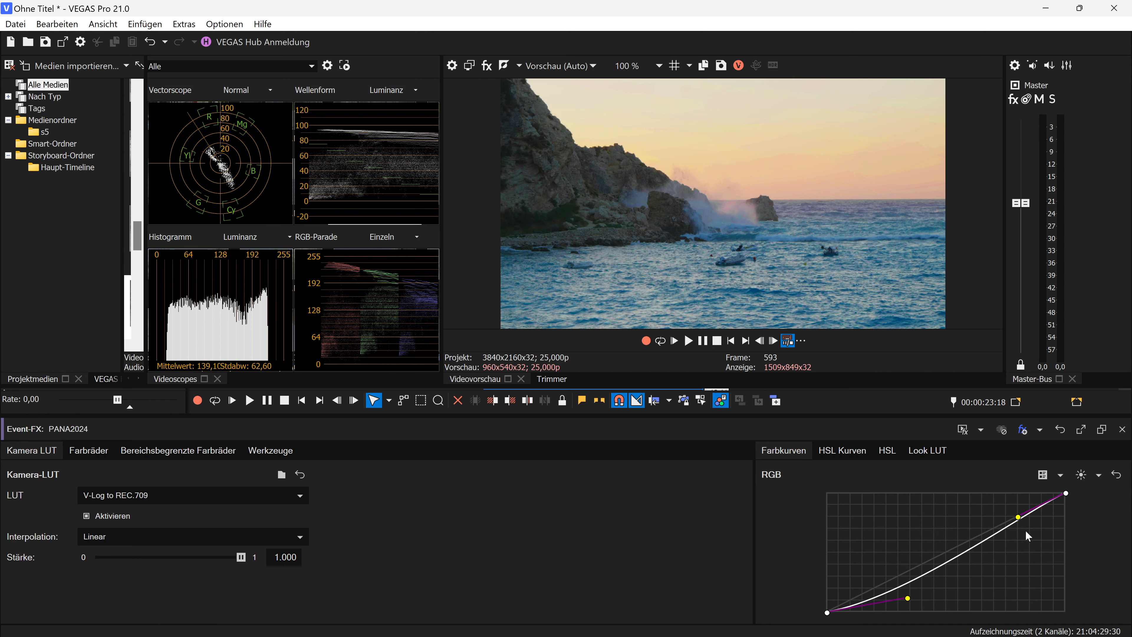
left_click_drag(1019, 522, 1003, 523)
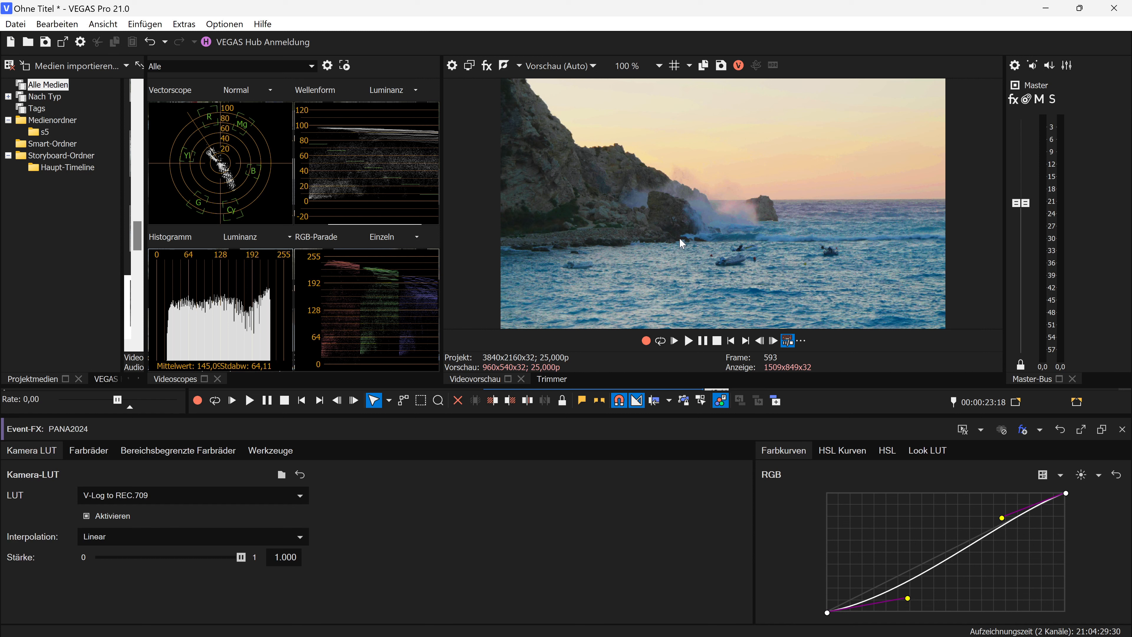
Shift the Gain color wheel toward orange to R 1.058, G 0.987, B 0.936 and compare it with the ungraded image in a split preview
left_click(89, 450)
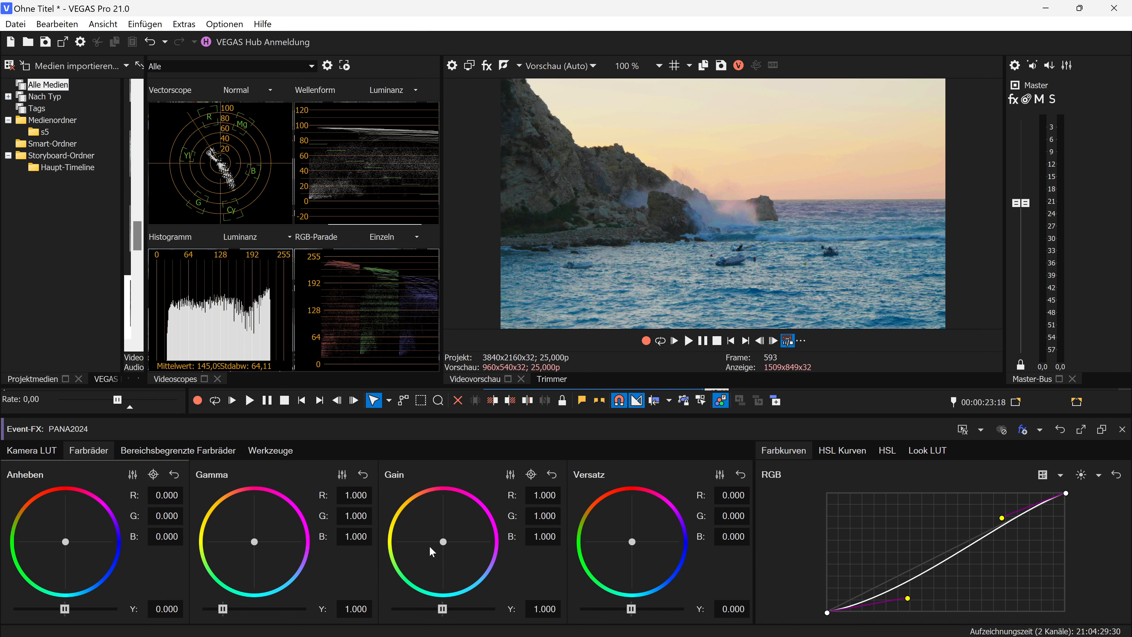
left_click_drag(444, 546, 427, 528)
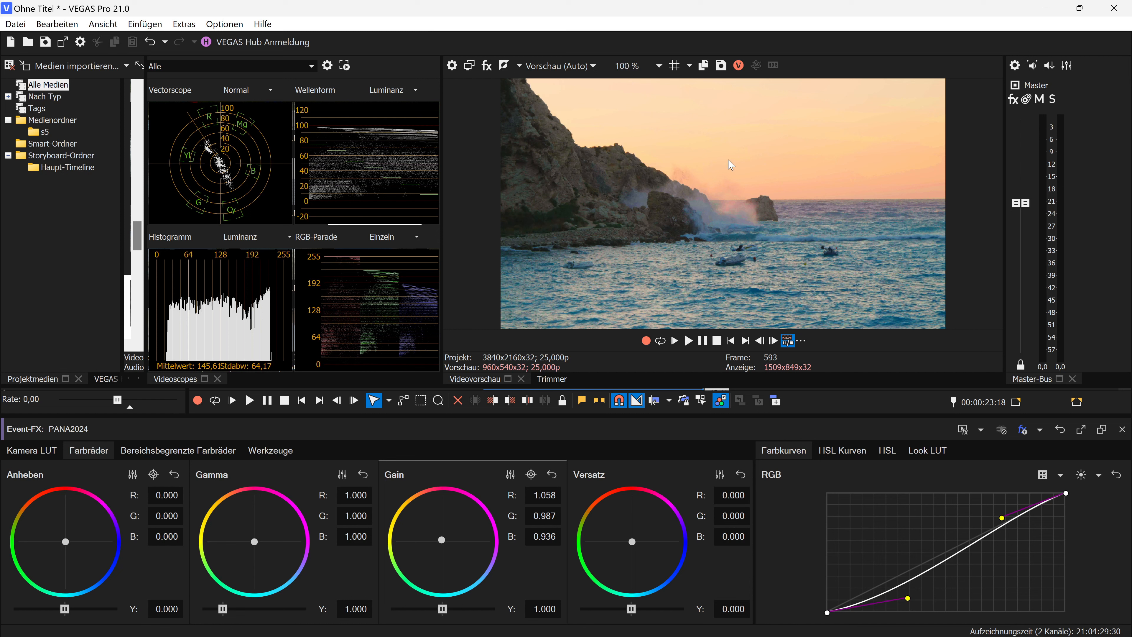
left_click(505, 68)
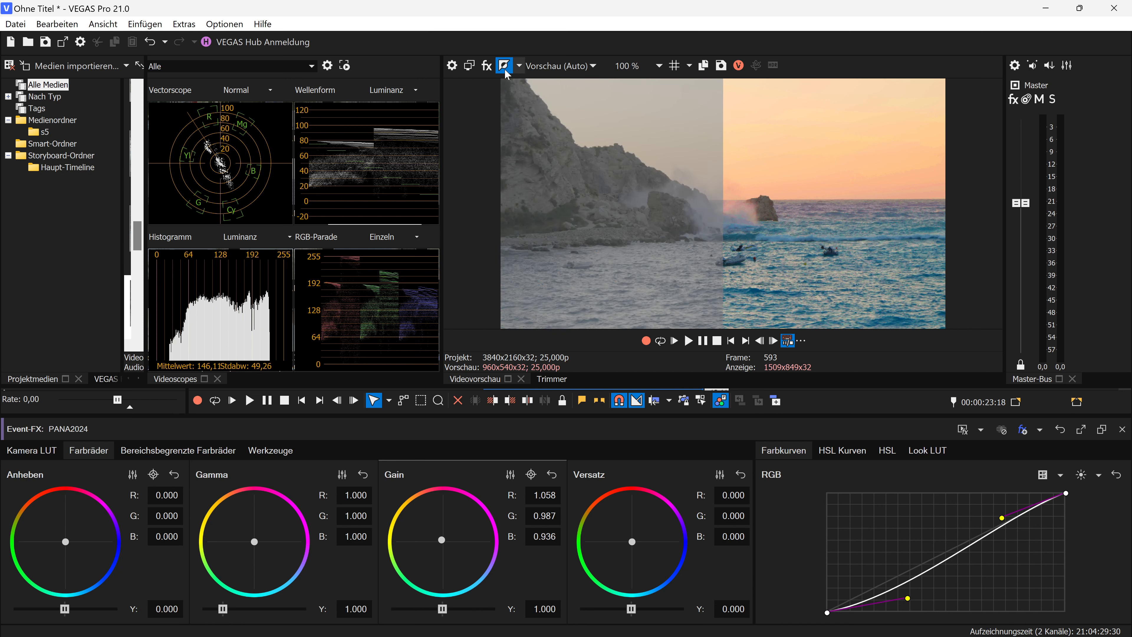
left_click(505, 66)
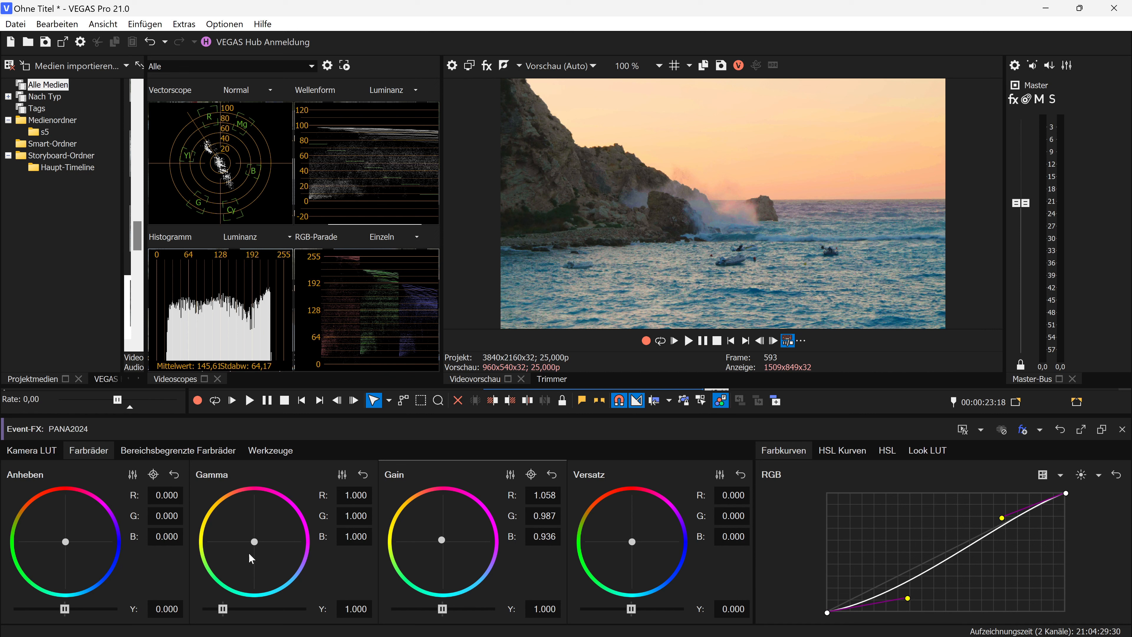
Try a slight Gamma color wheel shift, reset Gamma, and close the PANA2024 clip's color grading
mouse_move(252, 542)
left_mouse_down()
mouse_move(233, 531)
mouse_move(253, 550)
left_mouse_up()
left_click(363, 474)
left_click(1123, 431)
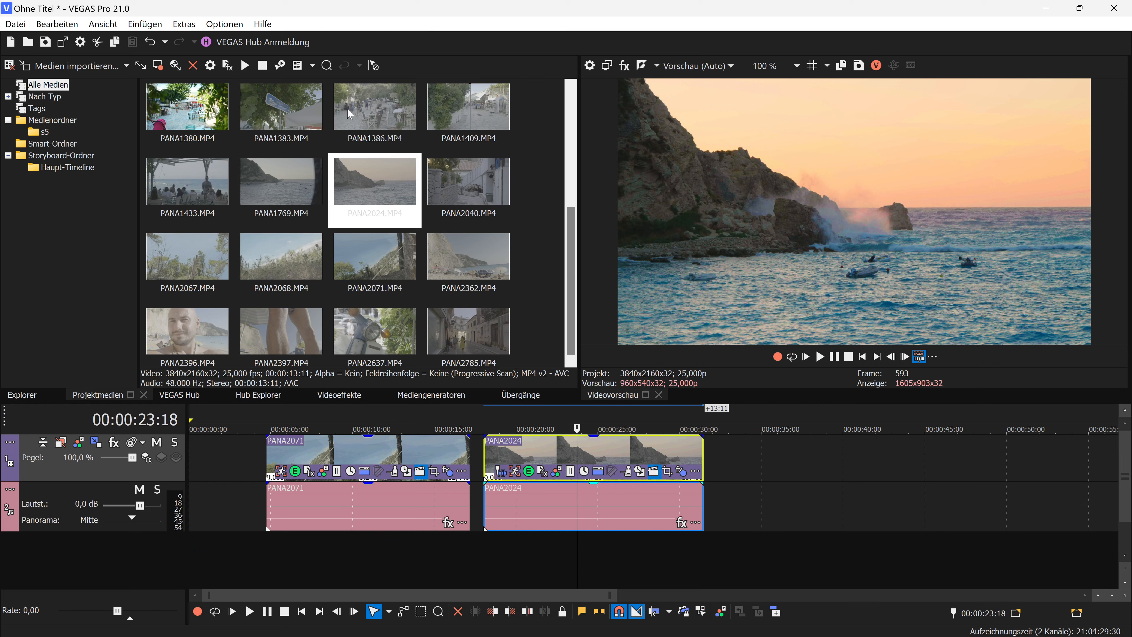
Place PANA1386.MP4 on the timeline right after the PANA2024 clip and park the playhead at 00:00:32:20
left_click_drag(374, 112, 736, 459)
left_click(728, 460)
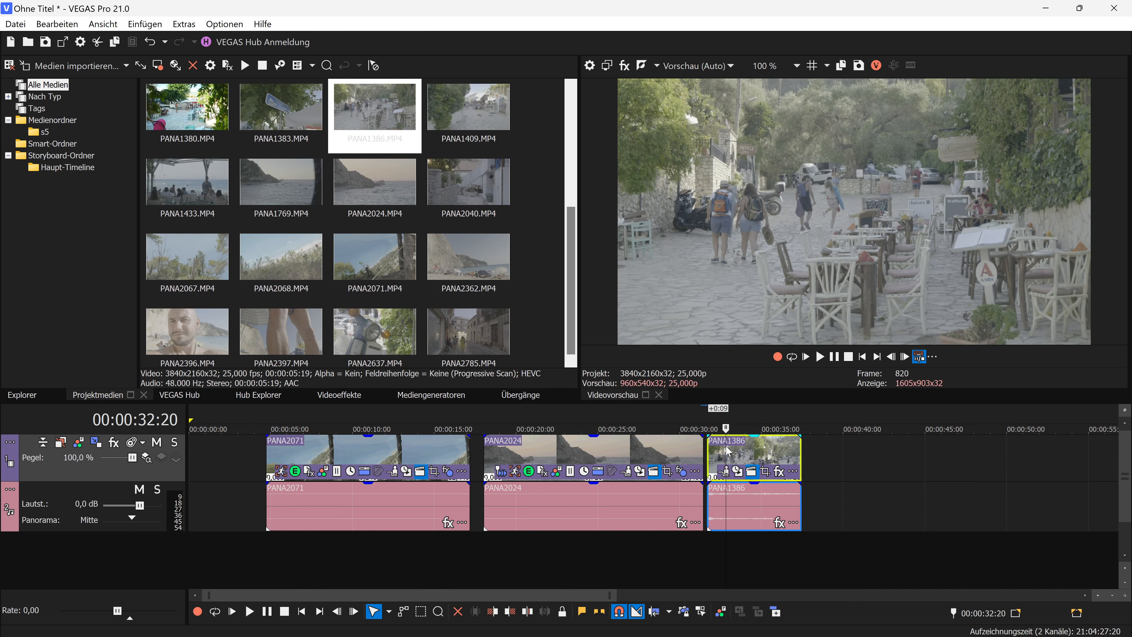
Mute the audio track and reduce its height, and shrink the timeline area to enlarge the video preview
left_click(138, 489)
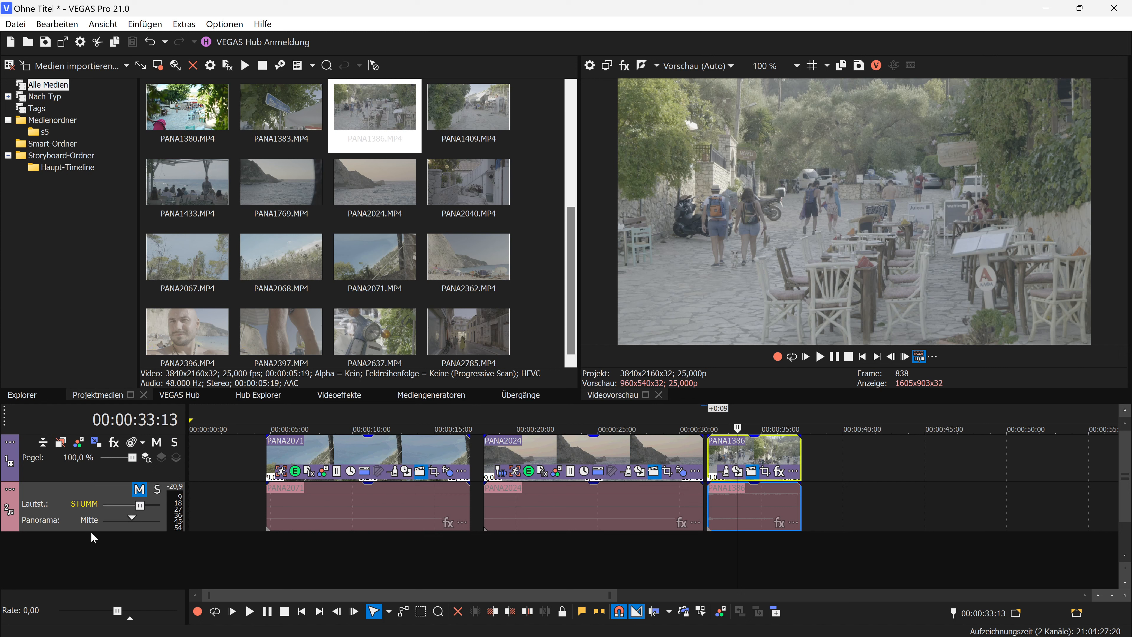
left_click_drag(92, 531, 93, 498)
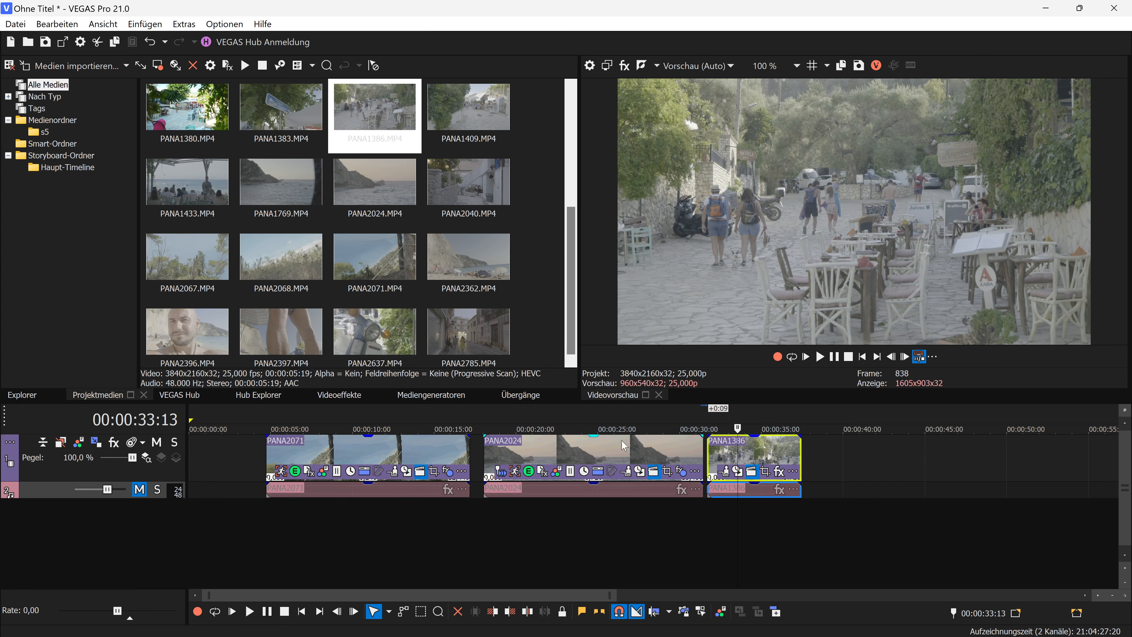
left_click_drag(735, 403, 731, 501)
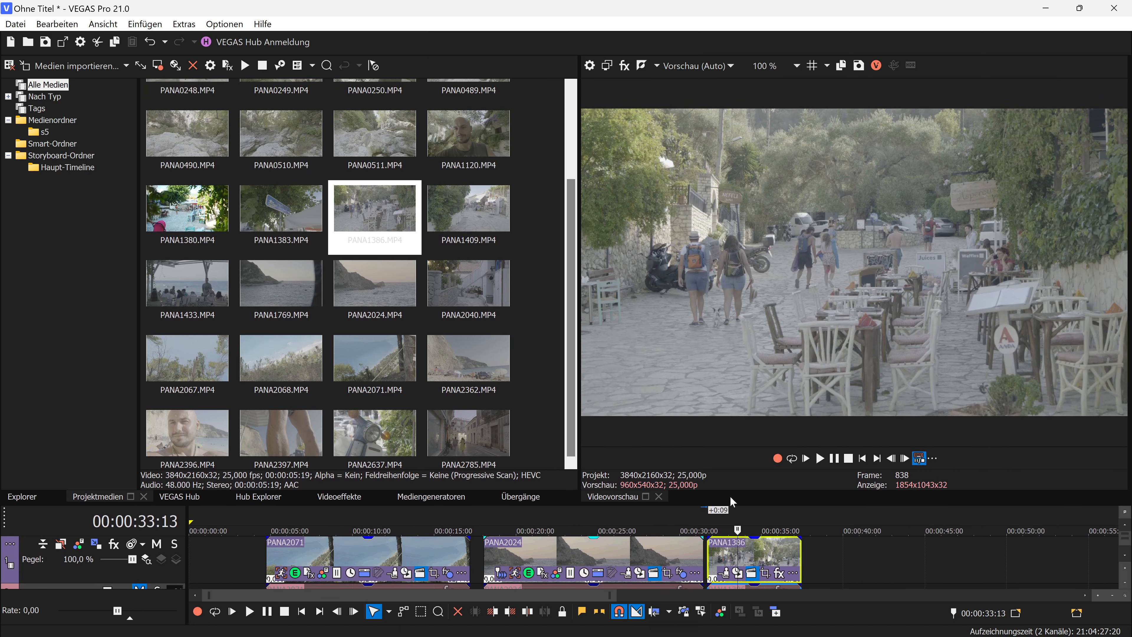
Apply the V-Log to REC.709 camera LUT to the PANA1386 clip with the playhead at 00:00:34:15, and close its color grading
left_click(748, 557)
scroll(742, 554, "up", 3)
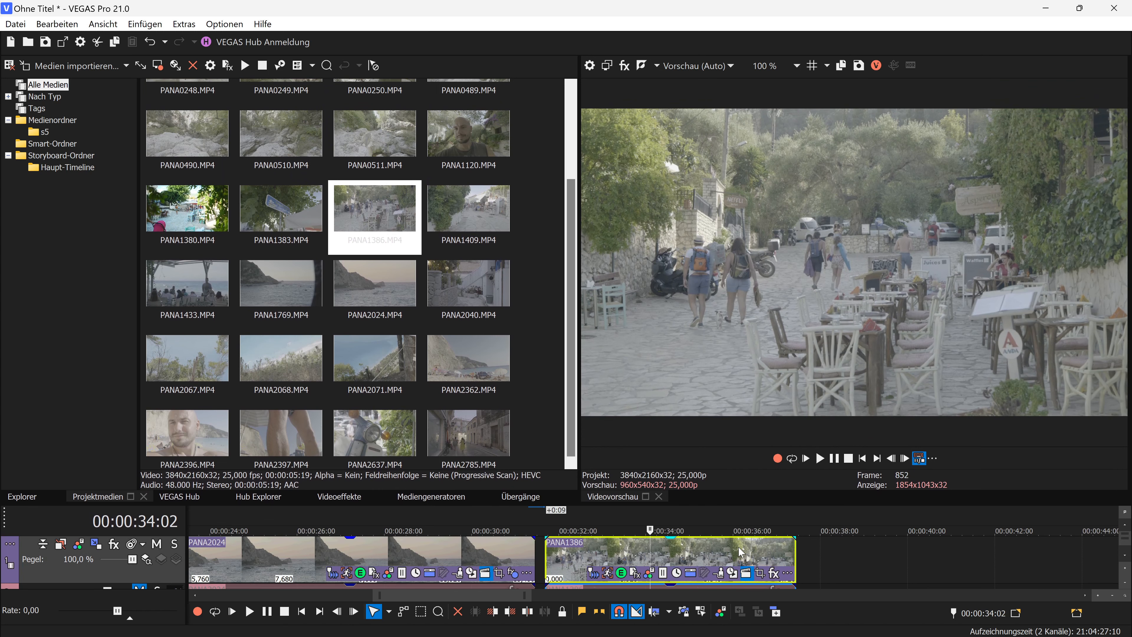
left_click(739, 553)
left_click(673, 553)
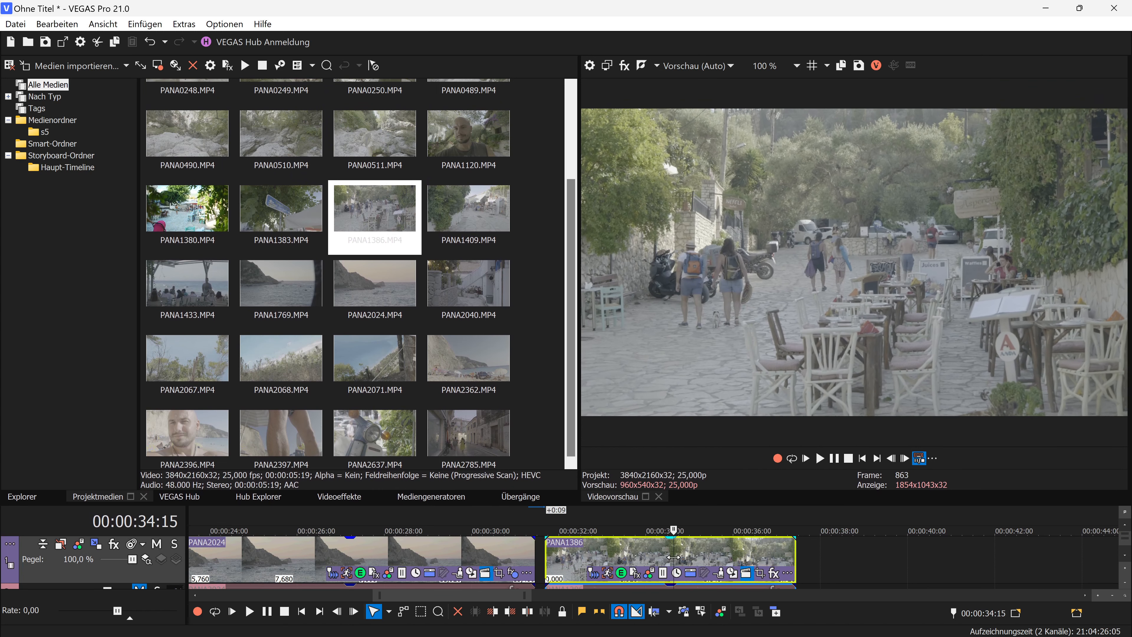
left_click(649, 574)
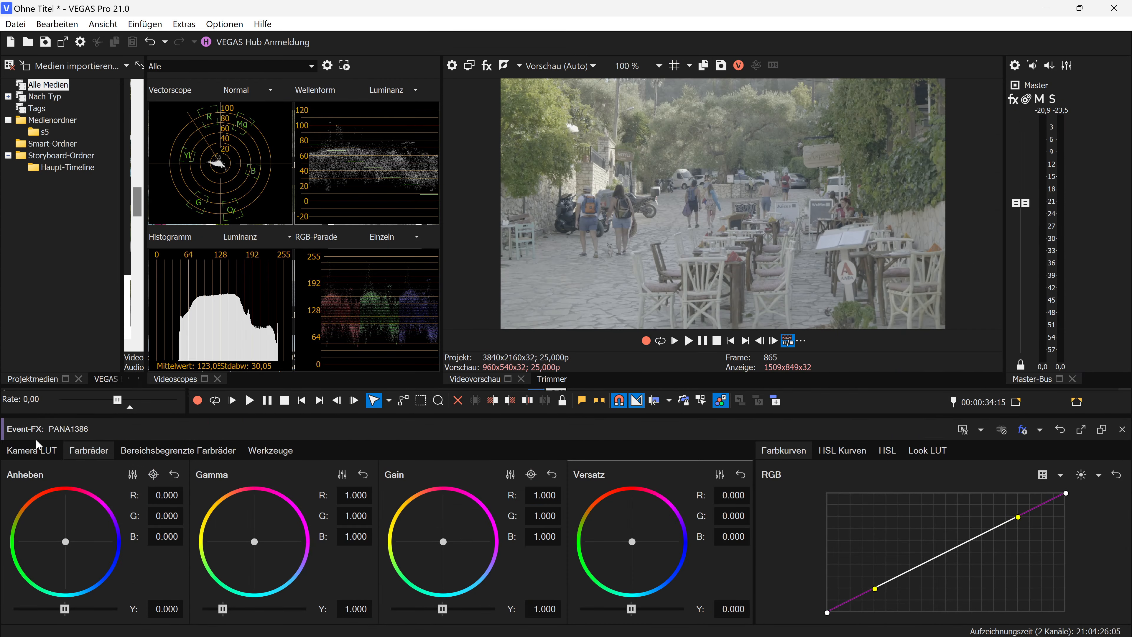
left_click(38, 450)
left_click(143, 490)
scroll(178, 446, "down", 2)
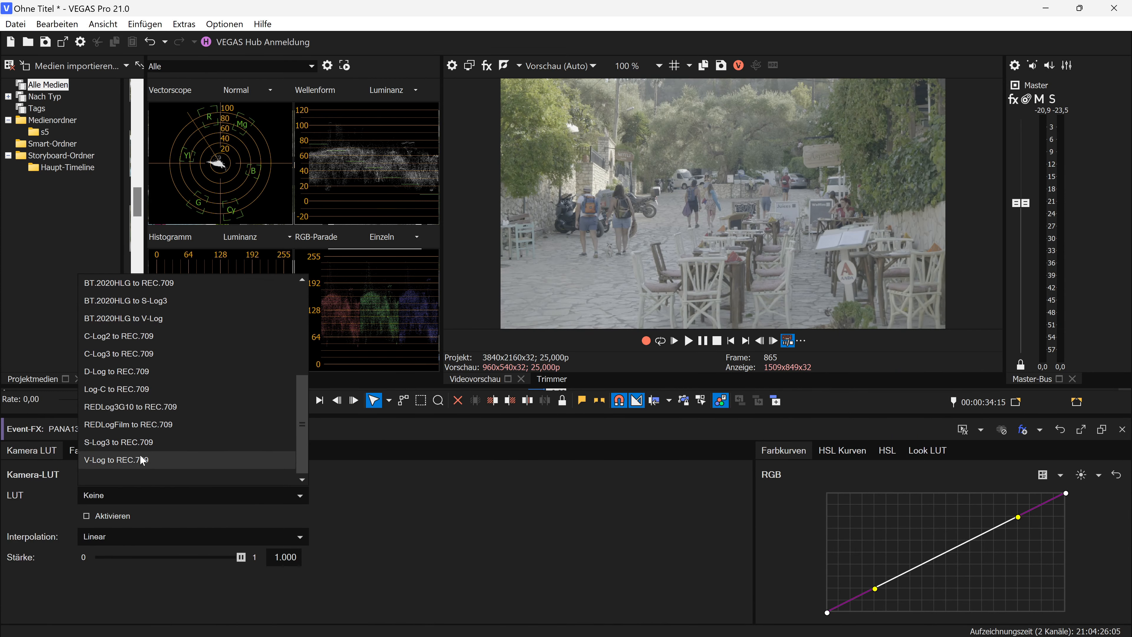
left_click(178, 458)
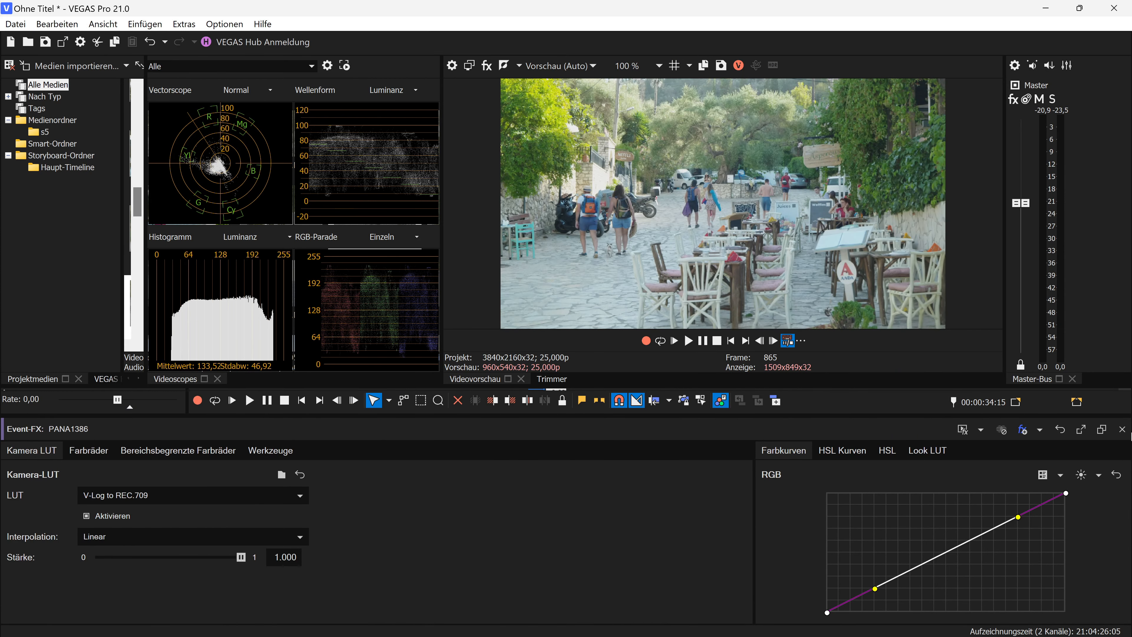
left_click(1122, 429)
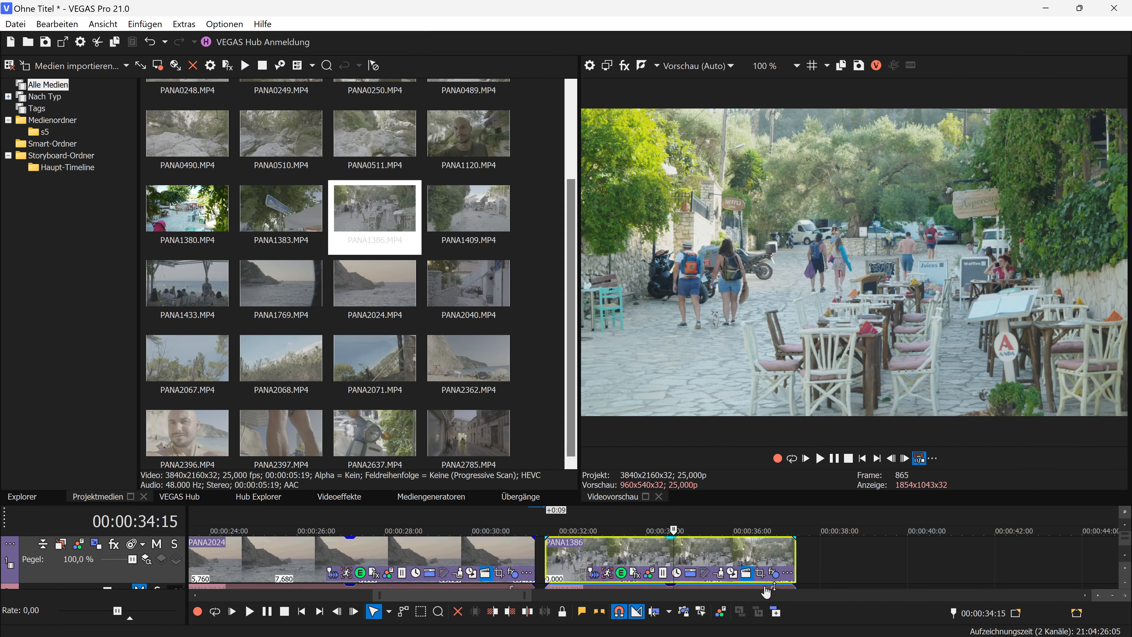
Compare the PANA2024 and PANA1386 clips in the preview, parking the playhead at 00:00:35:23
scroll(612, 570, "down", 6)
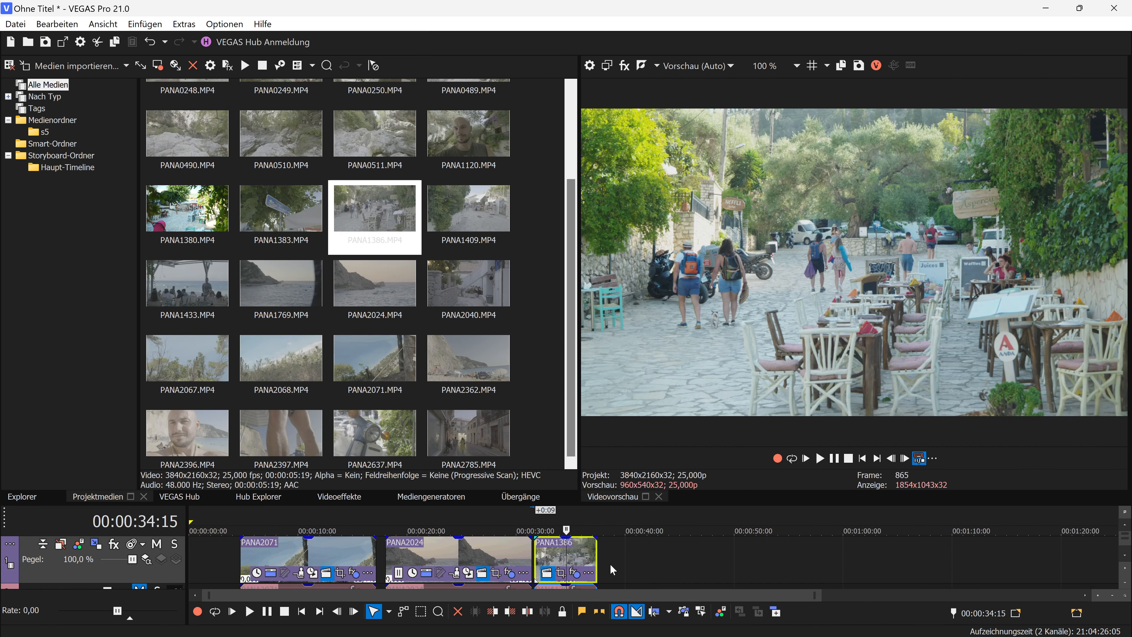
left_click(434, 562)
left_click(580, 558)
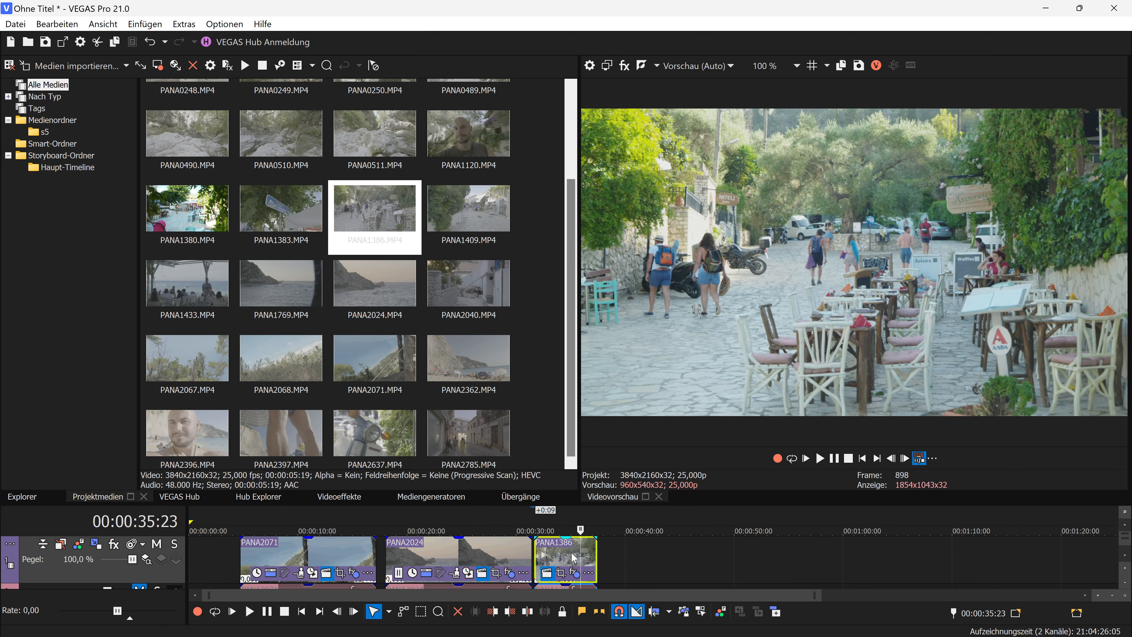
scroll(574, 558, "up", 5)
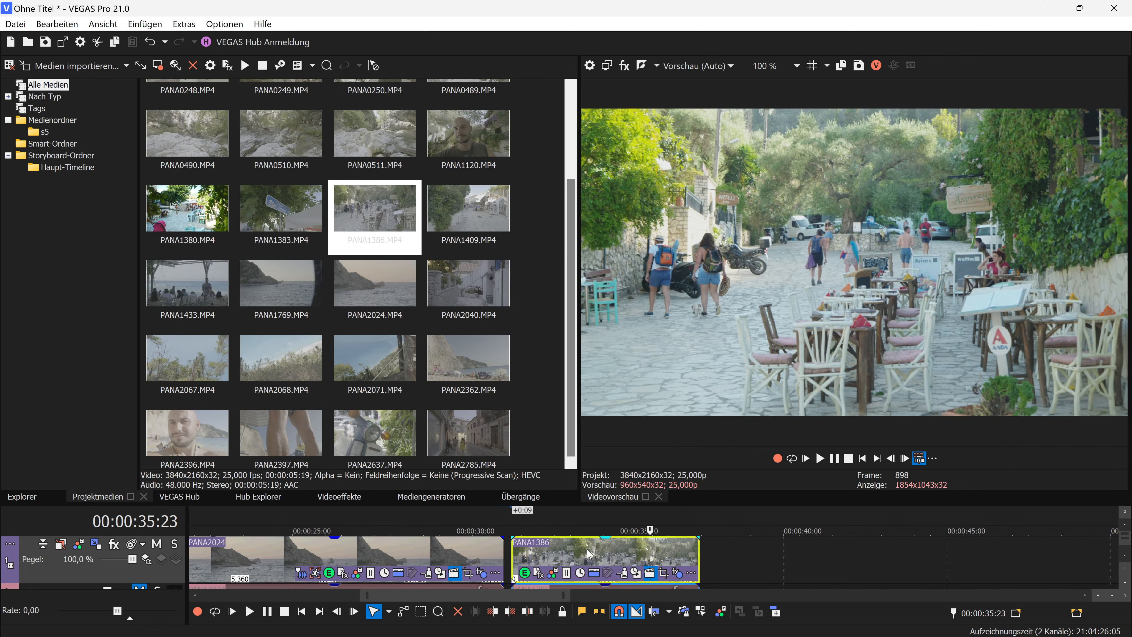
scroll(589, 555, "down", 3)
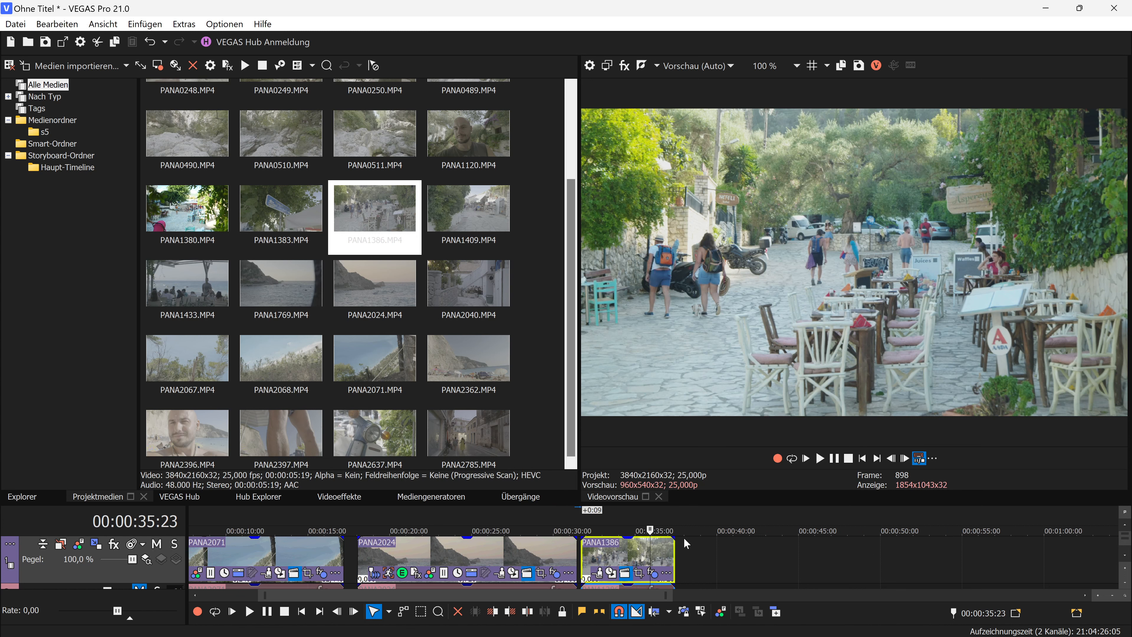
Insert a new video track, enlarge the timeline area, and place PANA2040.MP4 on the new track just past the end of the PANA1386 clip
left_click(723, 553)
right_click(724, 553)
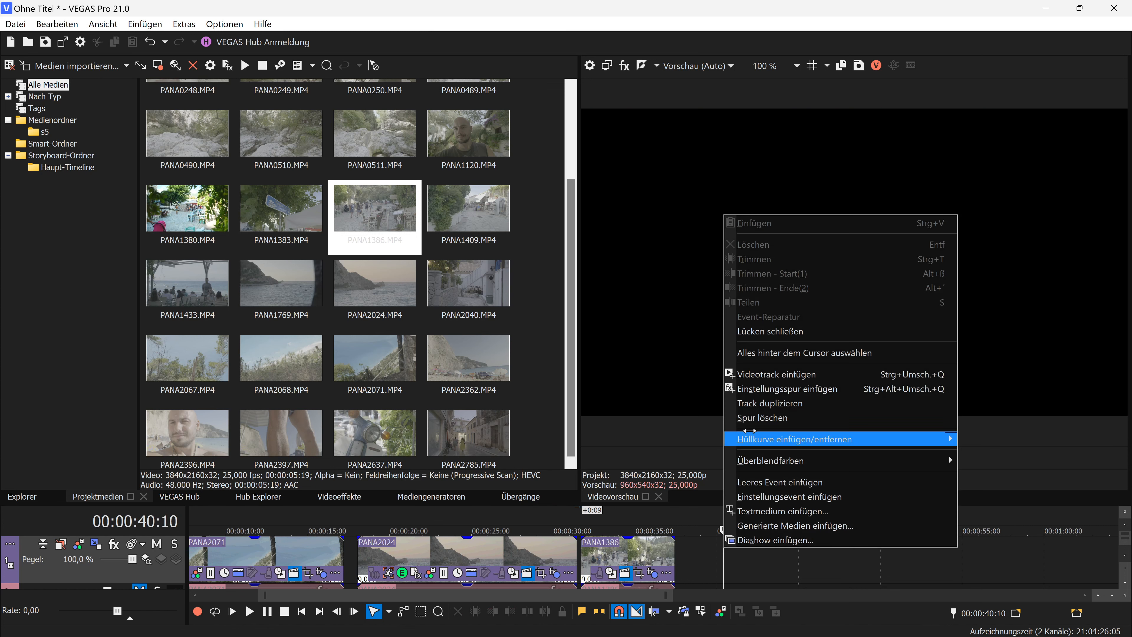
left_click(749, 374)
left_click_drag(725, 502, 715, 448)
left_click(703, 489)
left_click_drag(468, 286, 692, 508)
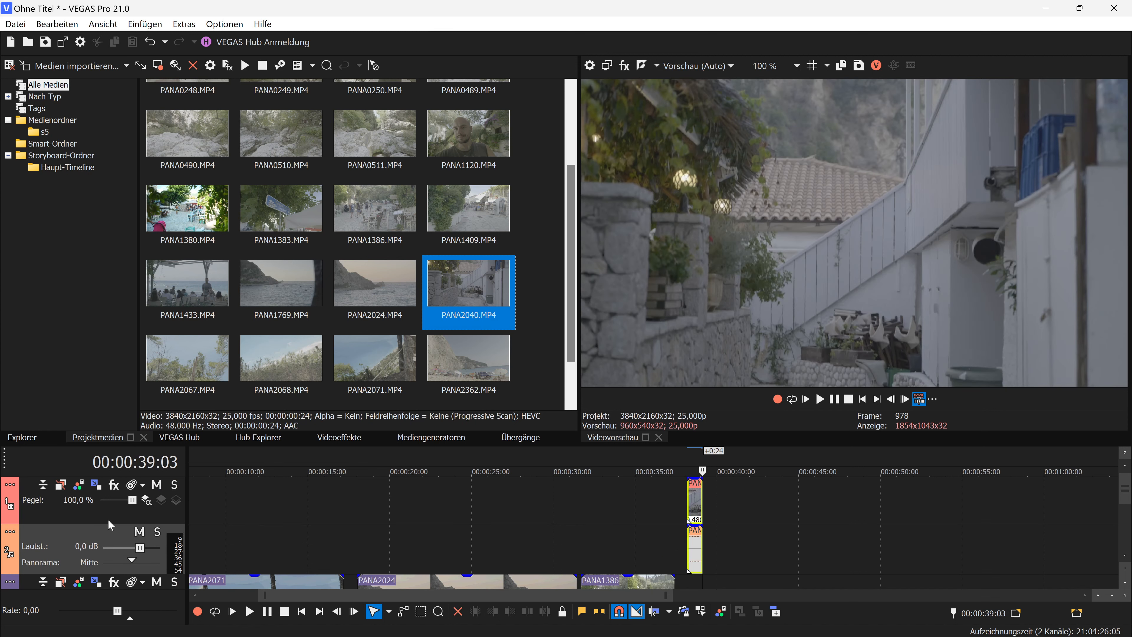
Enable all available controls in the audio track headers and widen the track header area to fit them
left_click(10, 531)
left_click(53, 539)
left_click(693, 293)
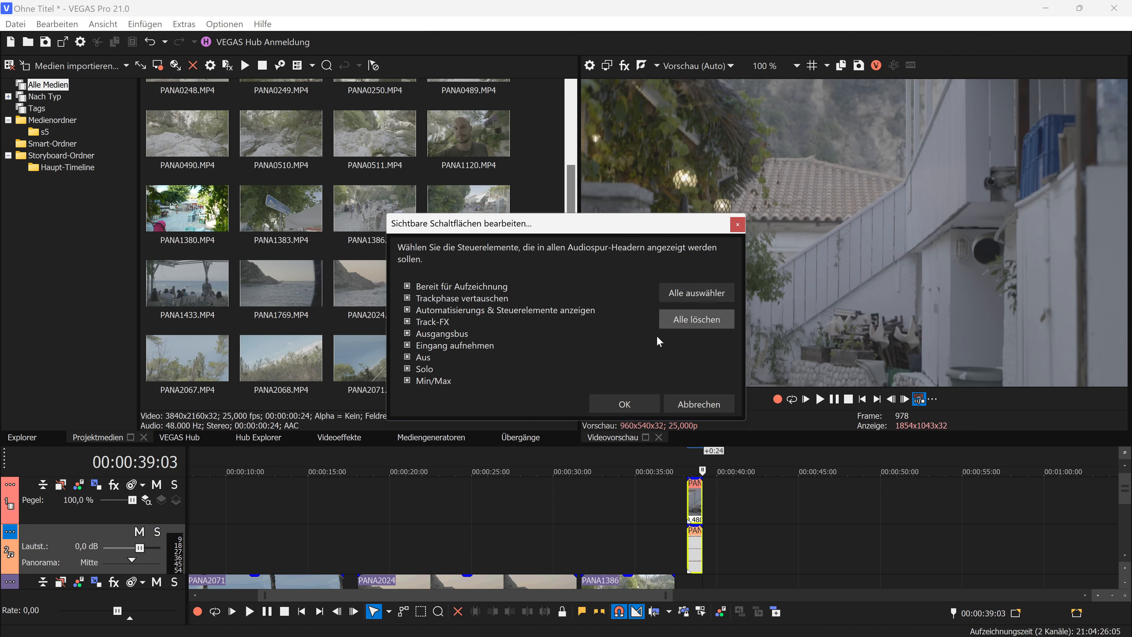
left_click(625, 403)
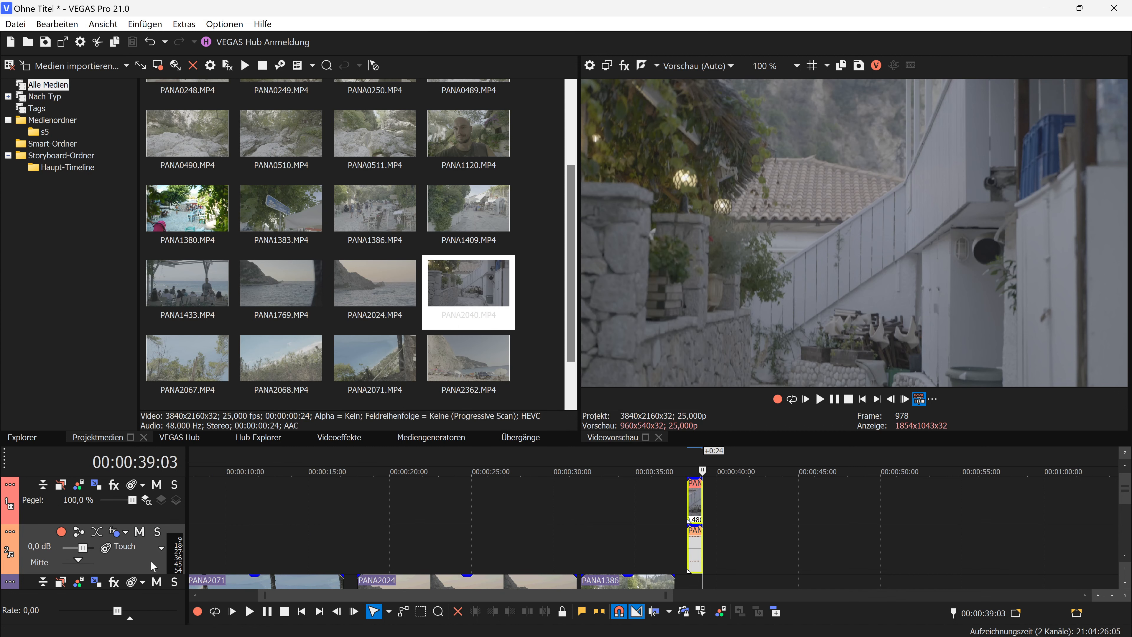
left_click_drag(187, 556, 302, 547)
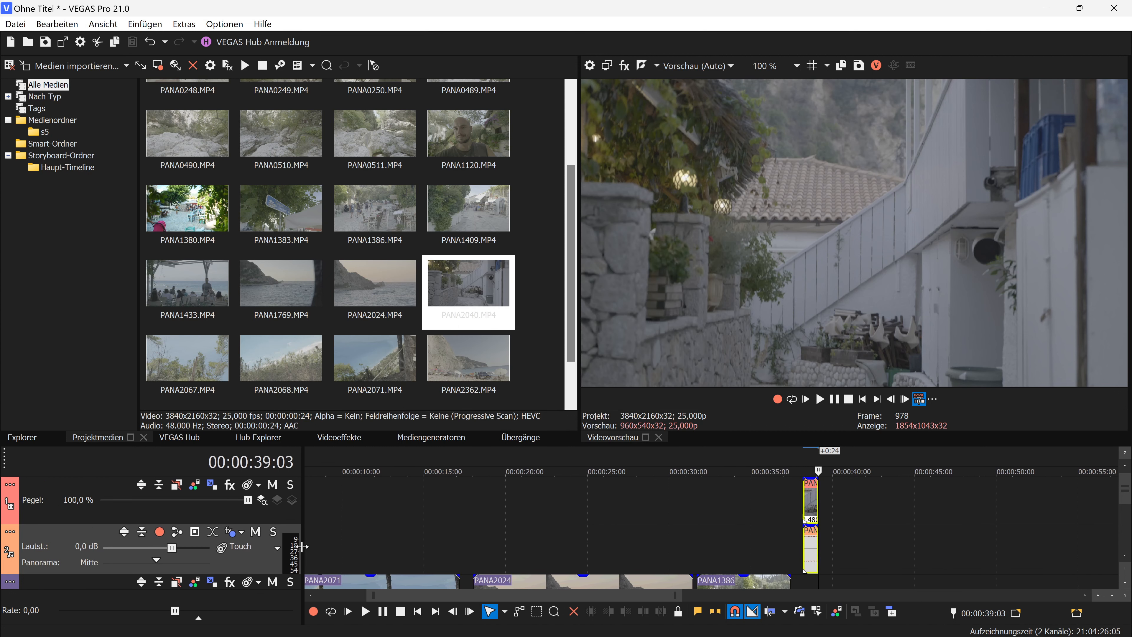
Minimize the PANA2040 audio track and shrink the timeline area to enlarge the preview, with the timeline focused on the PANA2040 clip
left_click(138, 537)
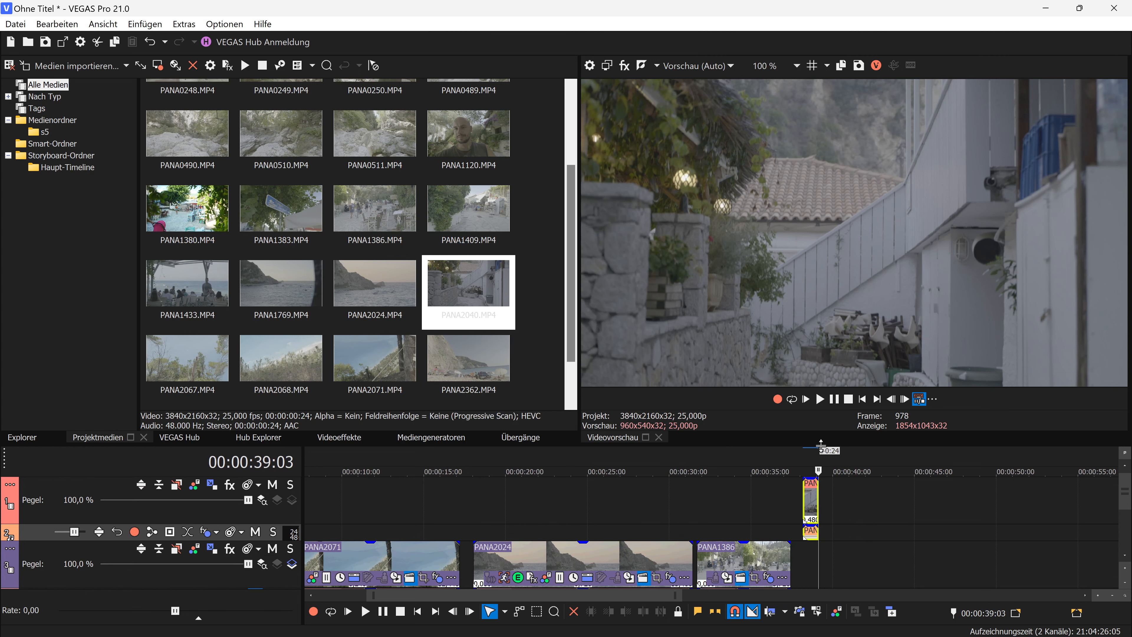
left_click_drag(820, 445, 818, 472)
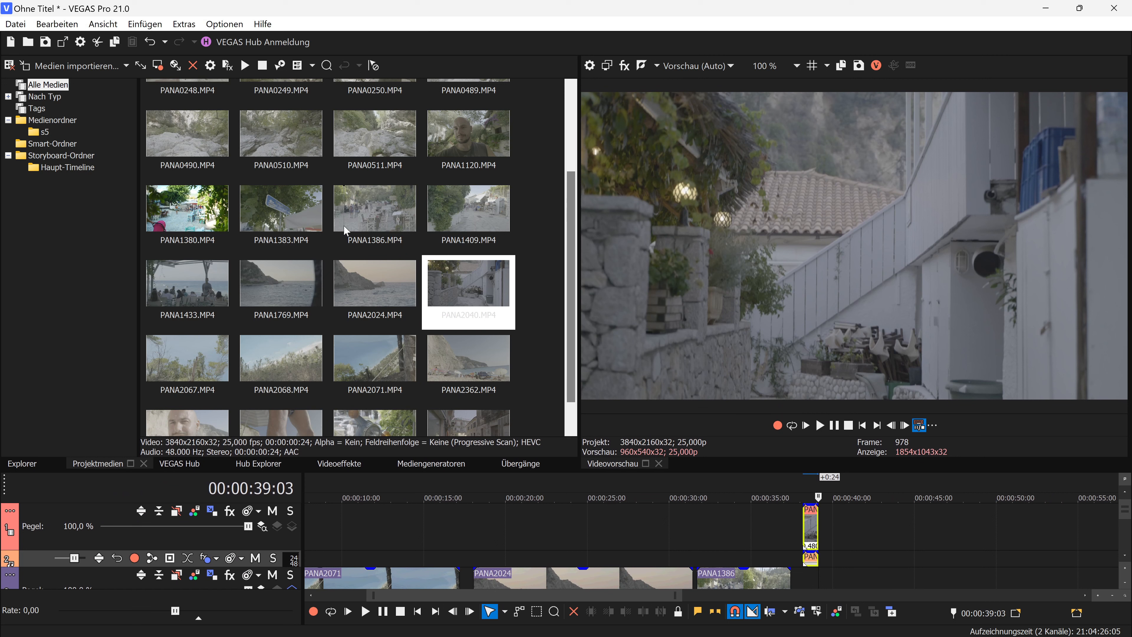
scroll(767, 522, "up", 5)
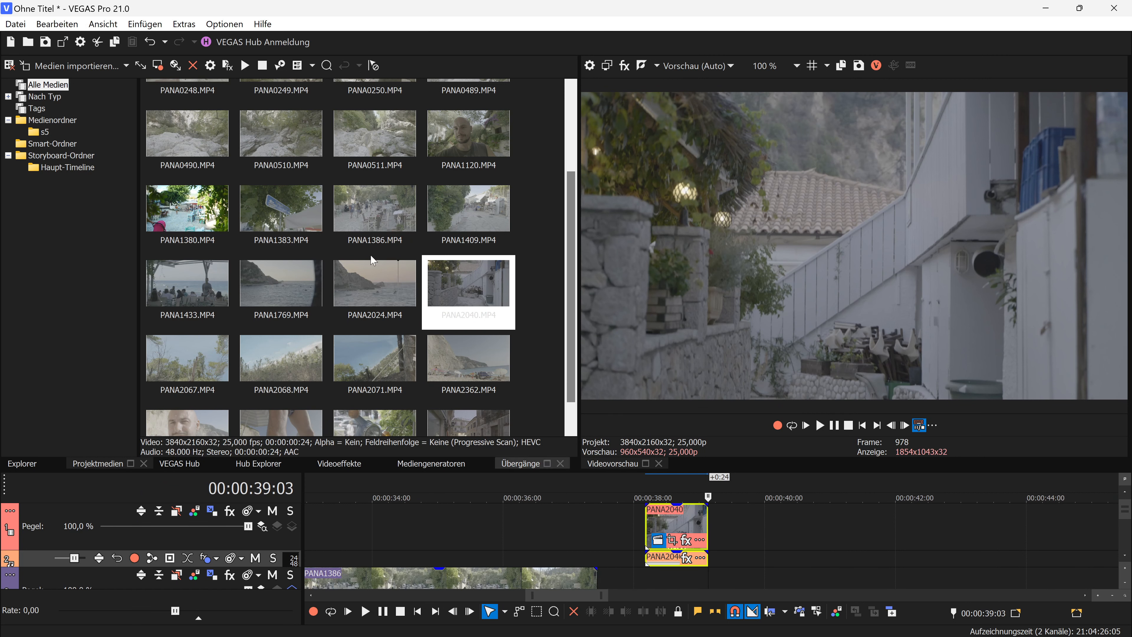
Place PANA0510.MP4 after PANA2040 on the upper video track and cut it to just over one second, deleting the remainder
left_click(281, 164)
left_click_drag(635, 462, 742, 527)
left_click(788, 528)
key("s")
left_click(811, 531)
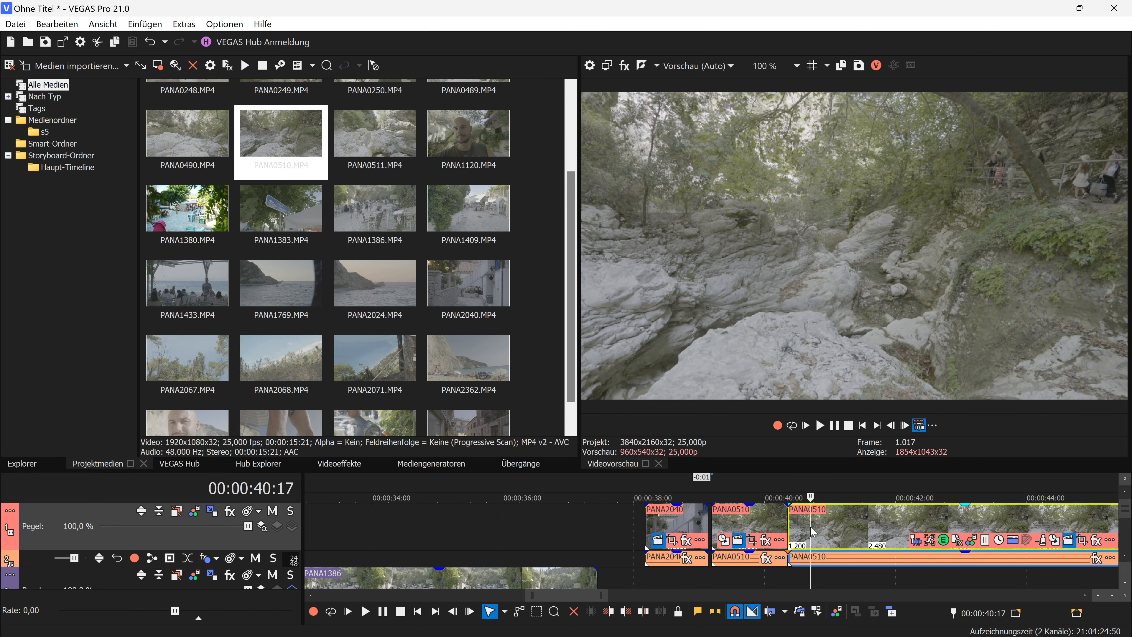
key("Delete")
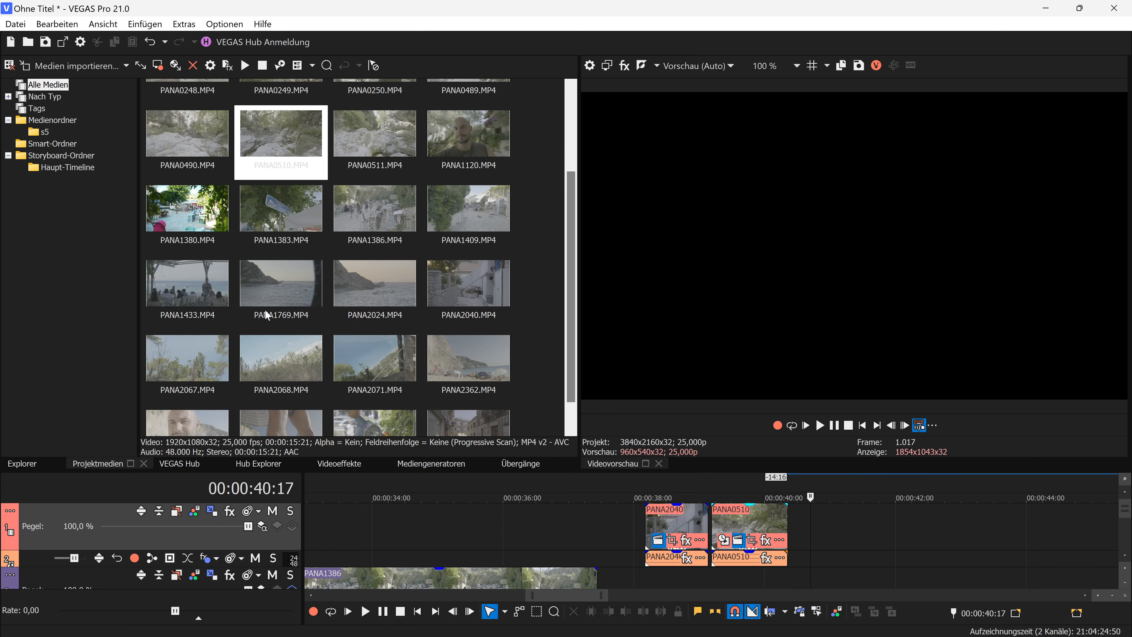
Place PANA1433.MP4 after PANA0510 on the upper video track, shortened to about two seconds
double_click(186, 321)
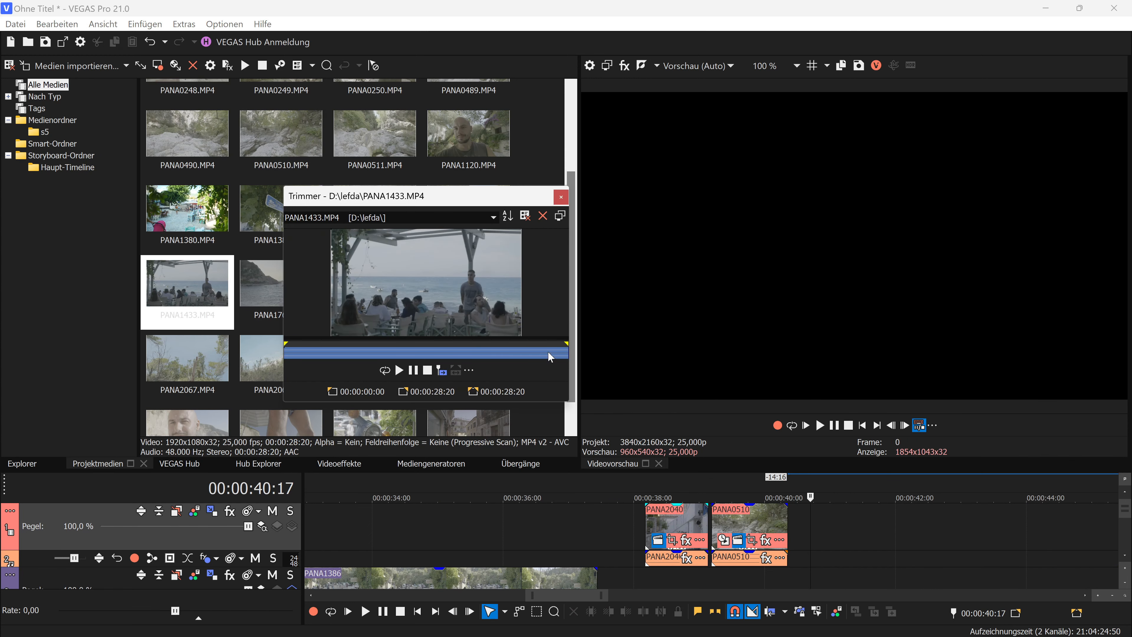
left_click(561, 197)
left_click_drag(724, 486, 802, 522)
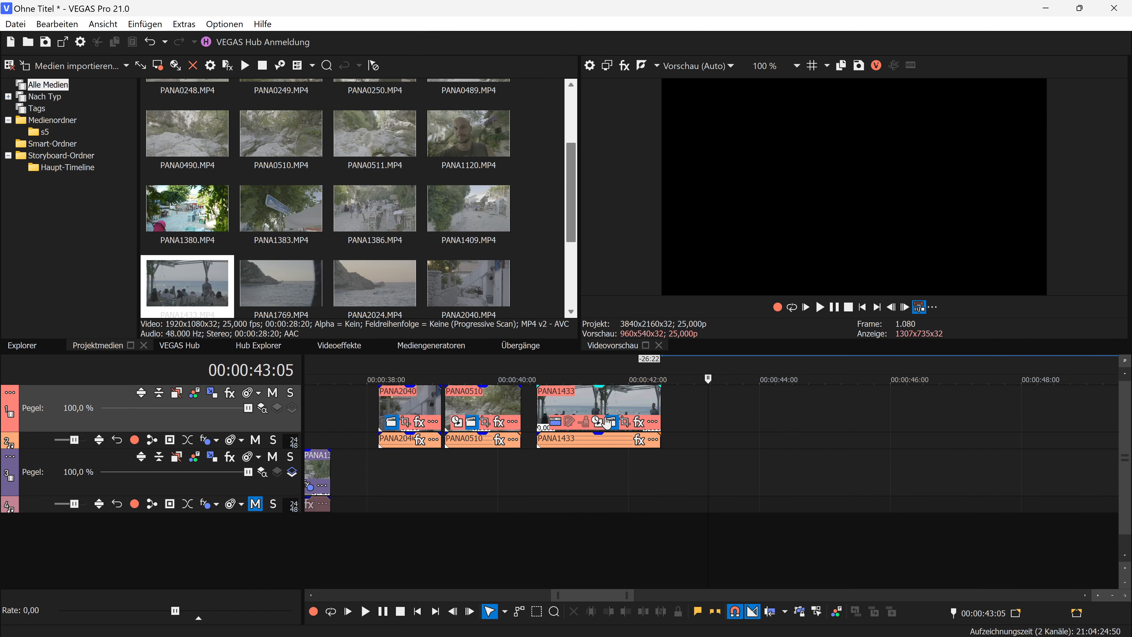
Close the gaps between the PANA2040, PANA0510 and PANA1433 clips and narrow the track header area
left_click_drag(464, 406, 461, 406)
left_click_drag(610, 404, 592, 405)
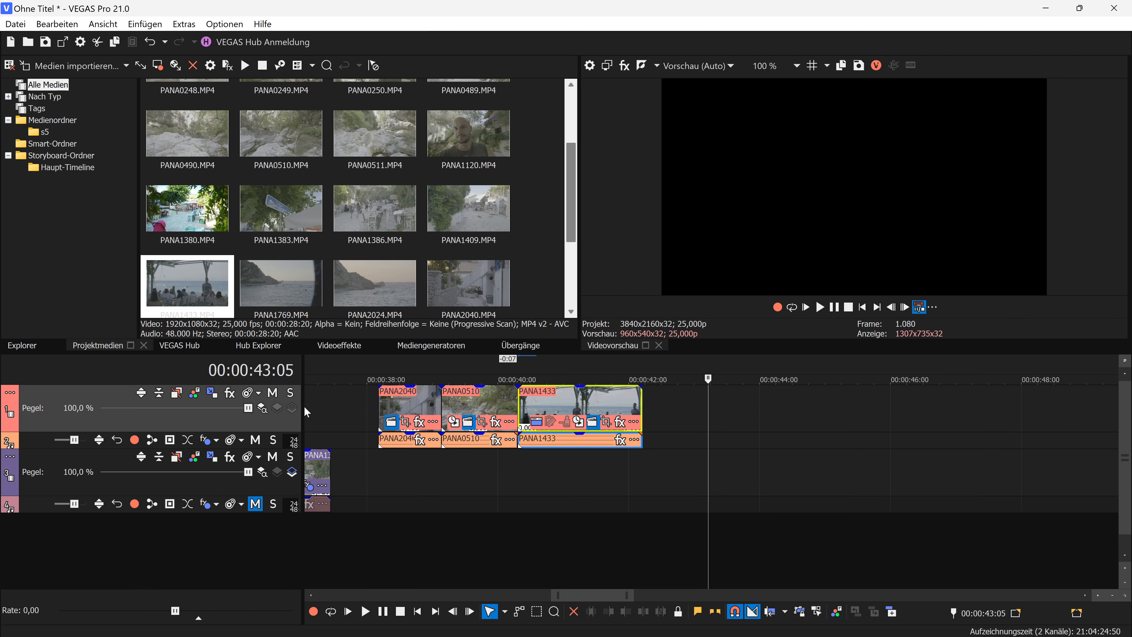
left_click_drag(301, 406, 187, 407)
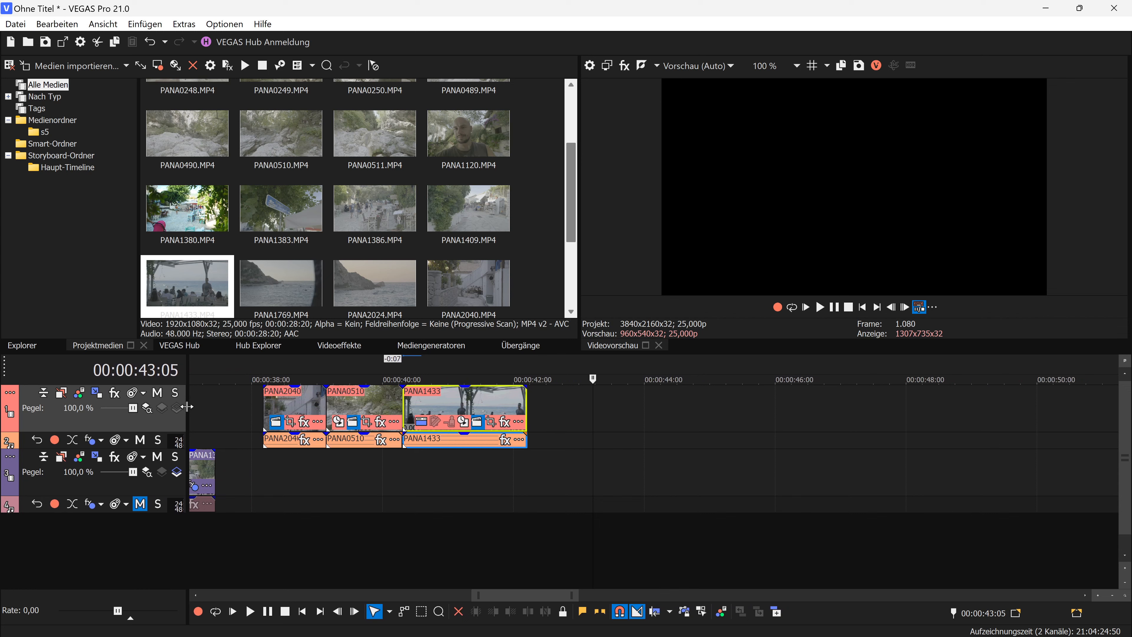
Apply the V-Log to REC.709 camera LUT to the whole upper video track through its track-level color grading
left_click(77, 392)
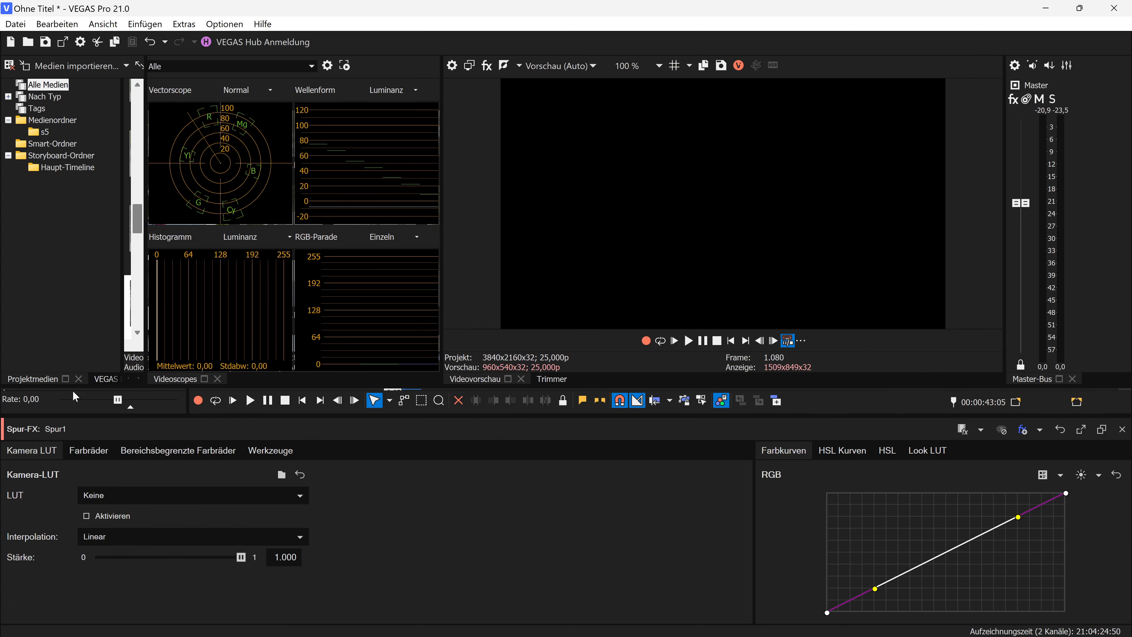
left_click(93, 499)
scroll(103, 469, "down", 4)
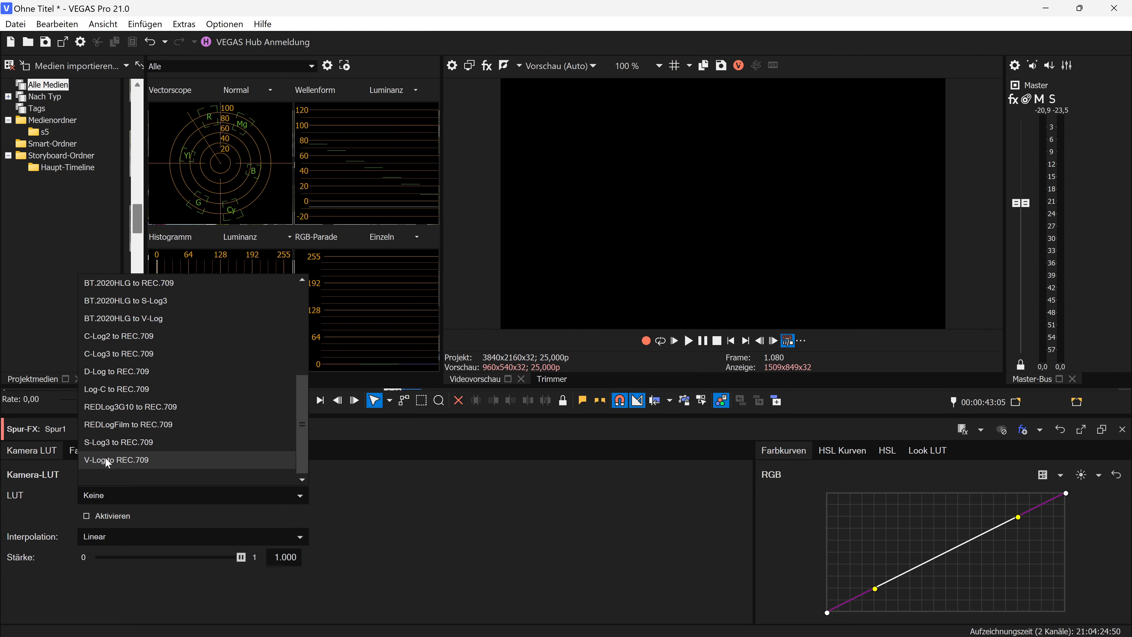
left_click(107, 460)
left_click(1122, 429)
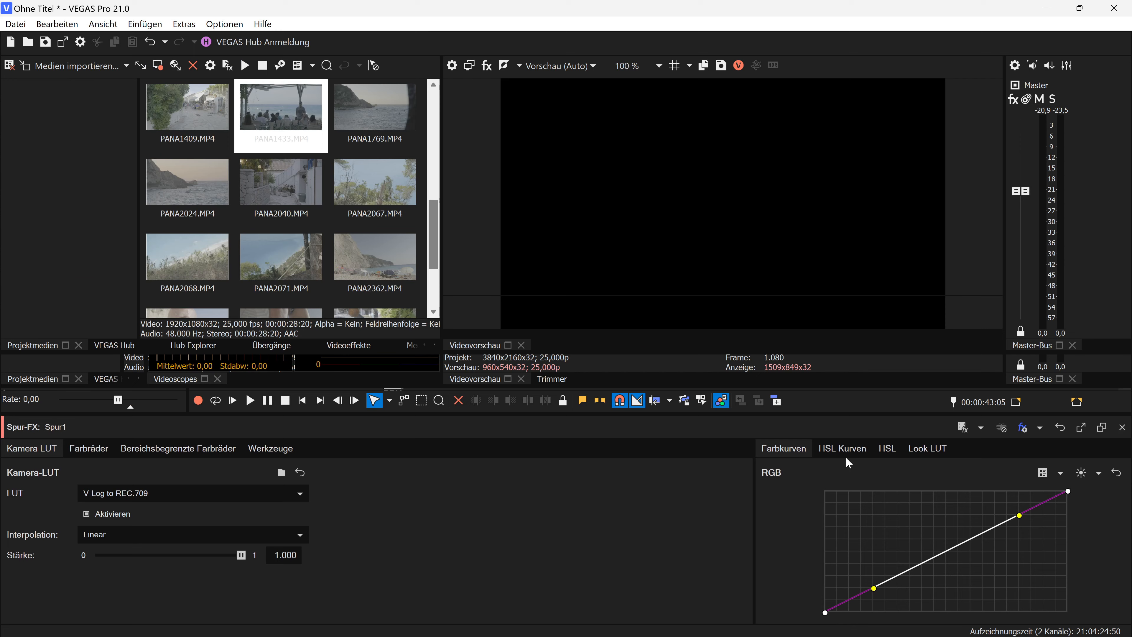
Review the clips with the LUT up to 00:00:41:04 and bend the upper track's RGB curve into a contrast-boosting S-shape
left_click(305, 400)
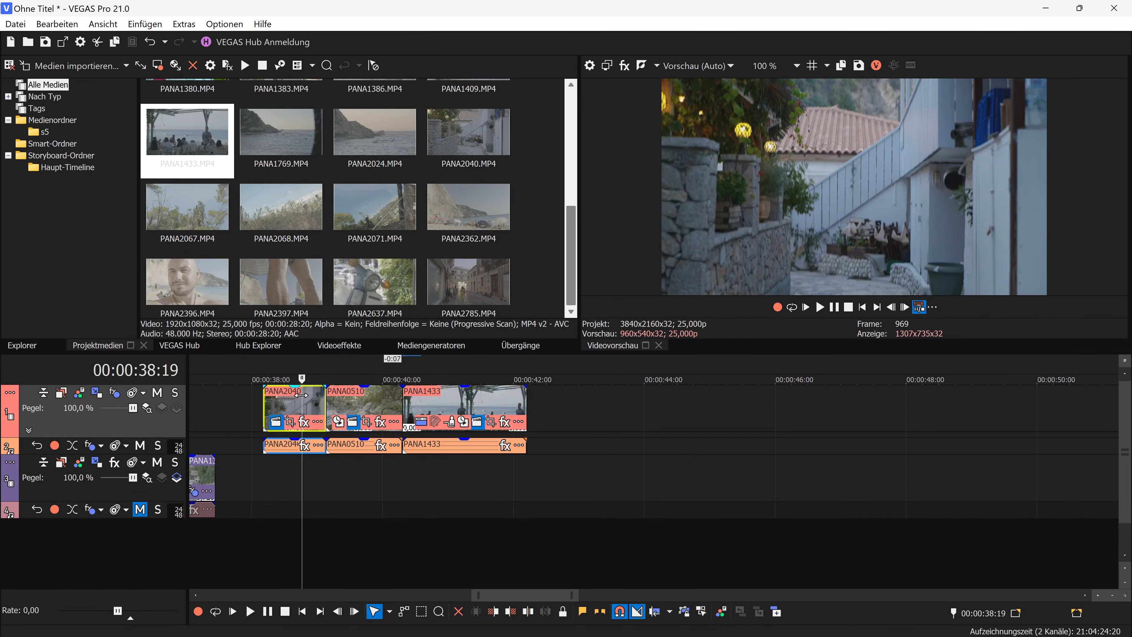
key("space")
left_click_drag(409, 403, 459, 401)
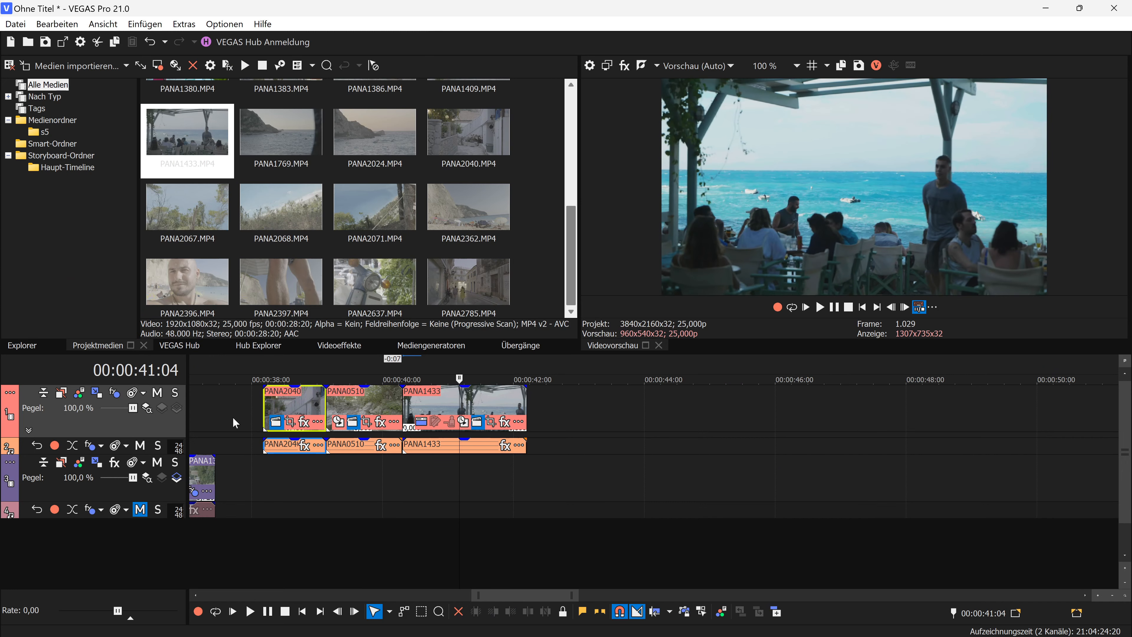
left_click(81, 395)
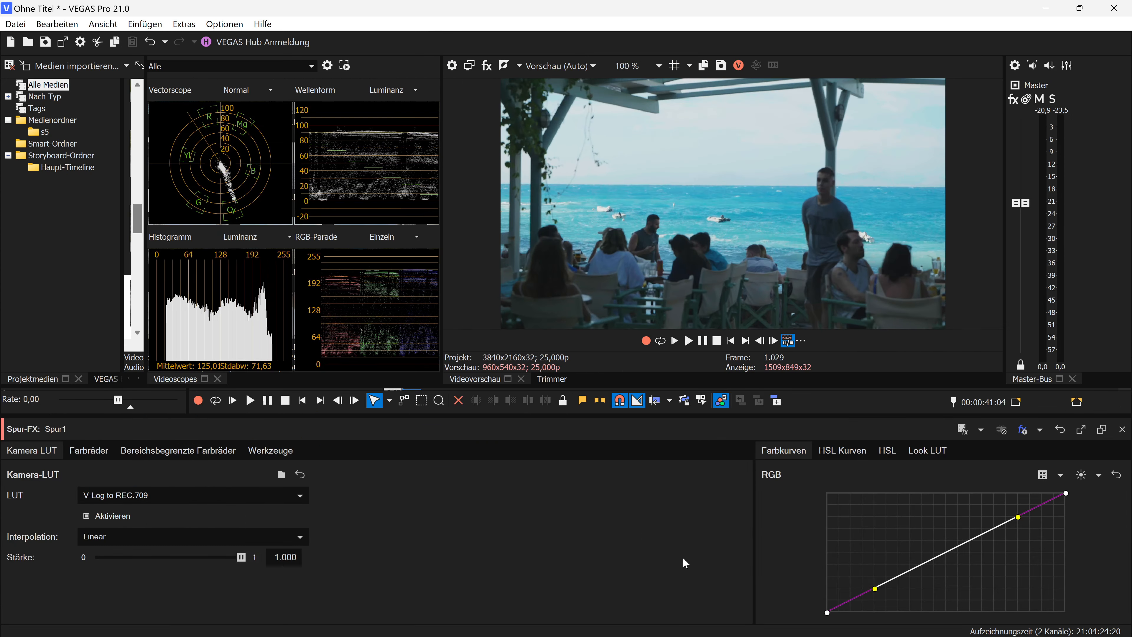
left_click_drag(875, 590, 929, 587)
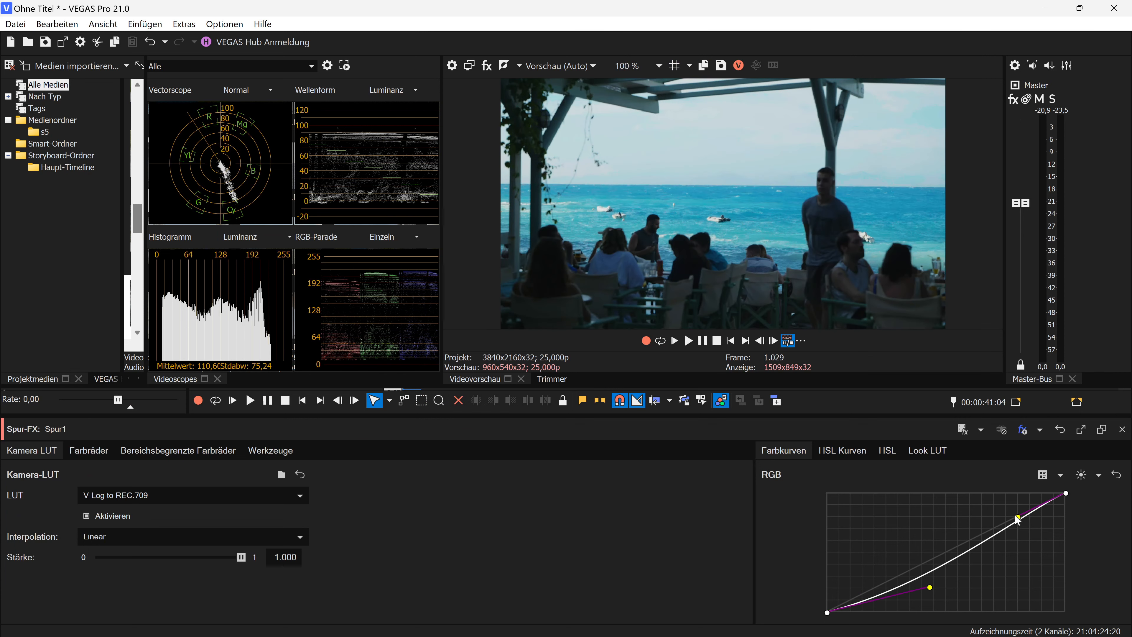
left_click_drag(1018, 518, 953, 517)
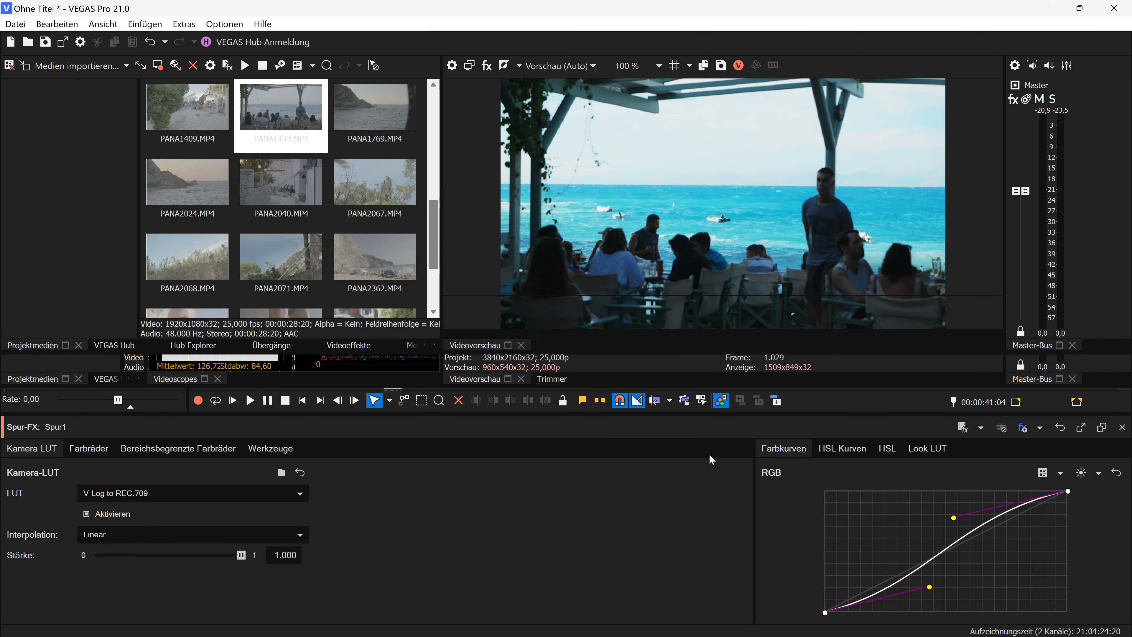
left_click(720, 400)
left_click(490, 421)
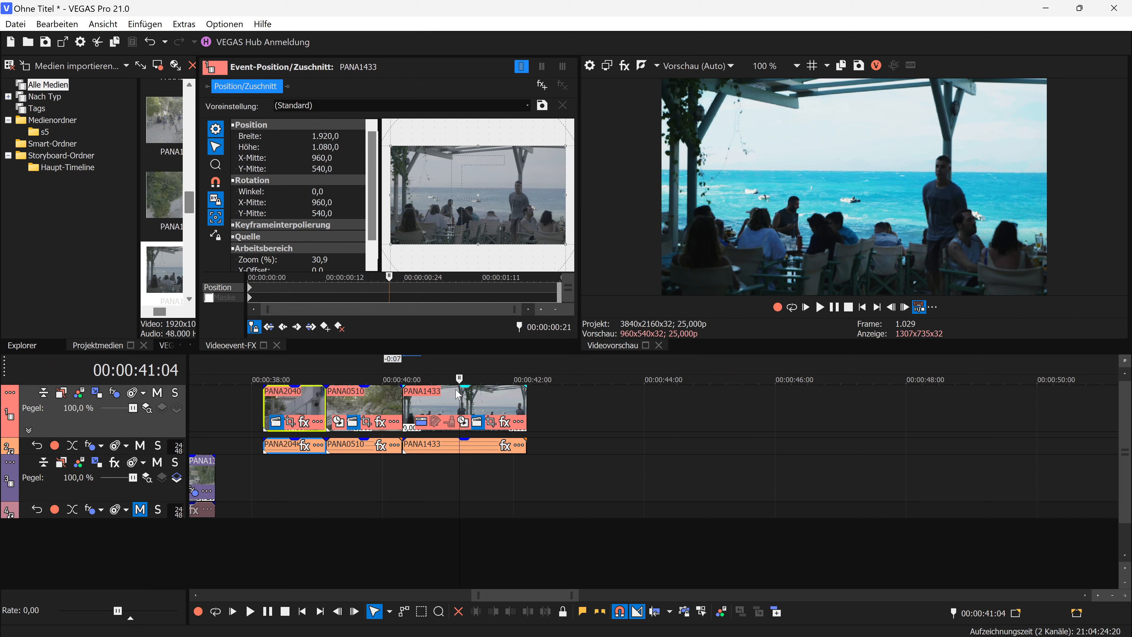
left_click(276, 346)
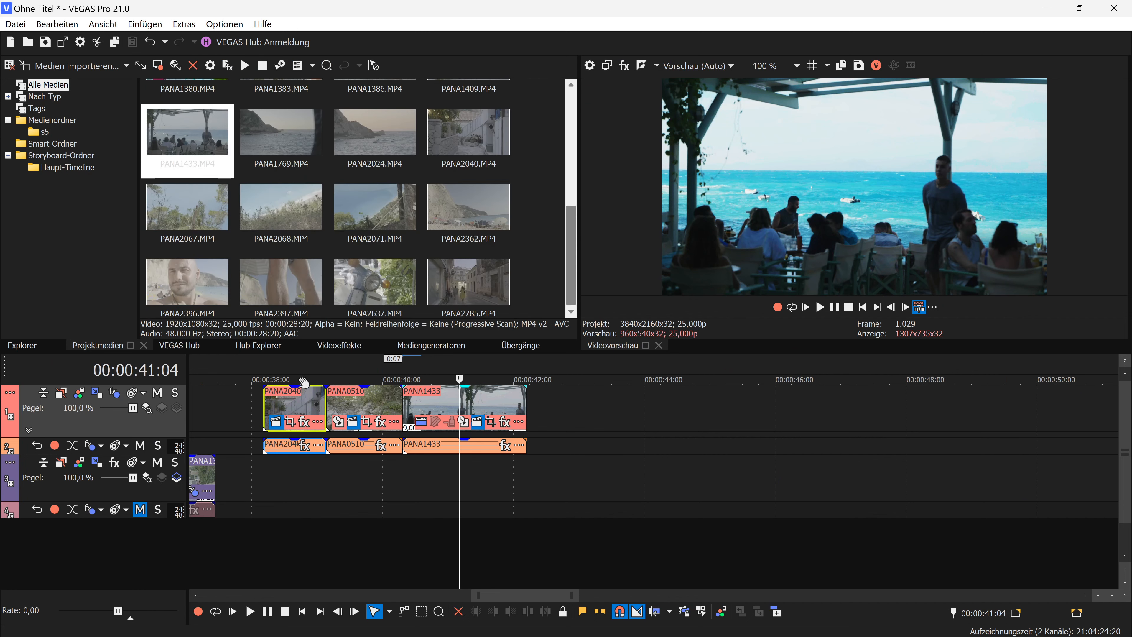
Park the playhead on PANA0510 at 00:00:39:14 and strongly lower the highlight handle of the upper track's RGB curve
left_click(366, 404)
left_click(359, 393)
mouse_move(356, 392)
left_mouse_down()
mouse_move(284, 392)
mouse_move(505, 391)
mouse_move(353, 392)
left_mouse_up()
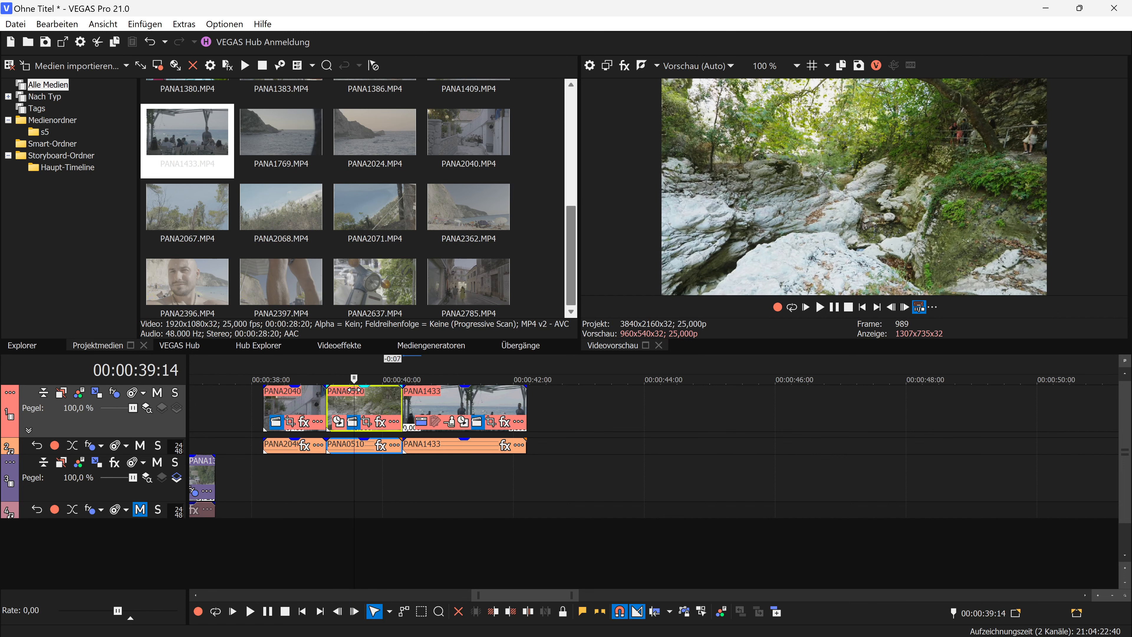
left_click(79, 392)
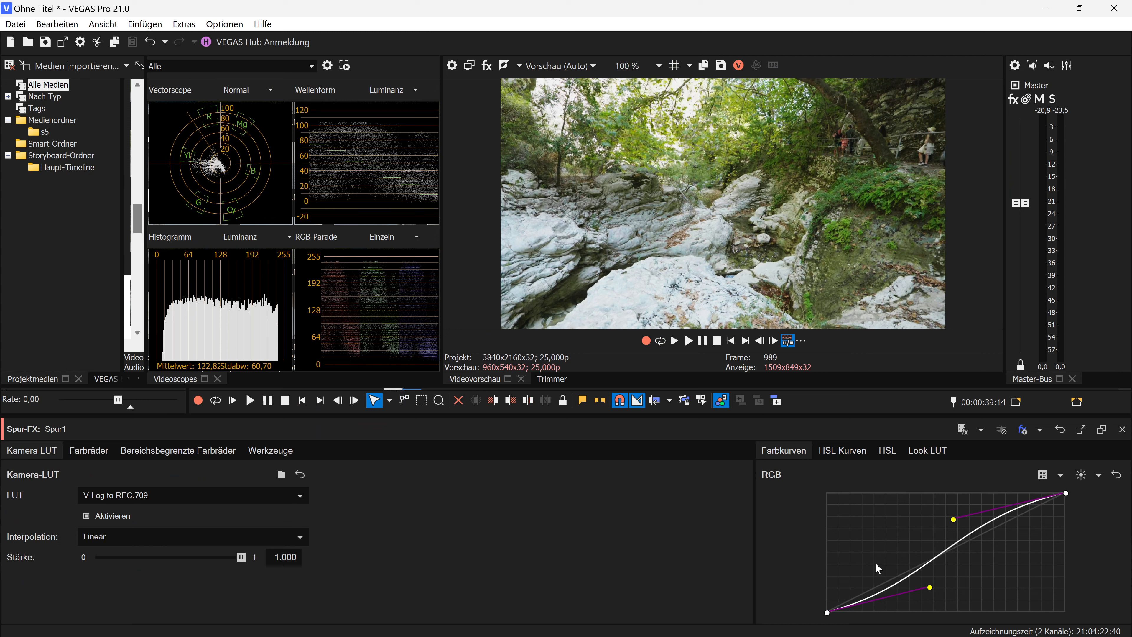
left_click_drag(952, 521, 953, 518)
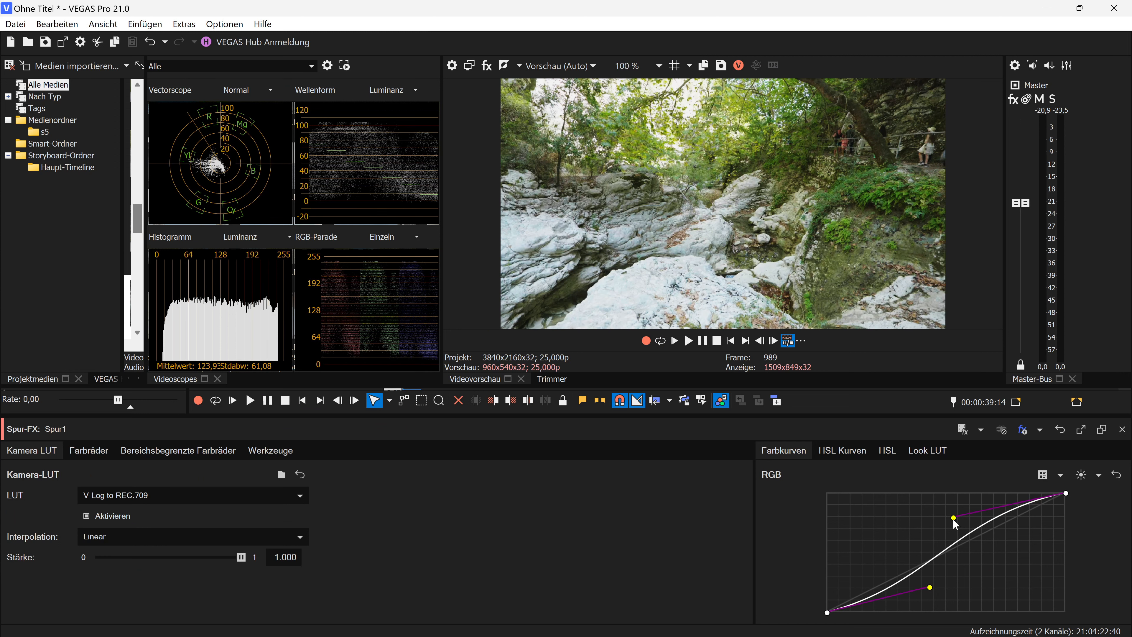
mouse_move(954, 521)
left_mouse_down()
mouse_move(1033, 597)
mouse_move(965, 531)
left_mouse_up()
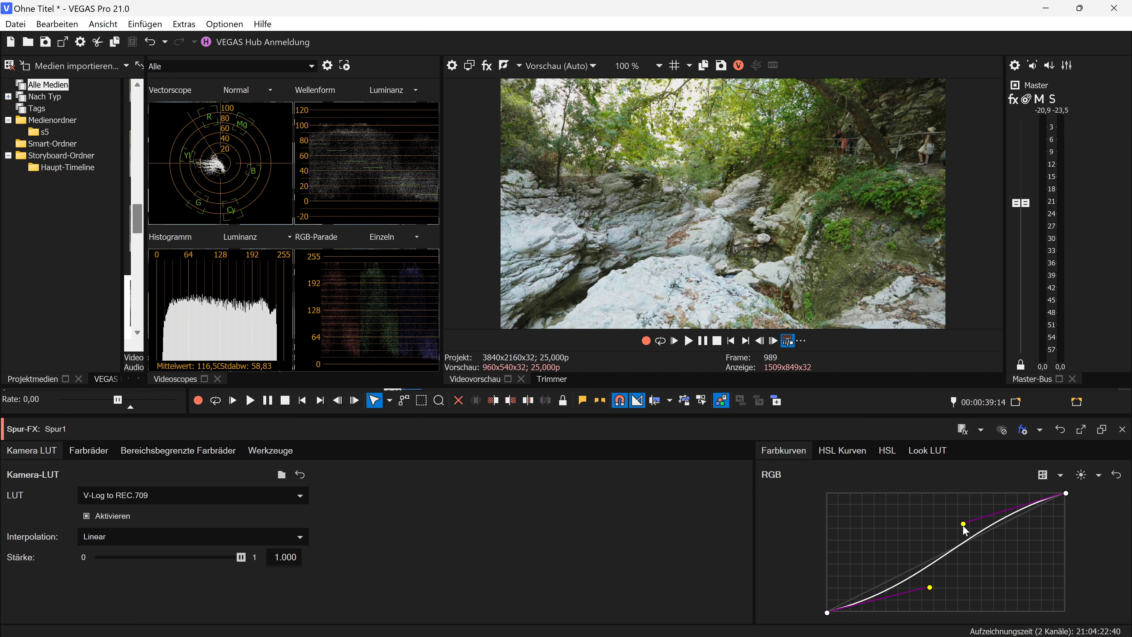
left_click_drag(963, 526, 1022, 567)
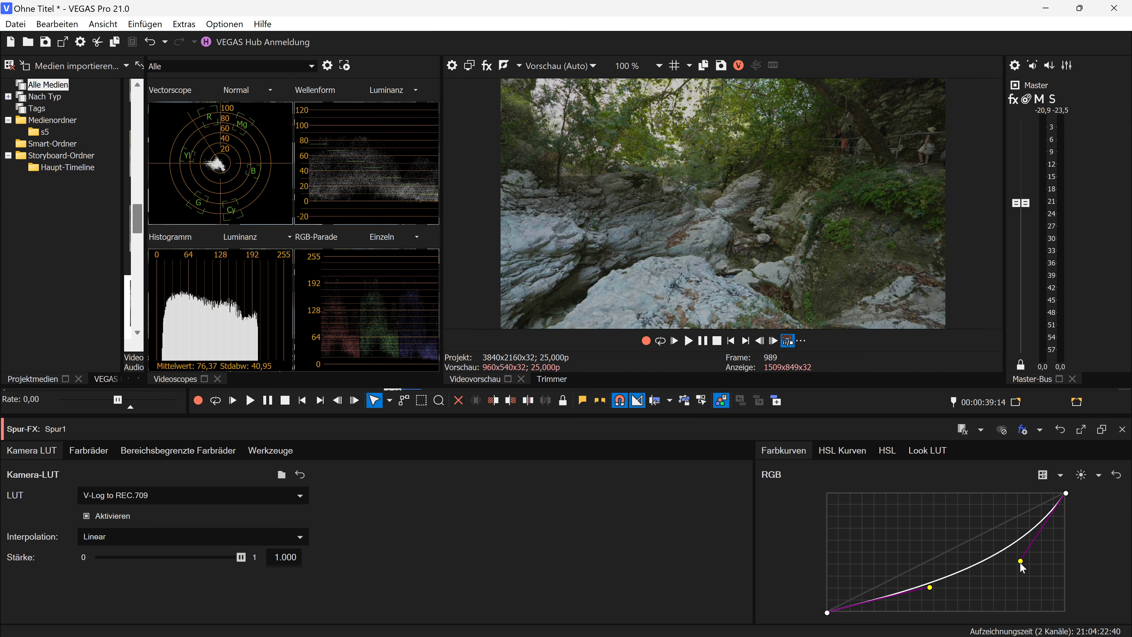
left_click(1122, 429)
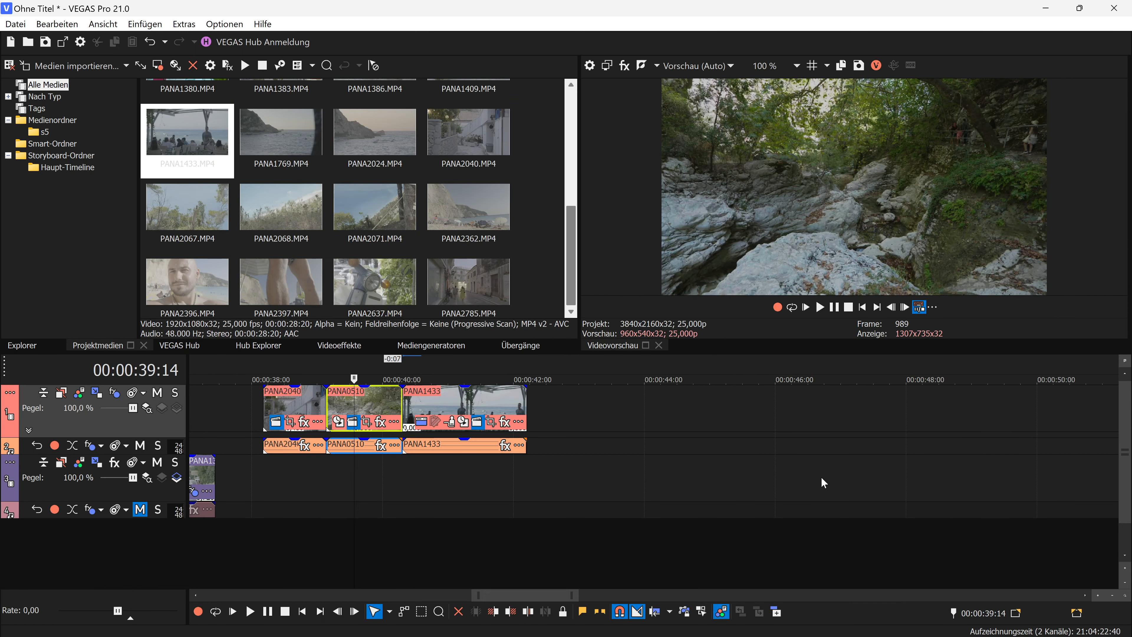
Lift the shadows of only the PANA1433 clip with its event-level RGB curve and inspect the preview enlarged to 250 %
left_click(441, 423)
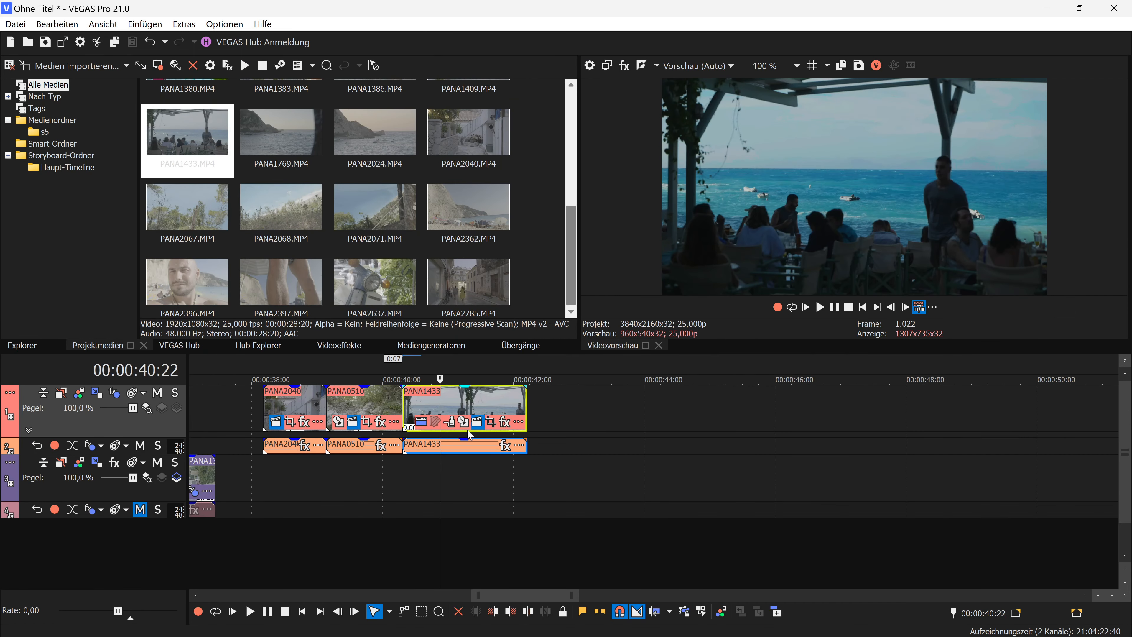
scroll(488, 444, "up", 2)
scroll(618, 434, "up", 2)
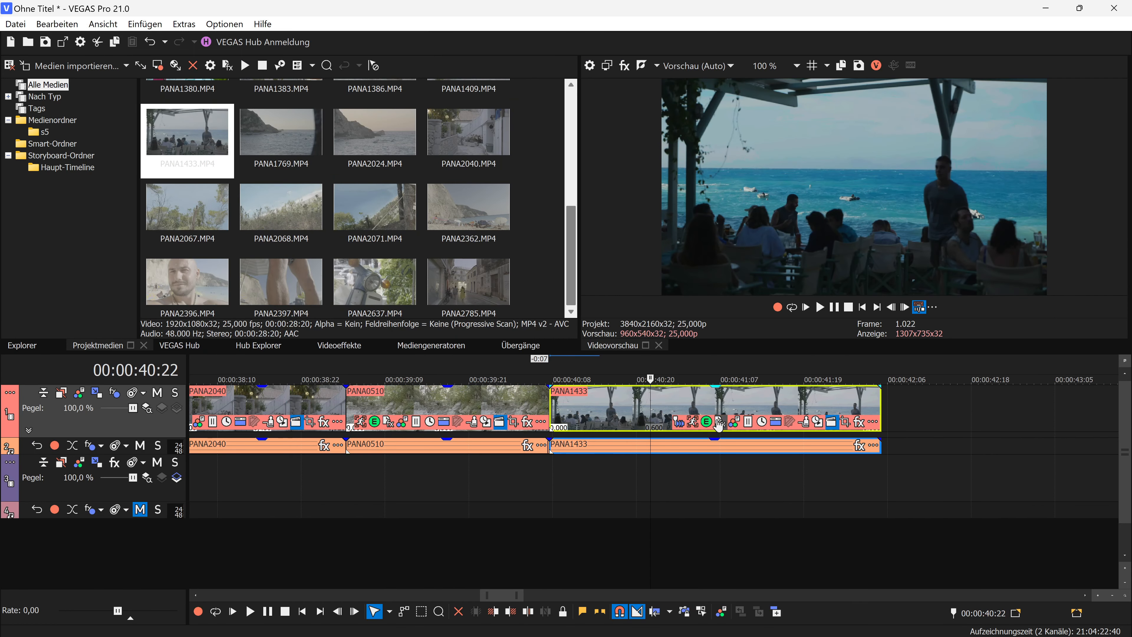
left_click(734, 421)
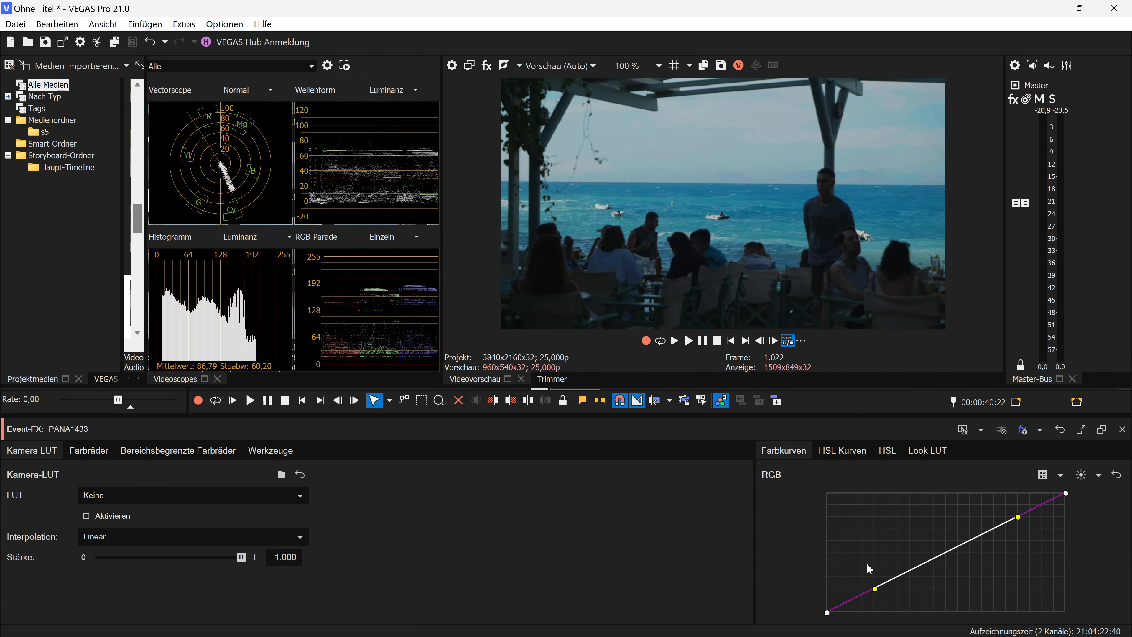
left_click_drag(874, 588, 846, 555)
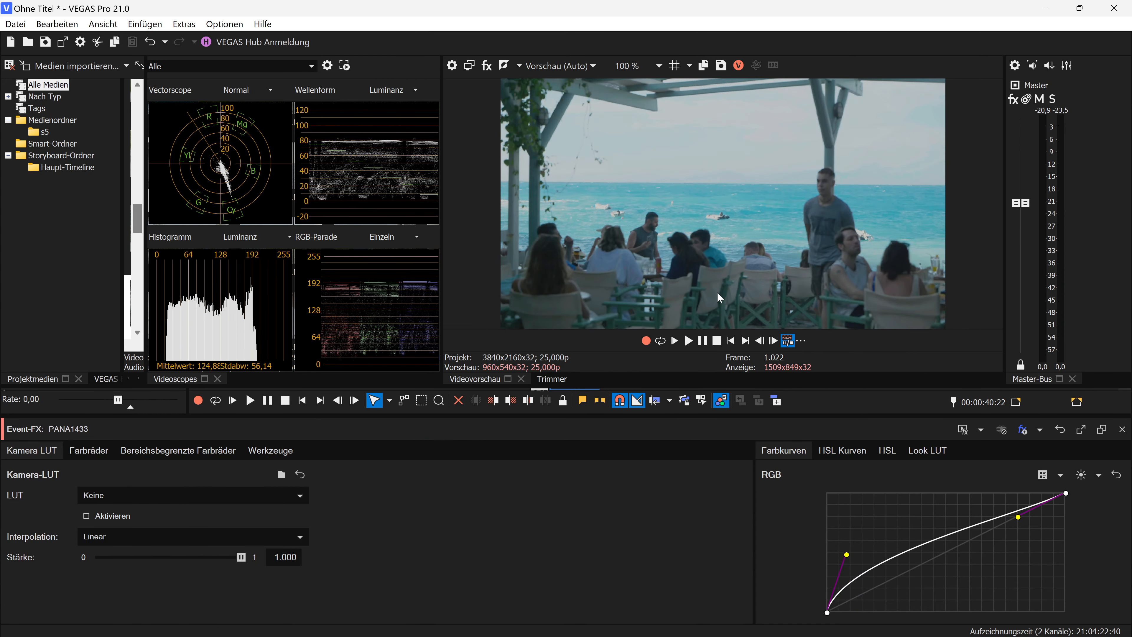
scroll(692, 288, "up", 3)
scroll(790, 253, "up", 2)
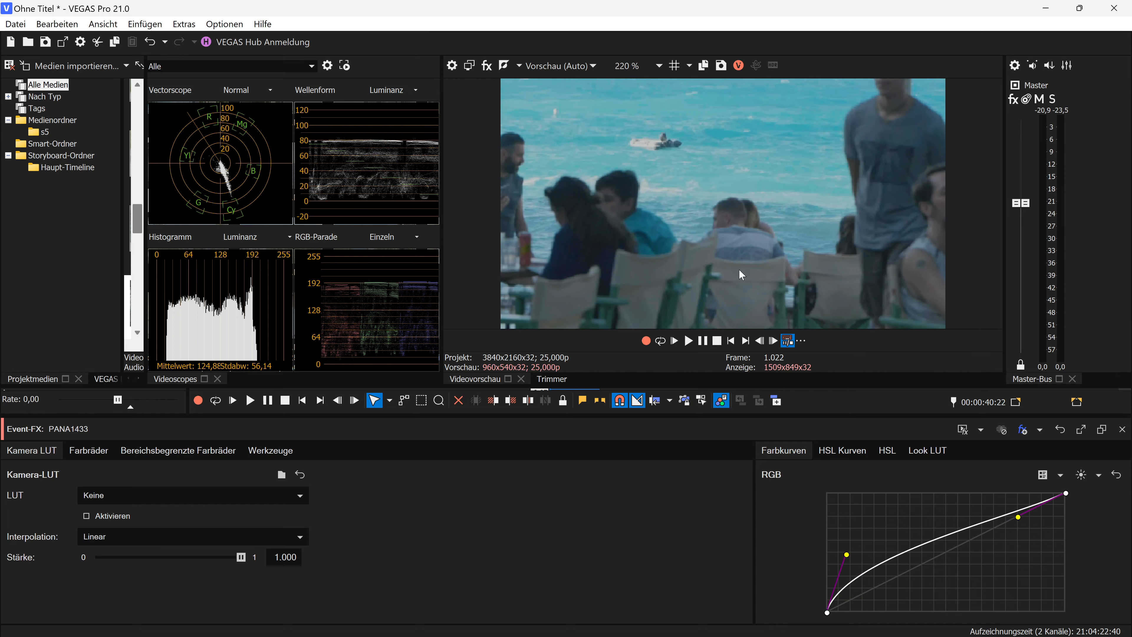
scroll(717, 272, "up", 1)
Bring PANA1433's shadow handle back near the diagonal and slightly raise its highlight handle, with the preview zoom reduced to 120 %
left_click_drag(846, 556, 899, 576)
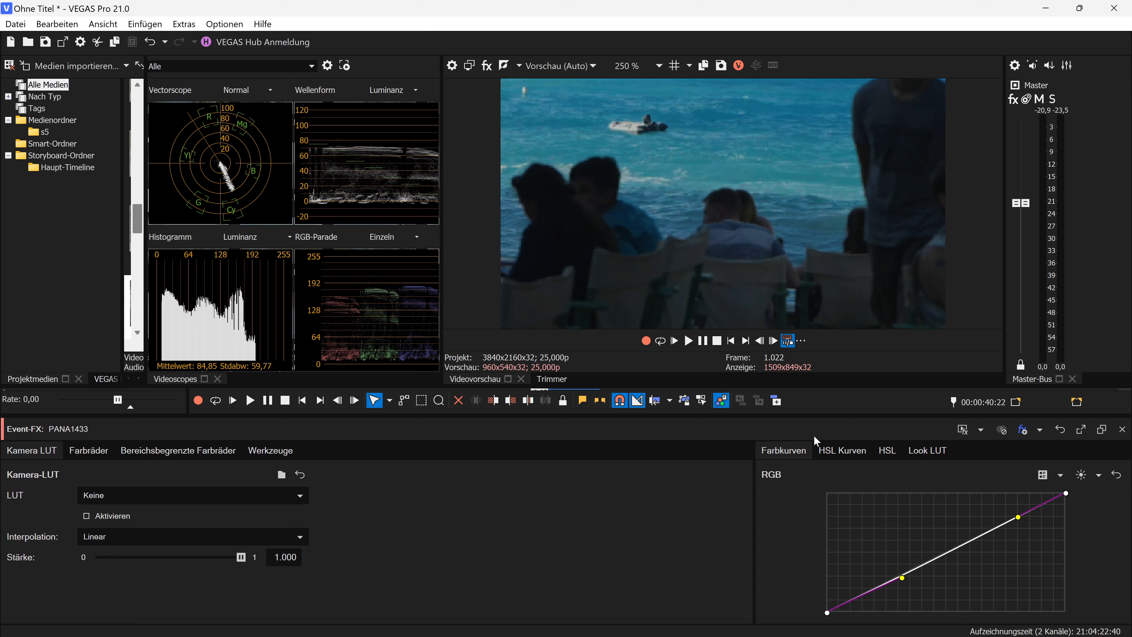
scroll(742, 292, "down", 2)
scroll(726, 244, "down", 2)
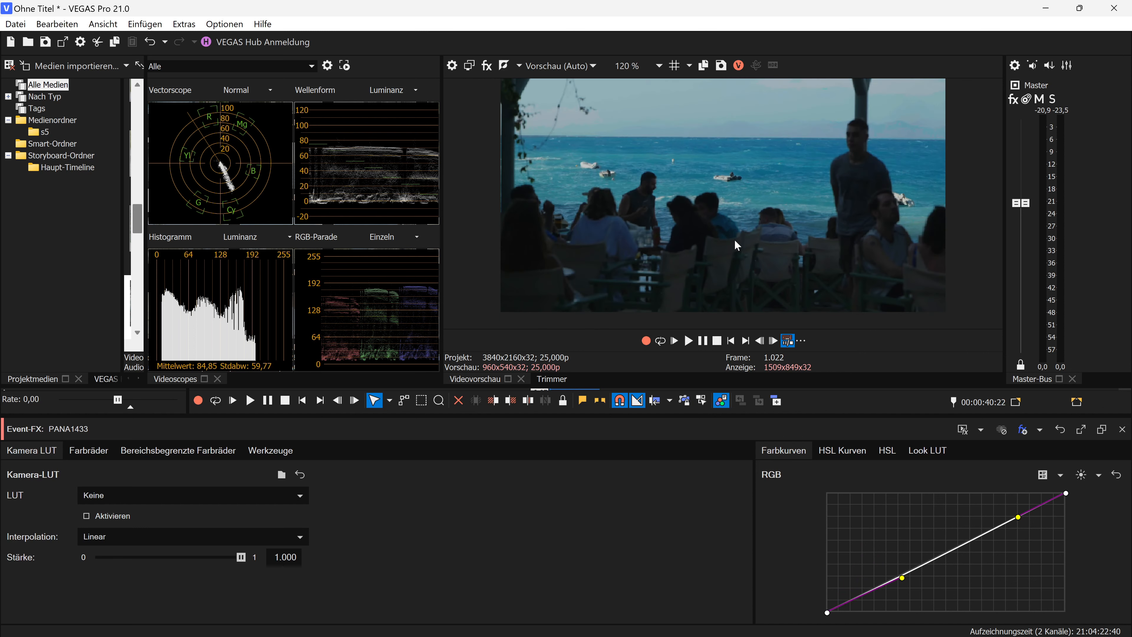
mouse_move(1020, 521)
left_mouse_down()
mouse_move(1043, 538)
mouse_move(992, 495)
mouse_move(1011, 520)
left_mouse_up()
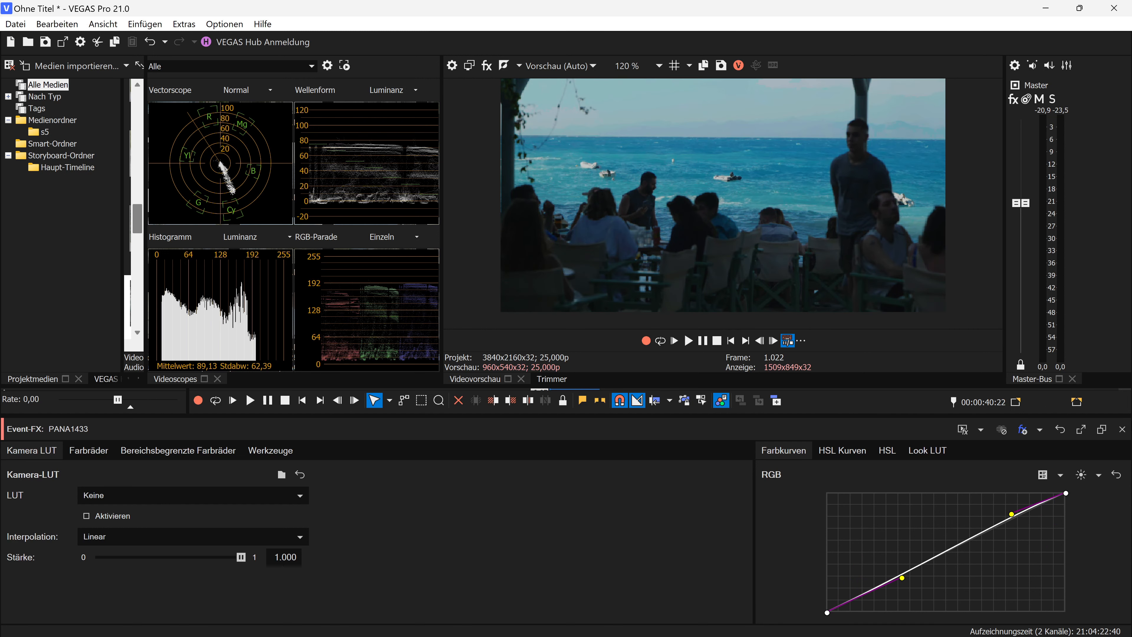
left_click(1122, 429)
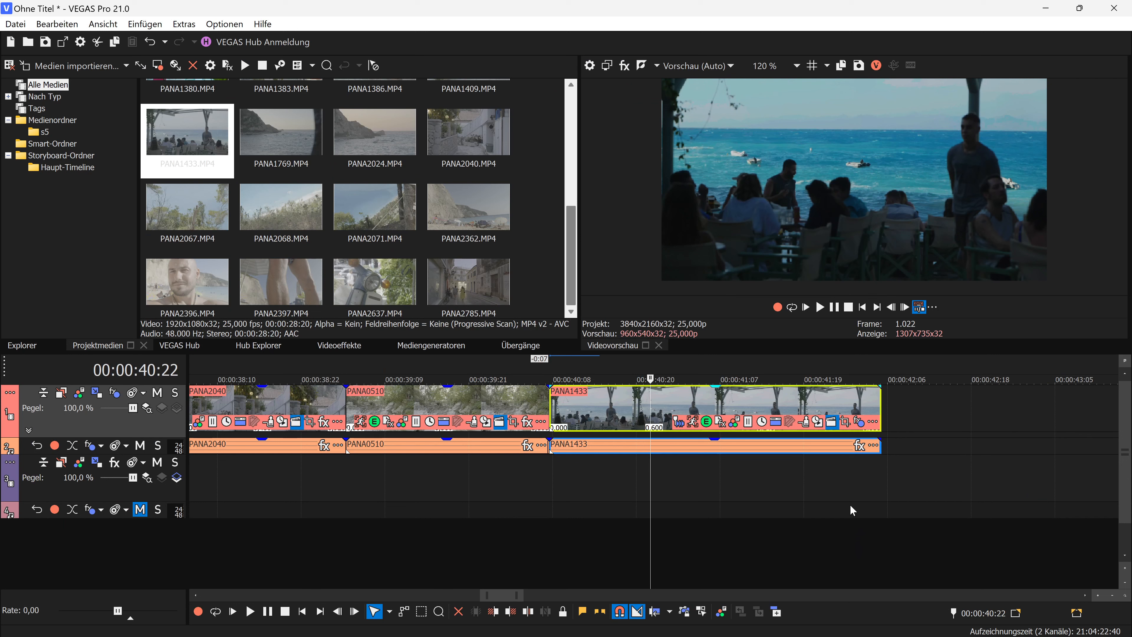
Place PANA2637.MP4 after PANA1433 on the upper video track and cut it to about two seconds, deleting the remainder
scroll(715, 538, "down", 2)
left_click(370, 285)
left_click_drag(370, 285, 939, 399)
left_click(882, 416)
scroll(702, 417, "down", 3)
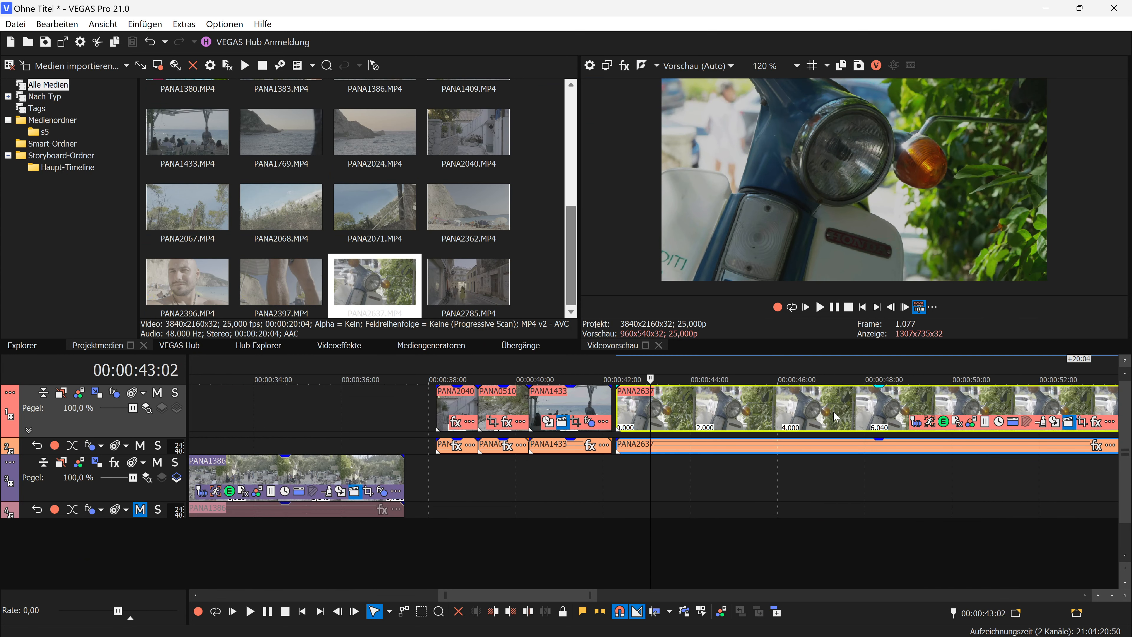
left_click(702, 413)
key("s")
left_click(736, 414)
key("Delete")
At 00:00:43:12, bring up PANA2637's event-level Hue vs. Hue curve after sampling the scooter's blue in Hue vs. Luminance
left_click(679, 404)
mouse_move(653, 407)
left_mouse_down()
mouse_move(652, 486)
mouse_move(642, 419)
mouse_move(646, 411)
mouse_move(653, 467)
mouse_move(658, 410)
left_mouse_up()
scroll(657, 410, "up", 5)
left_click(699, 424)
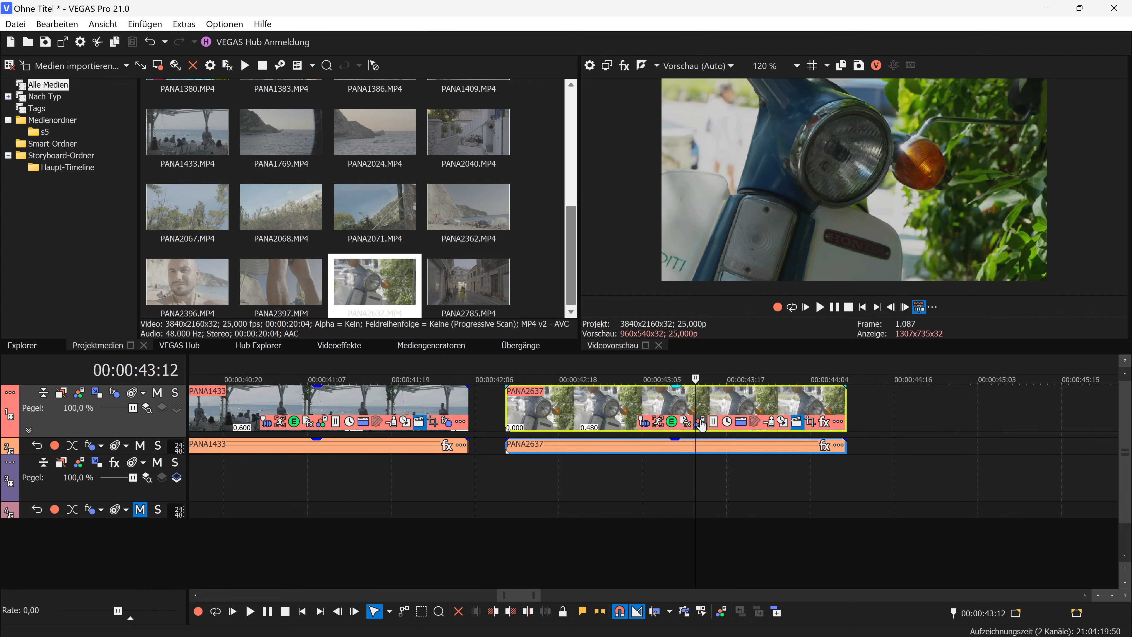
left_click(701, 422)
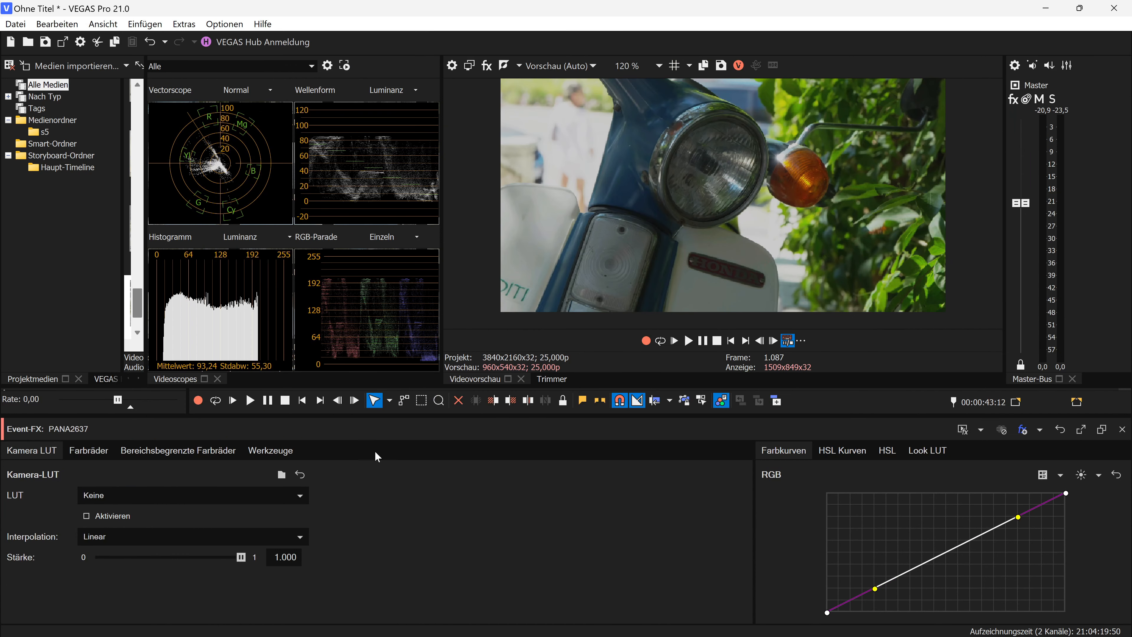
left_click(838, 451)
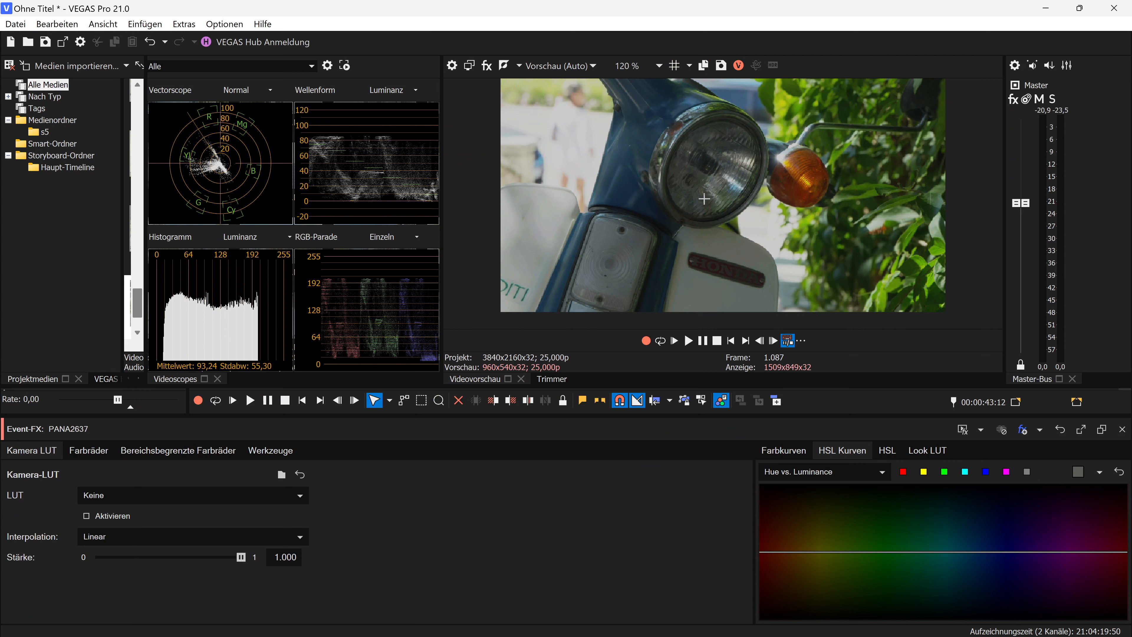
left_click_drag(627, 136, 638, 162)
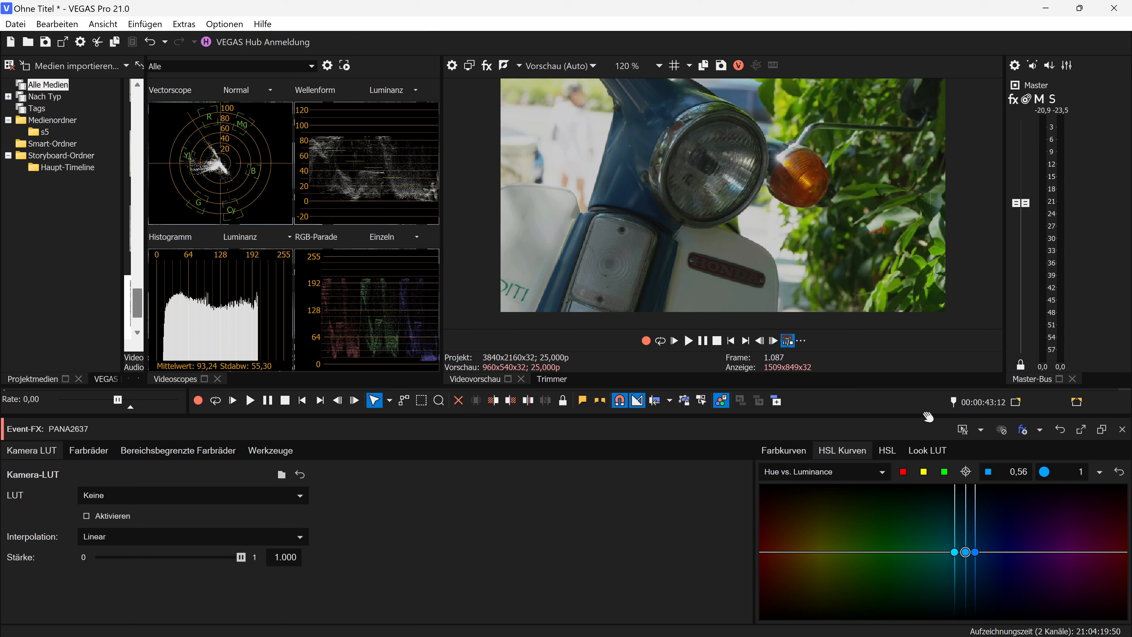
left_click(854, 477)
left_click(832, 494)
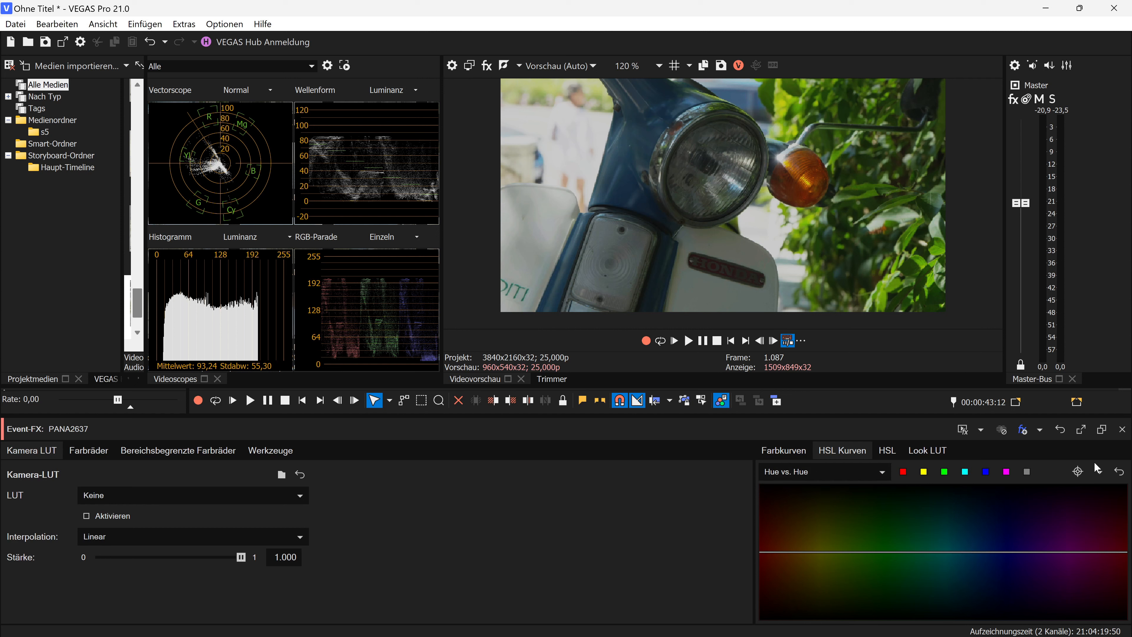
Sample the scooter's blue in PANA2637's Hue vs. Hue curve, try widening the affected hue range, and reset the curve
left_click(1083, 475)
left_click(650, 104)
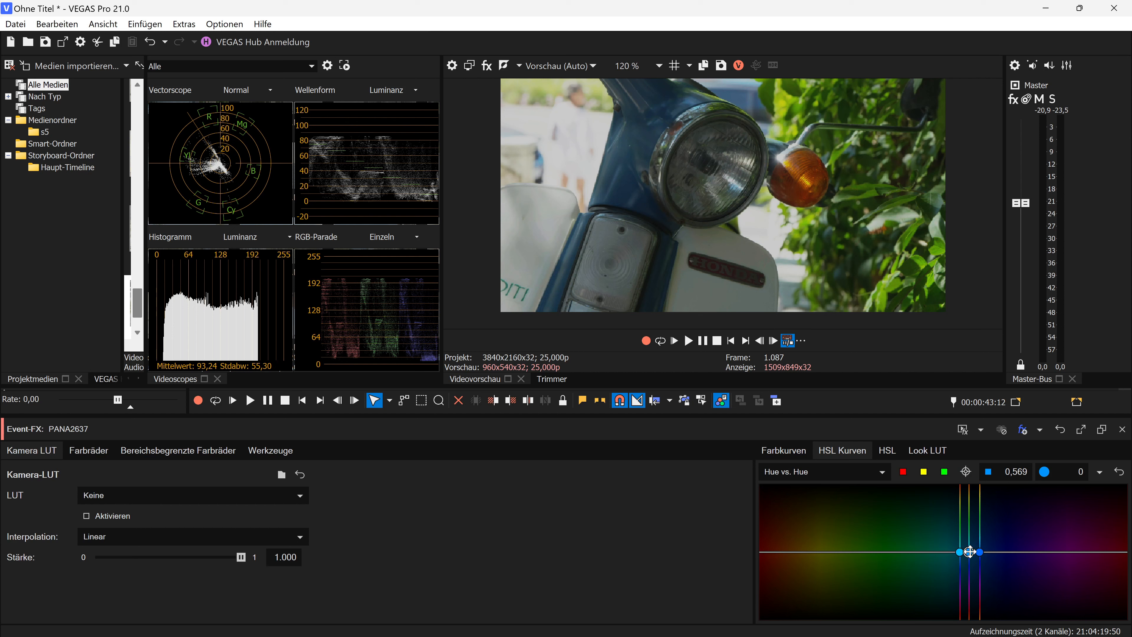
left_click_drag(961, 552, 1022, 552)
left_click_drag(953, 553, 980, 553)
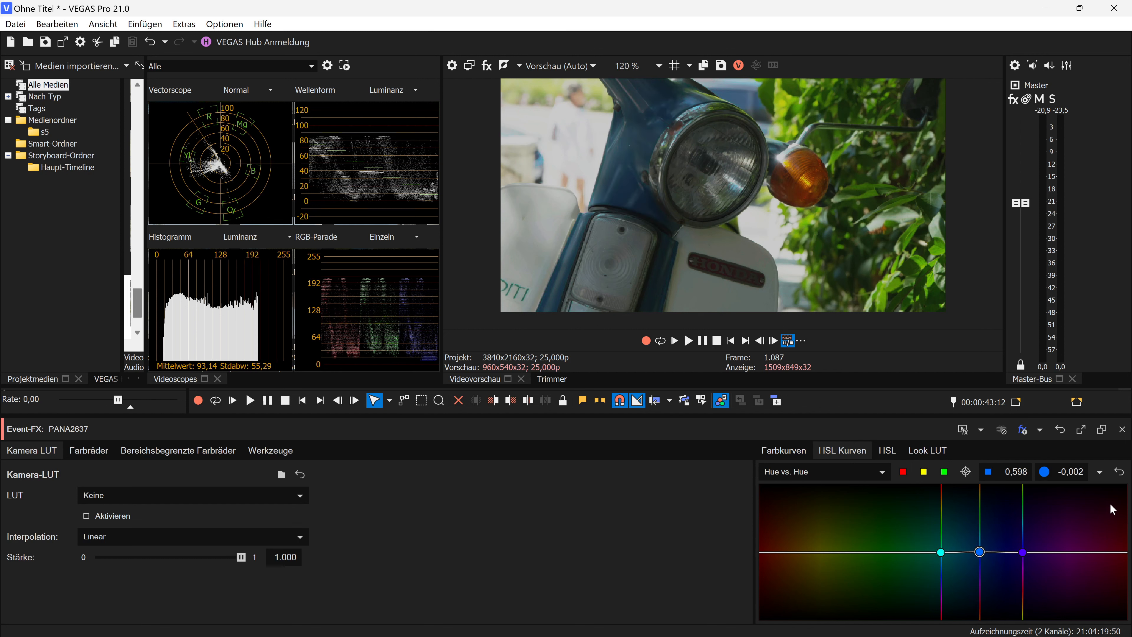
left_click(1119, 472)
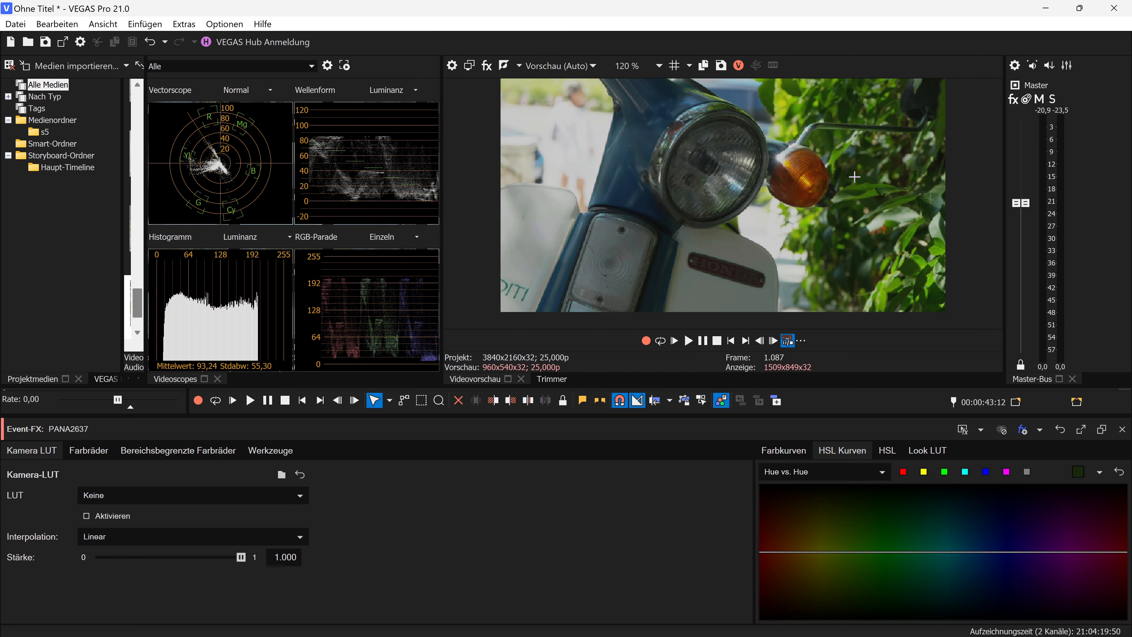
Sample the green foliage in PANA2637's Hue vs. Hue curve, shift it to yellow by about -0.076, and scrub the clip to 00:00:44:03
left_click(872, 215)
mouse_move(852, 553)
left_mouse_down()
mouse_move(899, 551)
mouse_move(859, 553)
mouse_move(871, 518)
mouse_move(874, 547)
mouse_move(815, 553)
mouse_move(854, 539)
mouse_move(833, 546)
mouse_move(839, 517)
mouse_move(840, 550)
mouse_move(841, 540)
left_mouse_up()
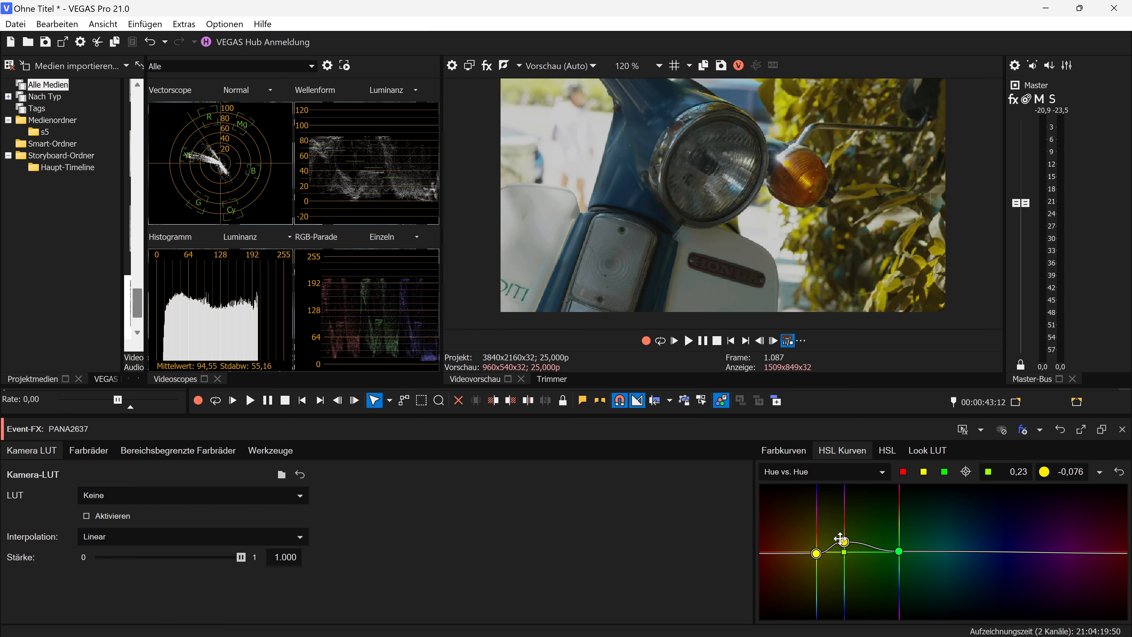
left_click(1122, 430)
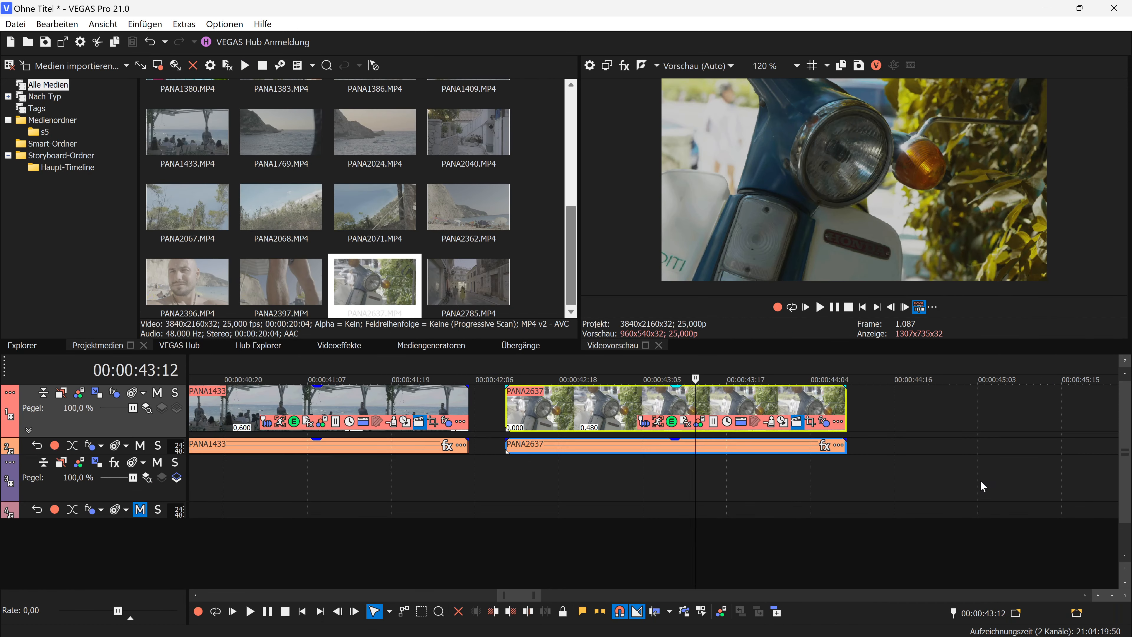
left_click_drag(586, 423, 805, 398)
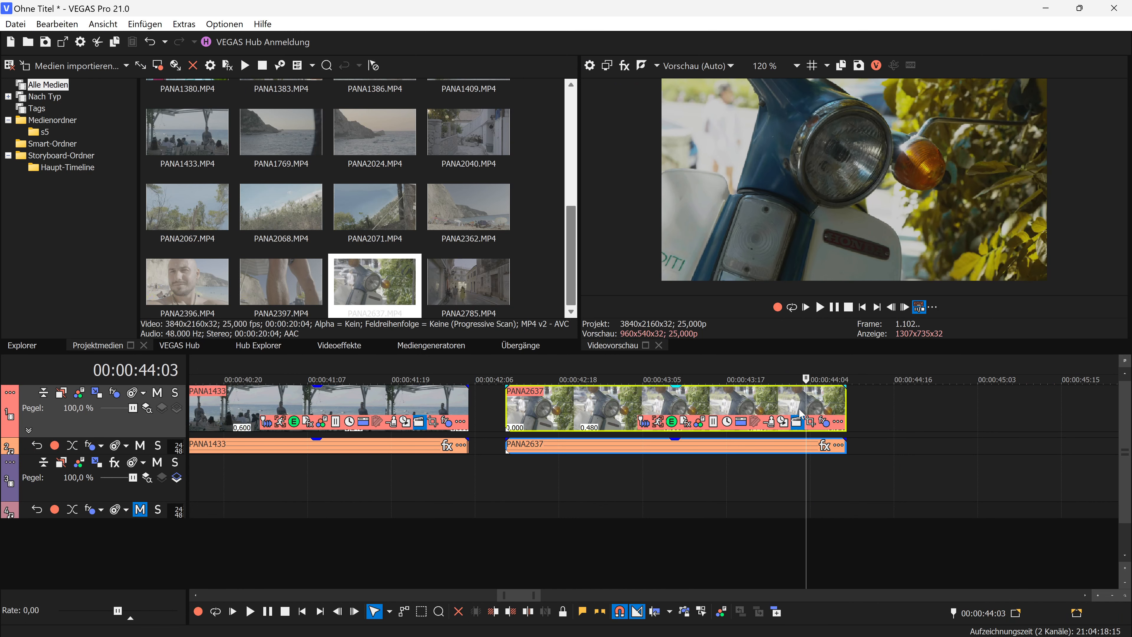
Place PANA2068.MP4 shortly after PANA2637 on the upper video track and cut it to under one second, deleting the remainder
left_click_drag(305, 241, 872, 408)
left_click(997, 402)
key("s")
left_click(1011, 398)
key("Delete")
left_click(970, 406)
left_click(926, 407)
left_click_drag(927, 402, 890, 406)
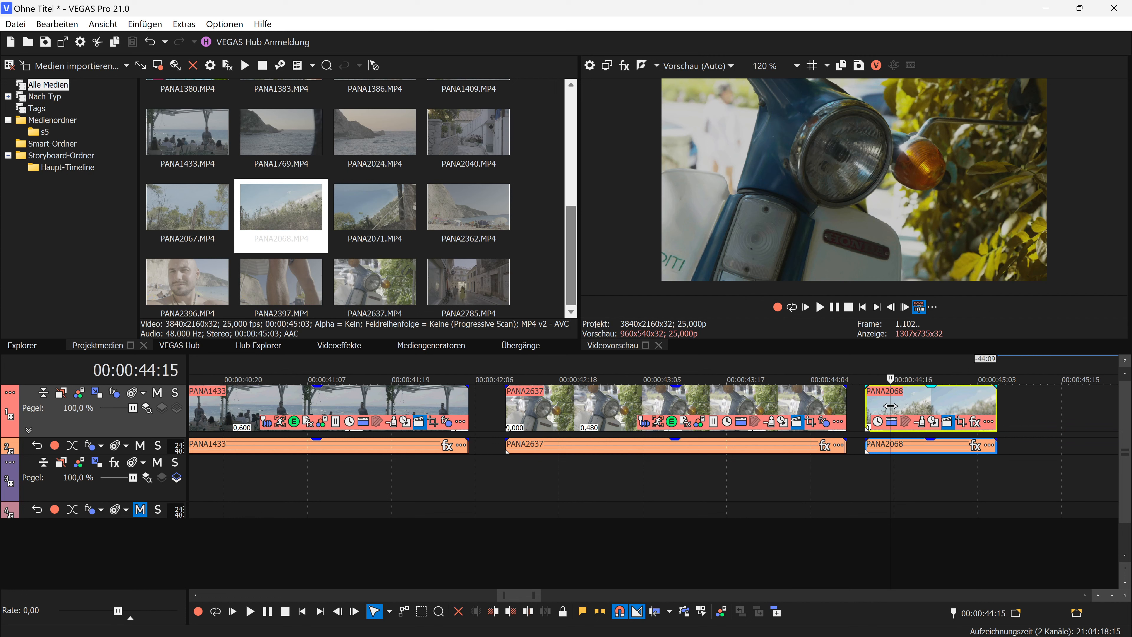
scroll(774, 506, "up", 2)
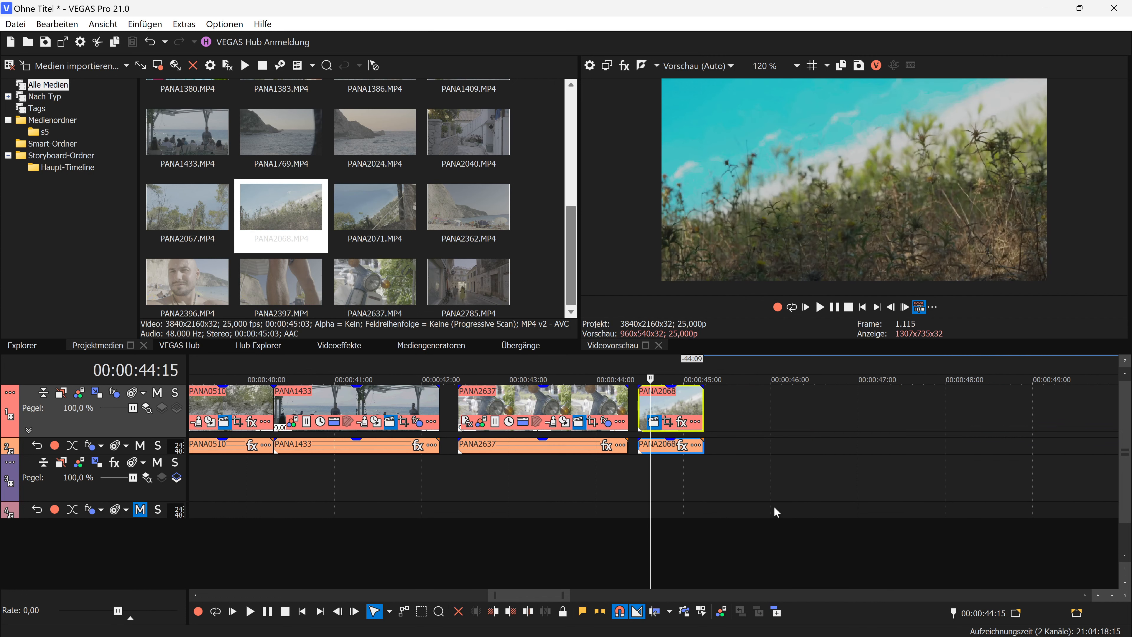
scroll(760, 496, "up", 1)
left_click(639, 407)
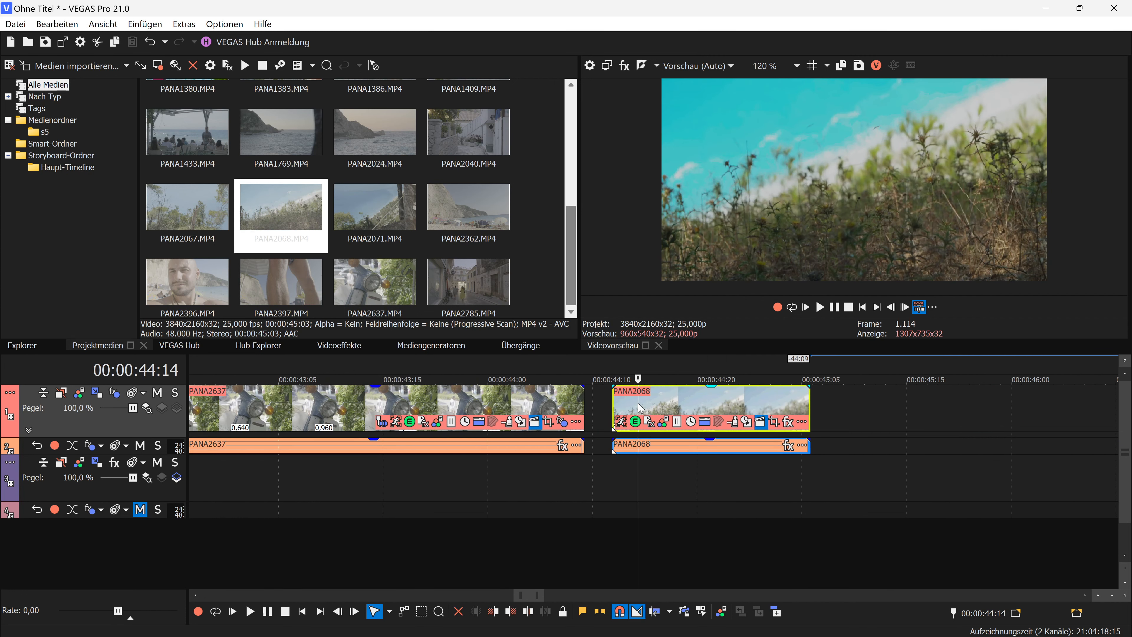
left_click_drag(638, 403, 672, 406)
Copy the PANA2637 event and paste its event attributes onto PANA2068, scrubbing the clip to check the transferred look
left_click(493, 399)
scroll(494, 399, "down", 1)
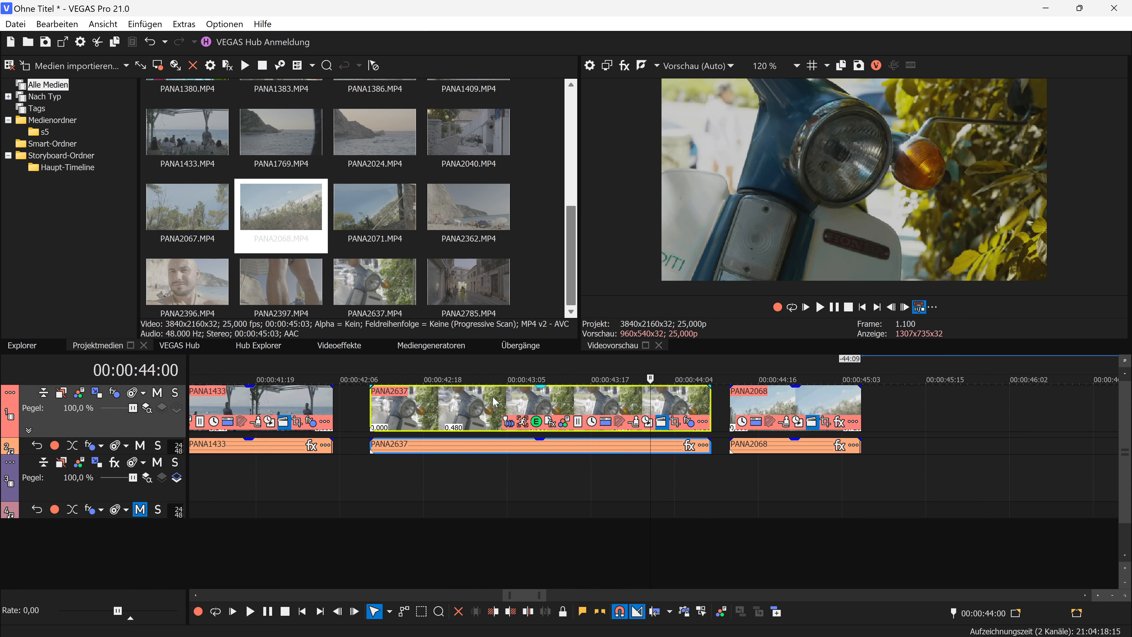
right_click(585, 395)
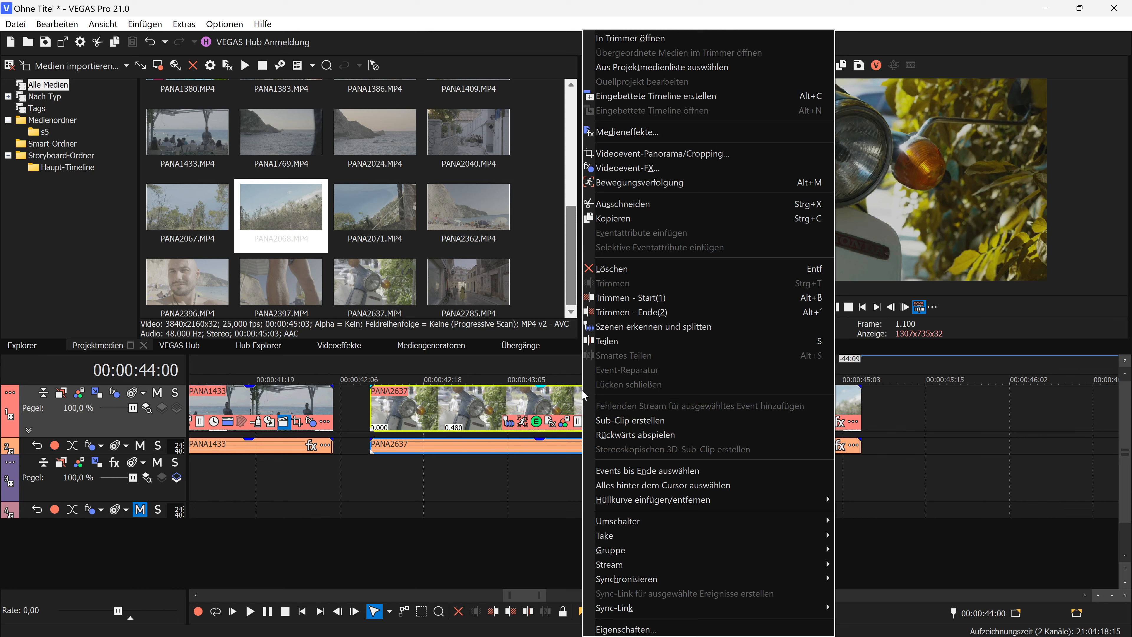
left_click(610, 219)
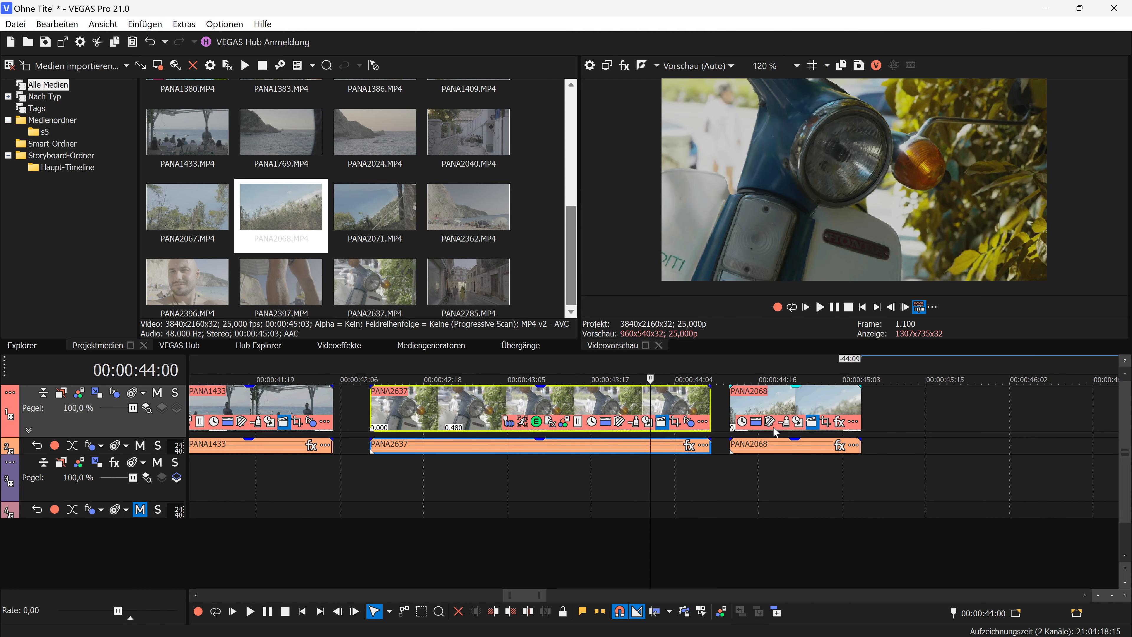
left_click(787, 410)
right_click(789, 402)
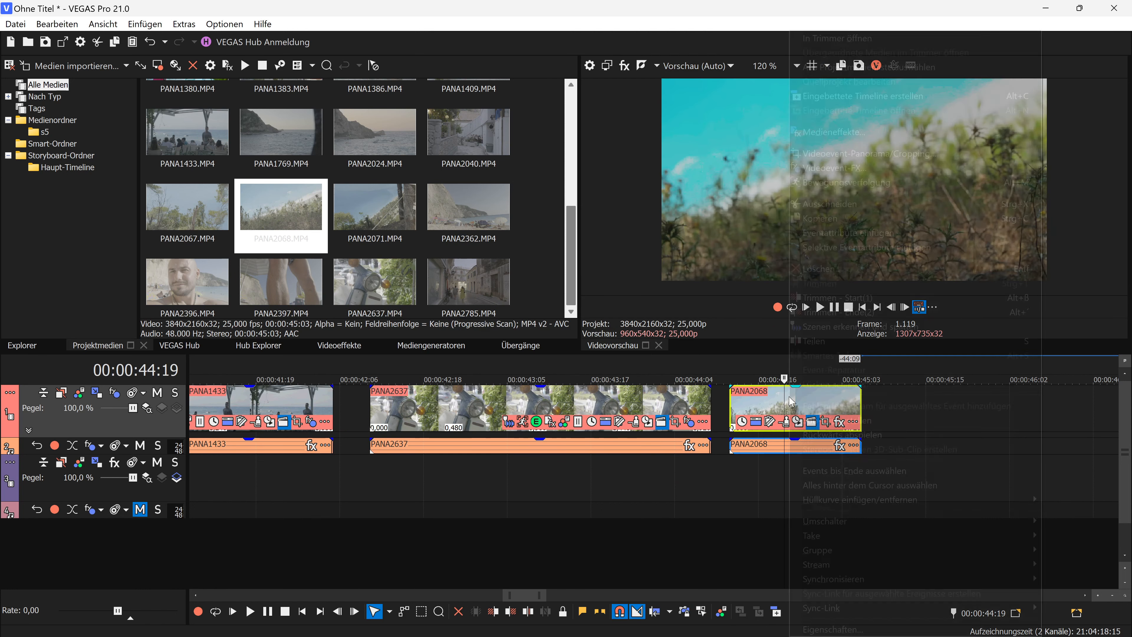
left_click(826, 233)
left_click(764, 406)
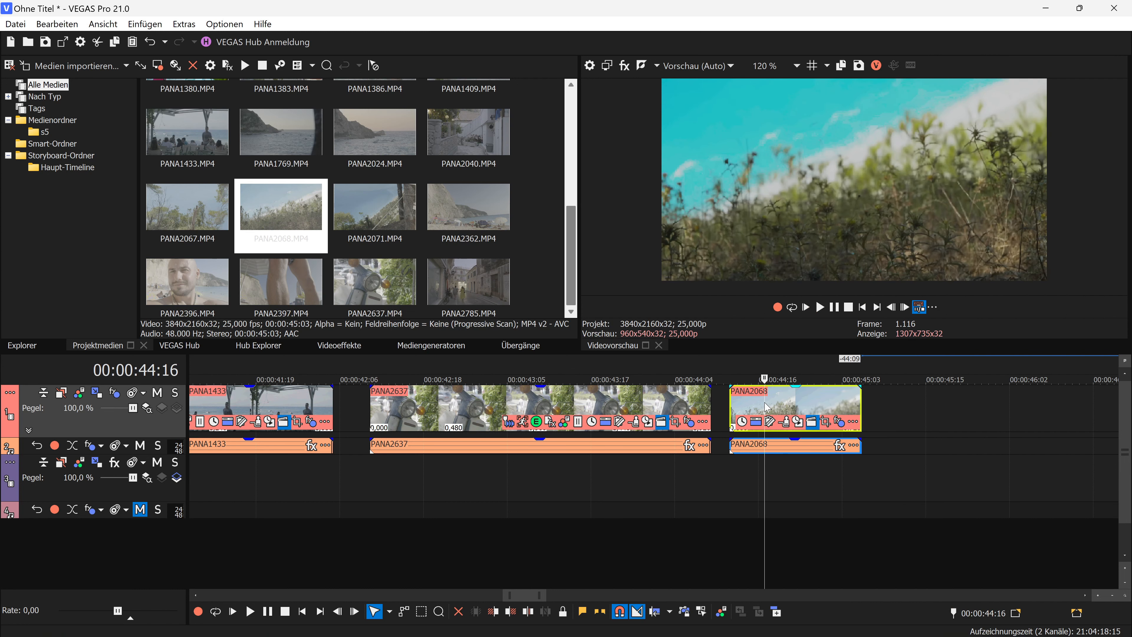
mouse_move(765, 395)
left_mouse_down()
mouse_move(848, 395)
mouse_move(778, 394)
left_mouse_up()
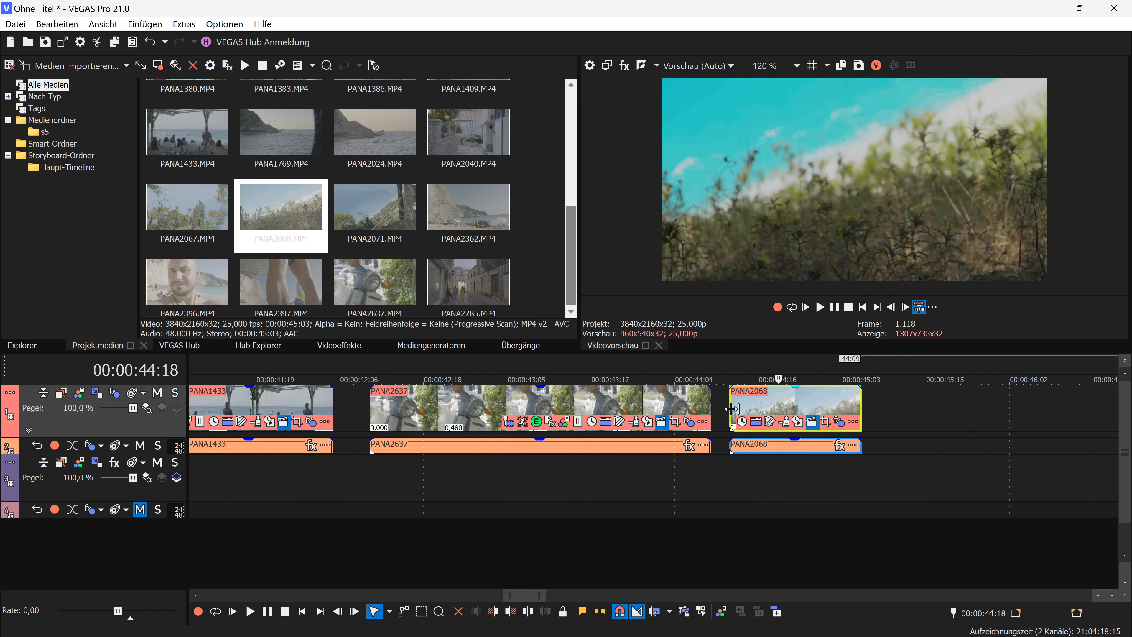
Give PANA2637's event-level RGB curve extreme contrast by pulling the highlight handle far up and the shadow handle far down
left_click(564, 421)
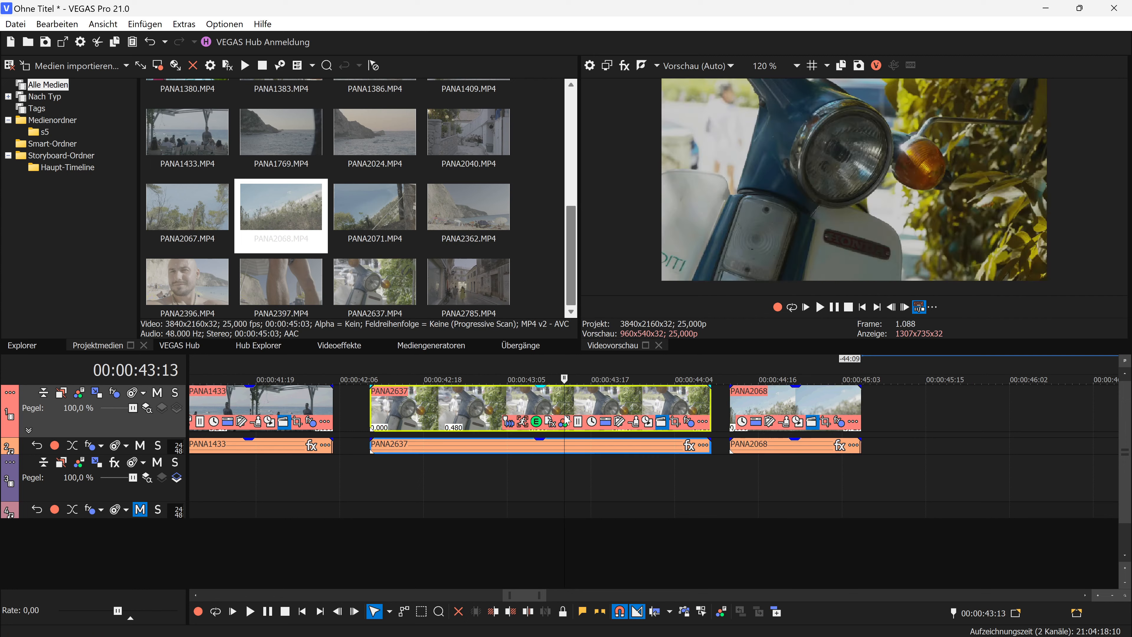
left_click(564, 421)
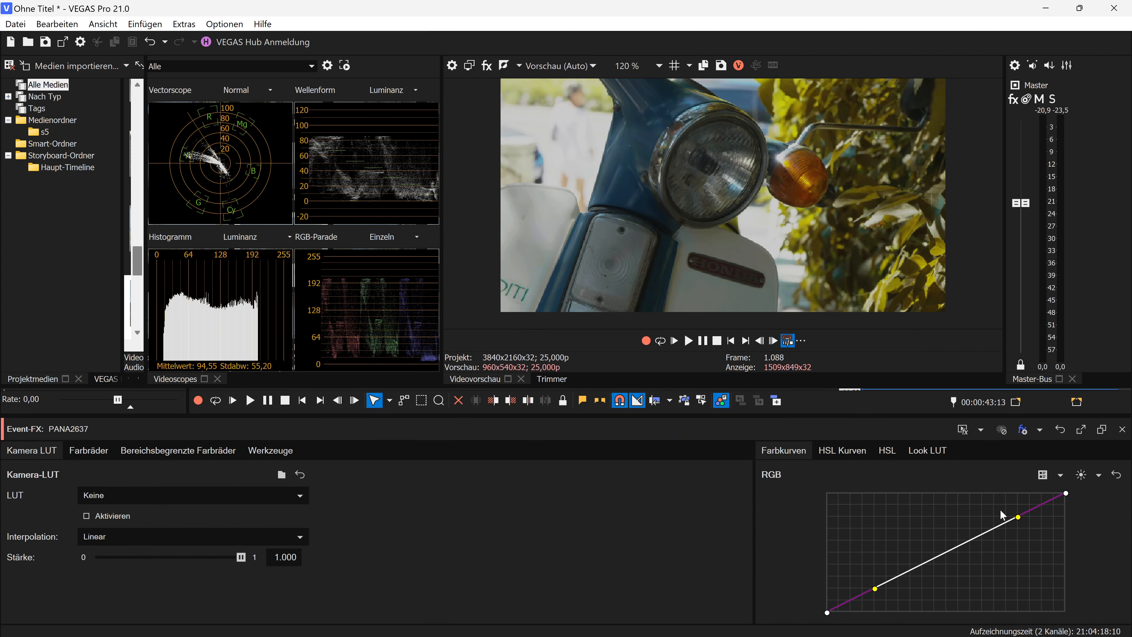
left_click_drag(1018, 517, 877, 439)
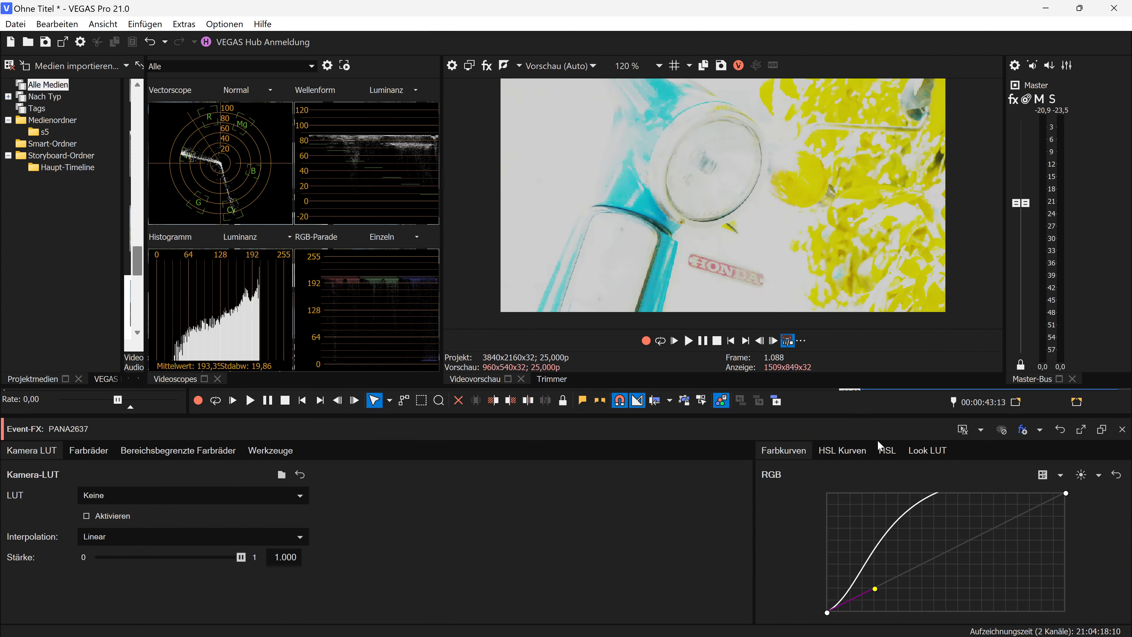
left_click_drag(875, 589, 999, 622)
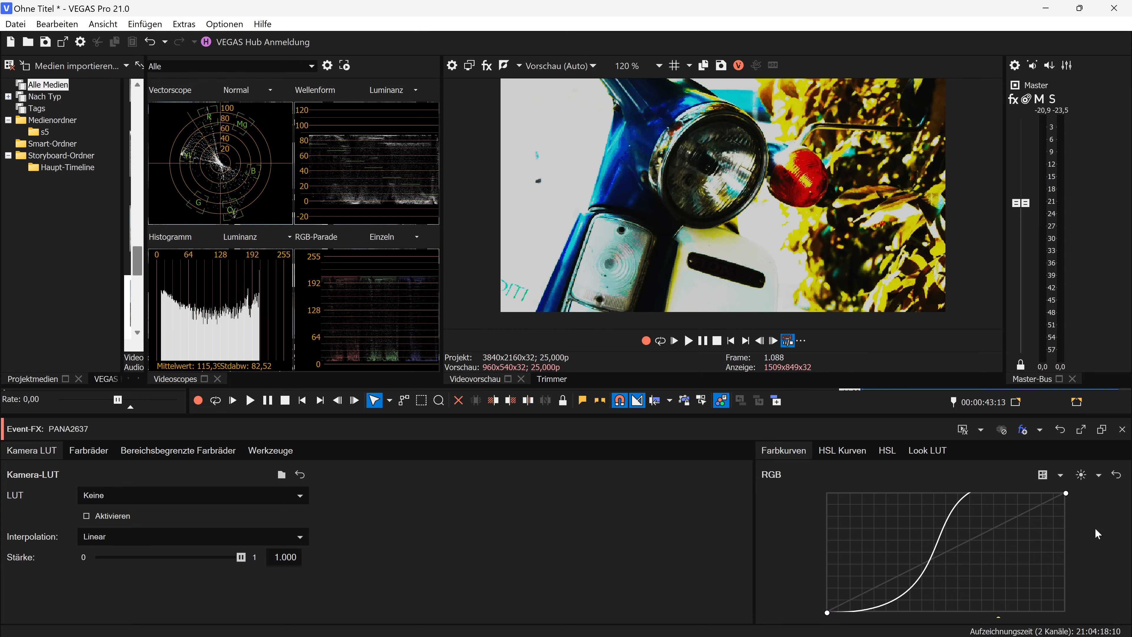
left_click(1122, 430)
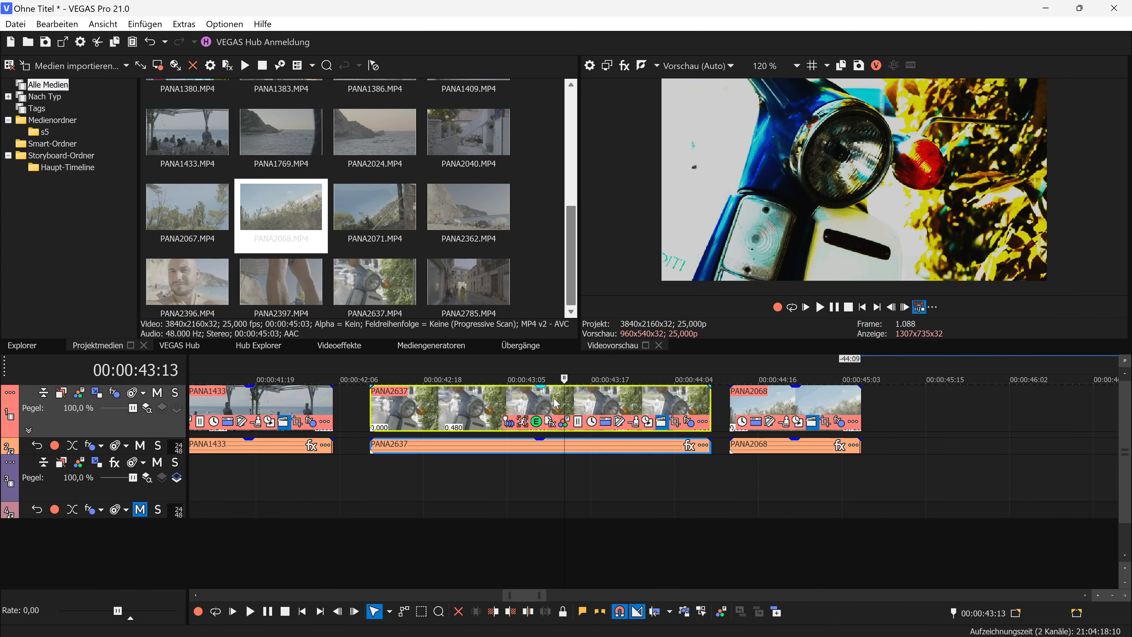
Copy the regraded PANA2637 event, paste its attributes onto PANA2068 again, and compare both clips in the preview
right_click(555, 404)
left_click(646, 217)
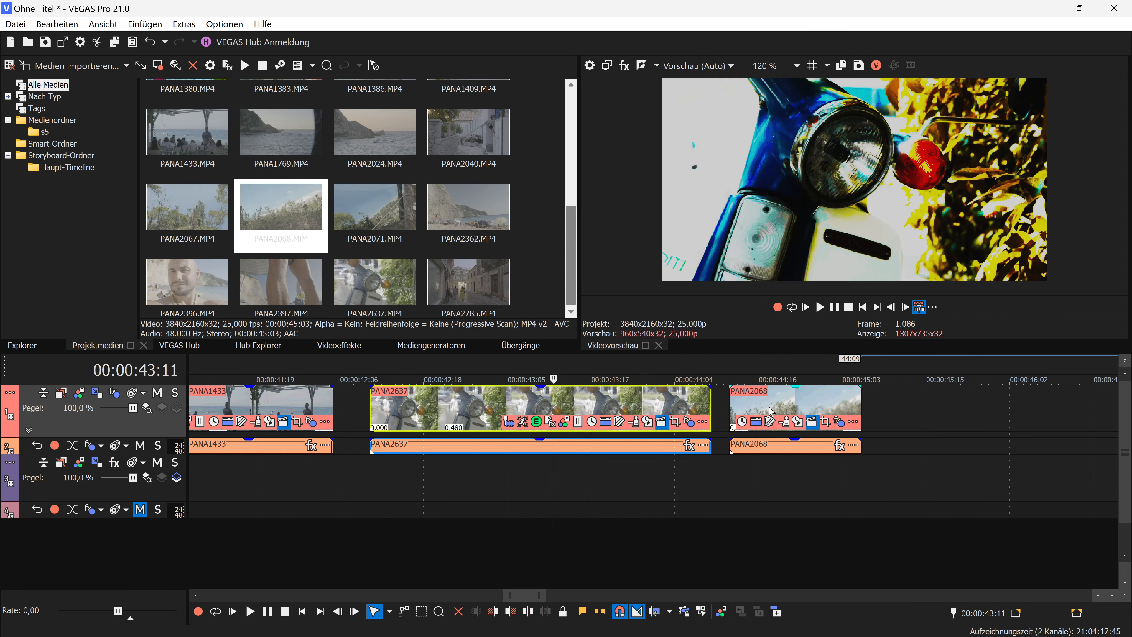
right_click(771, 409)
left_click(809, 231)
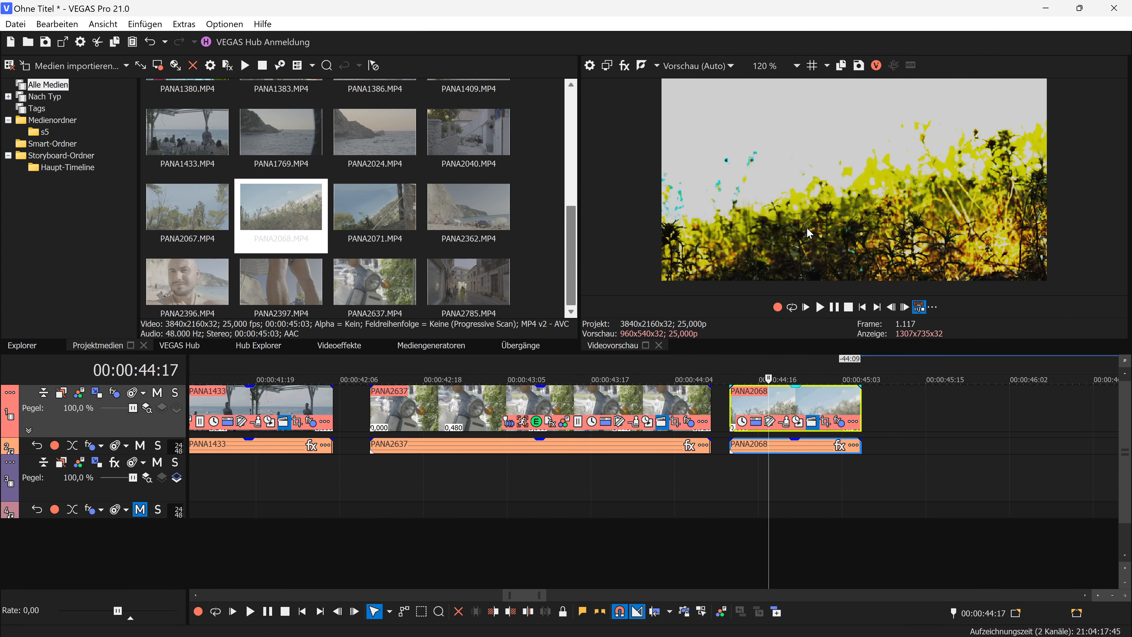
left_click(569, 396)
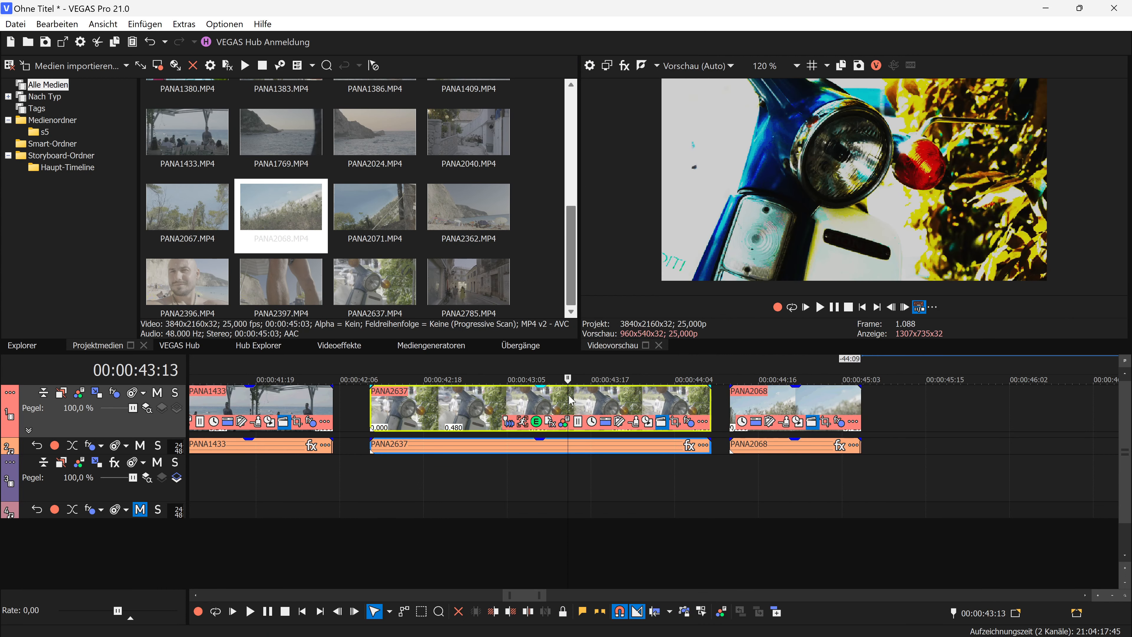
left_click(799, 398)
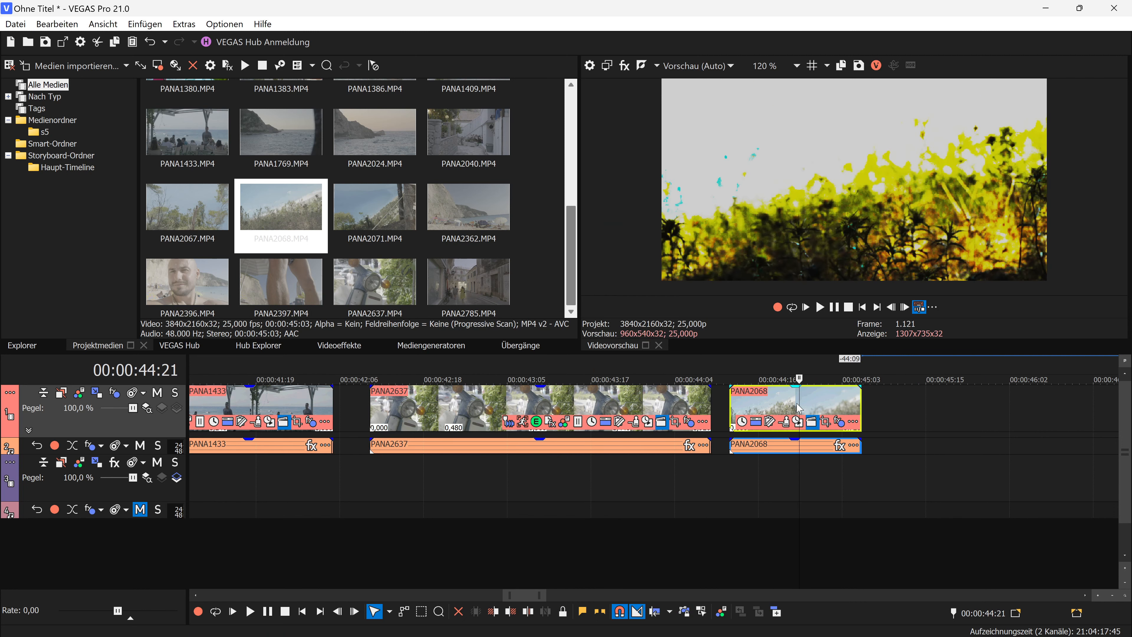
Reset PANA2068's event-level RGB curve and raise its HSL saturation to 1.323
scroll(799, 408, "up", 2)
left_click(630, 422)
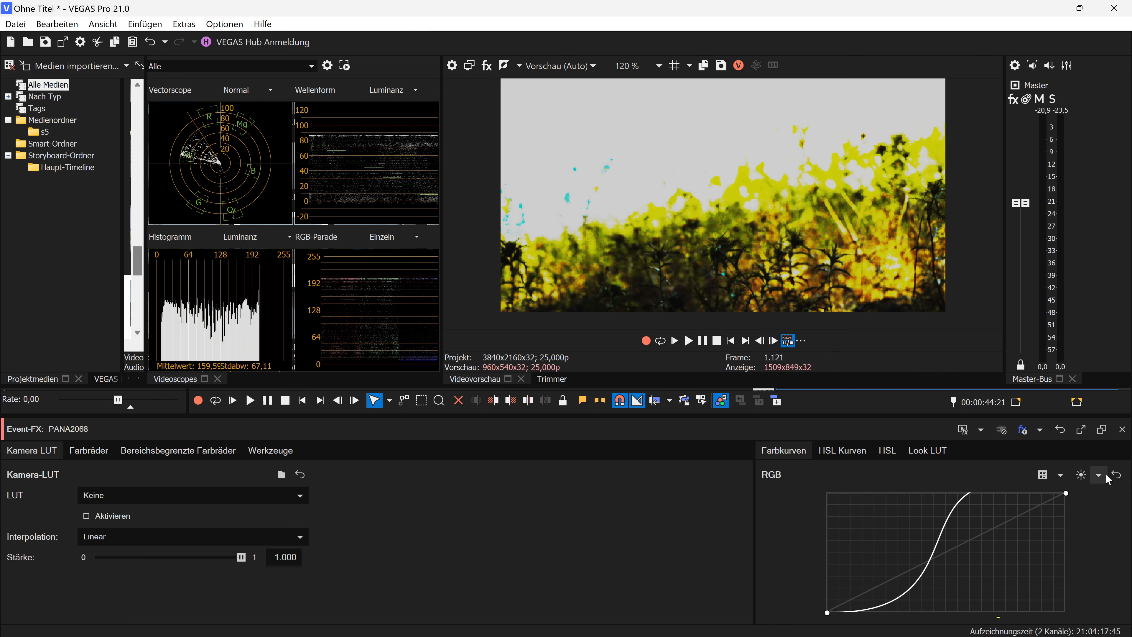
left_click(1117, 474)
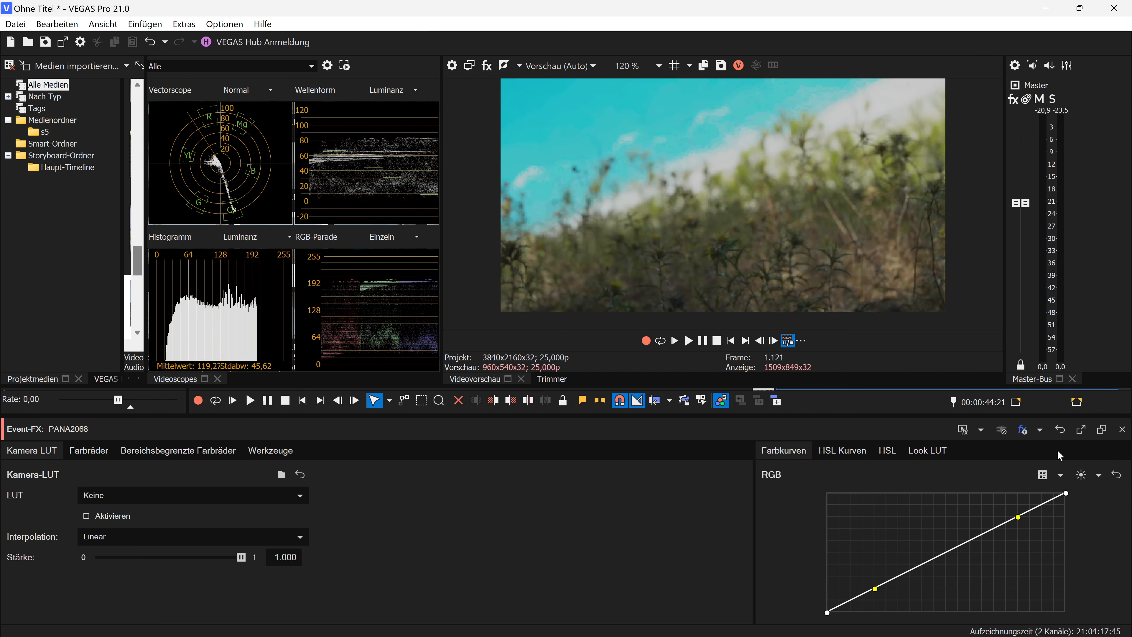
left_click(886, 452)
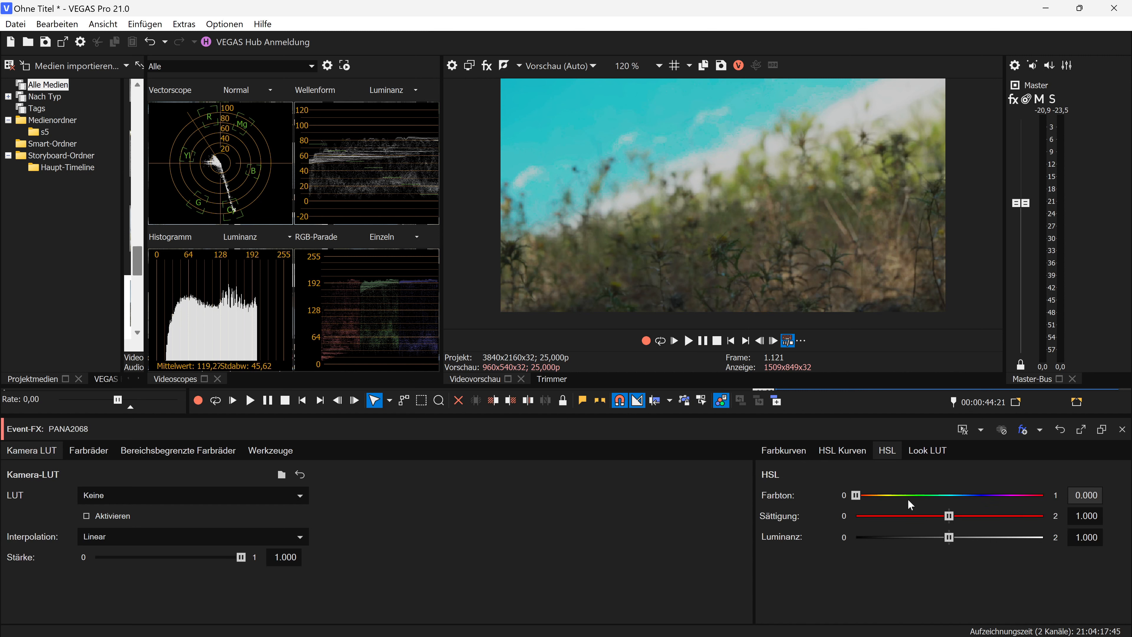
left_click_drag(948, 515, 978, 515)
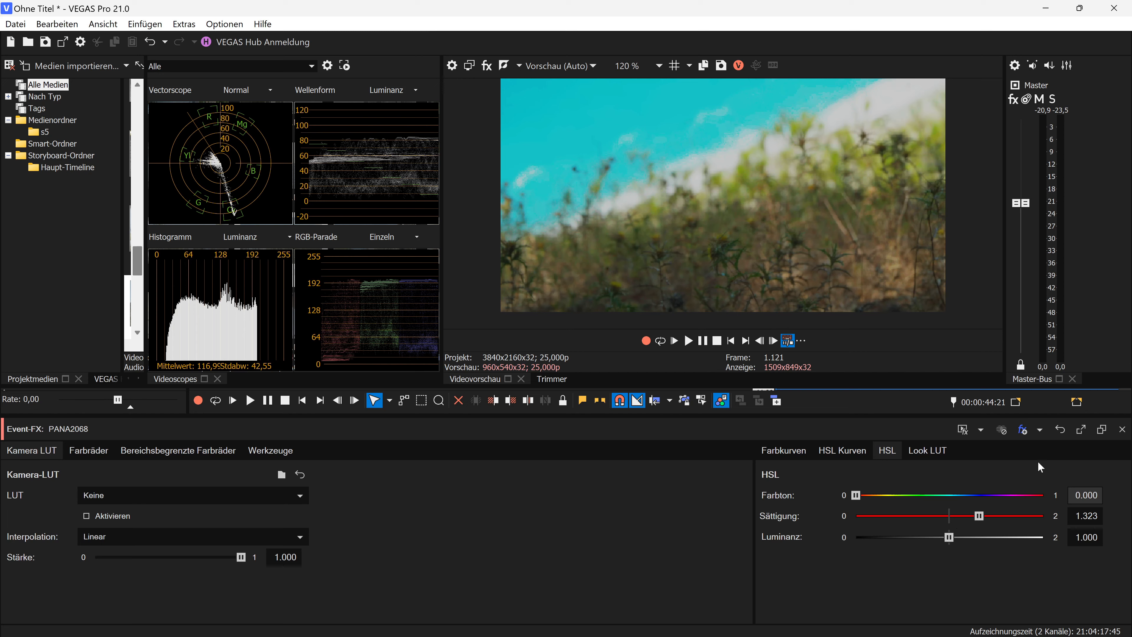
left_click(1122, 429)
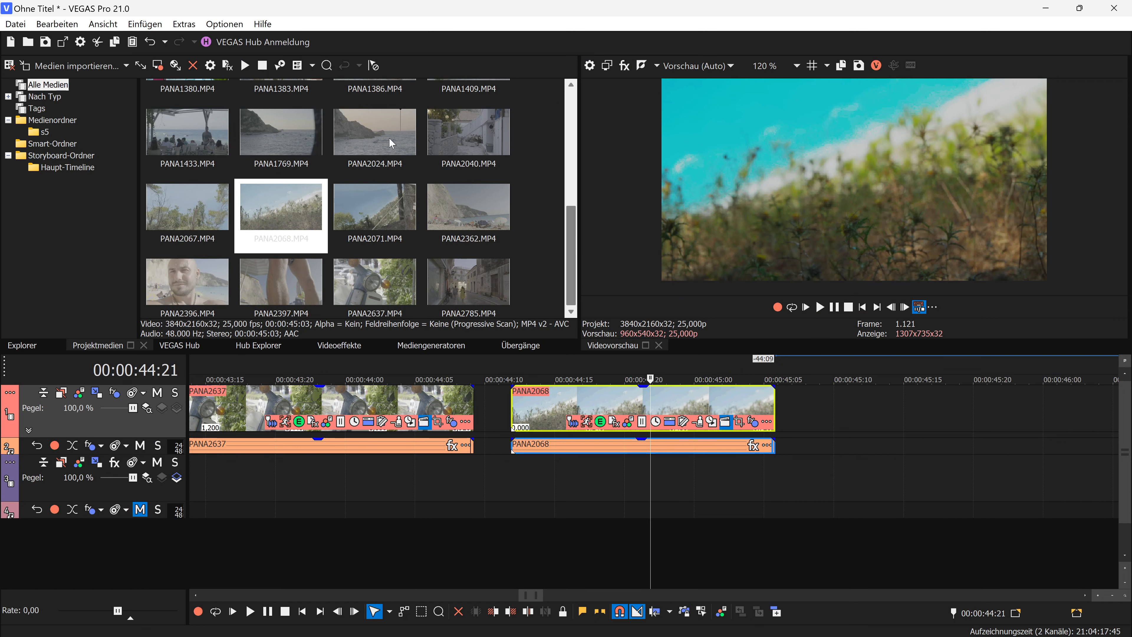
scroll(392, 258, "up", 5)
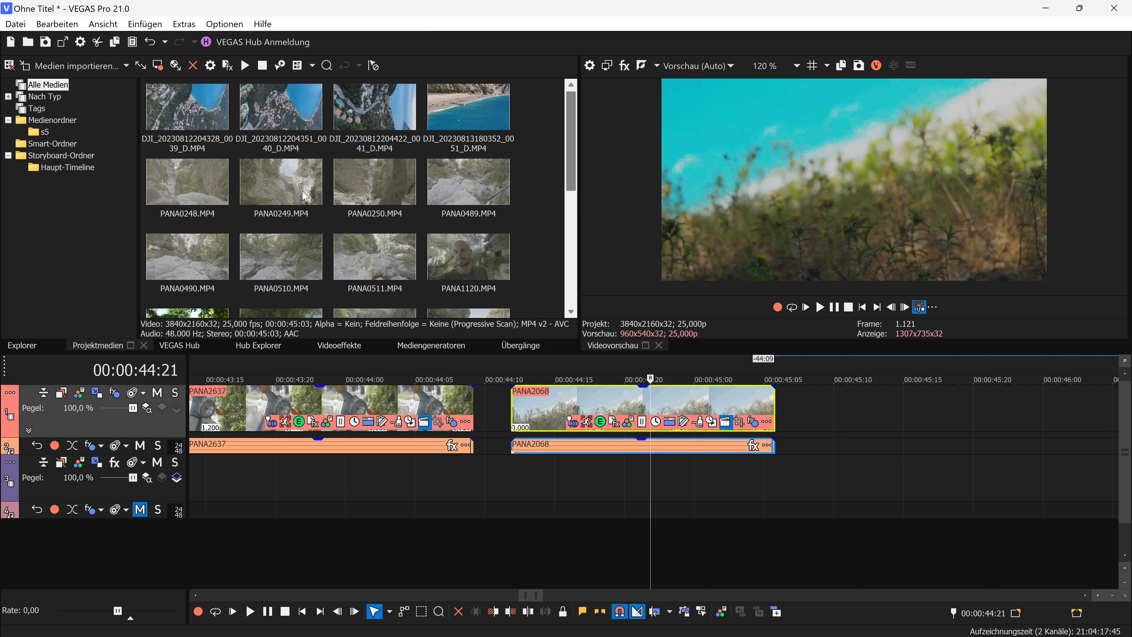
left_click_drag(176, 211, 963, 403)
scroll(780, 405, "down", 4)
left_click(799, 410)
scroll(963, 404, "down", 4)
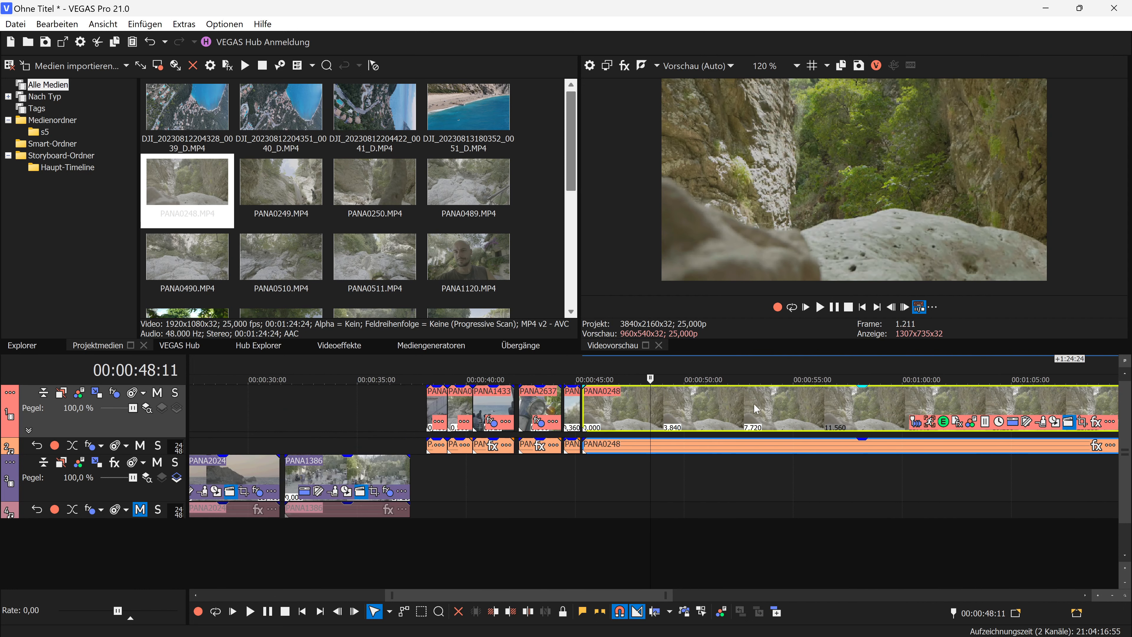
left_click(1019, 392)
left_click(1034, 396)
left_click(1111, 398)
scroll(1105, 399, "down", 3)
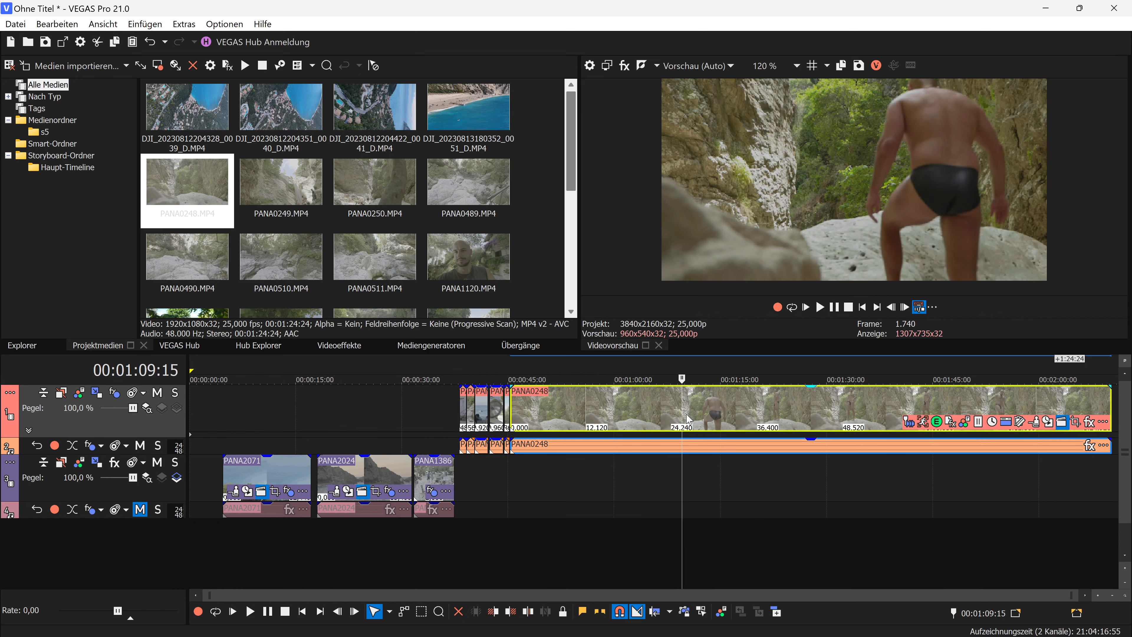
left_click_drag(683, 417, 1076, 387)
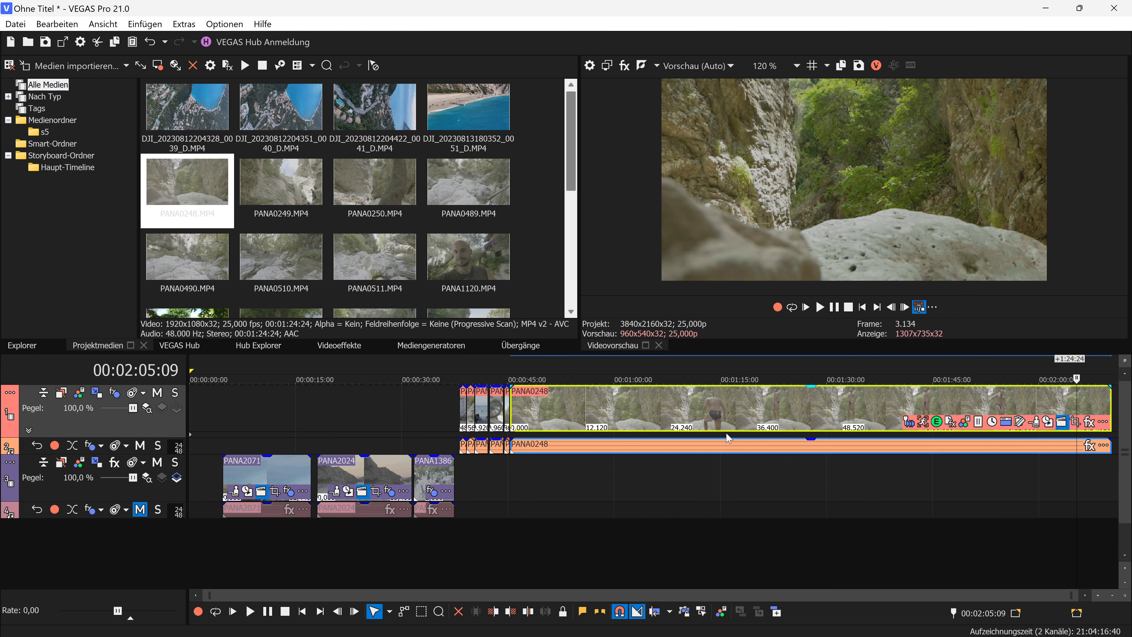
left_click(590, 421)
key("Delete")
scroll(555, 425, "up", 3)
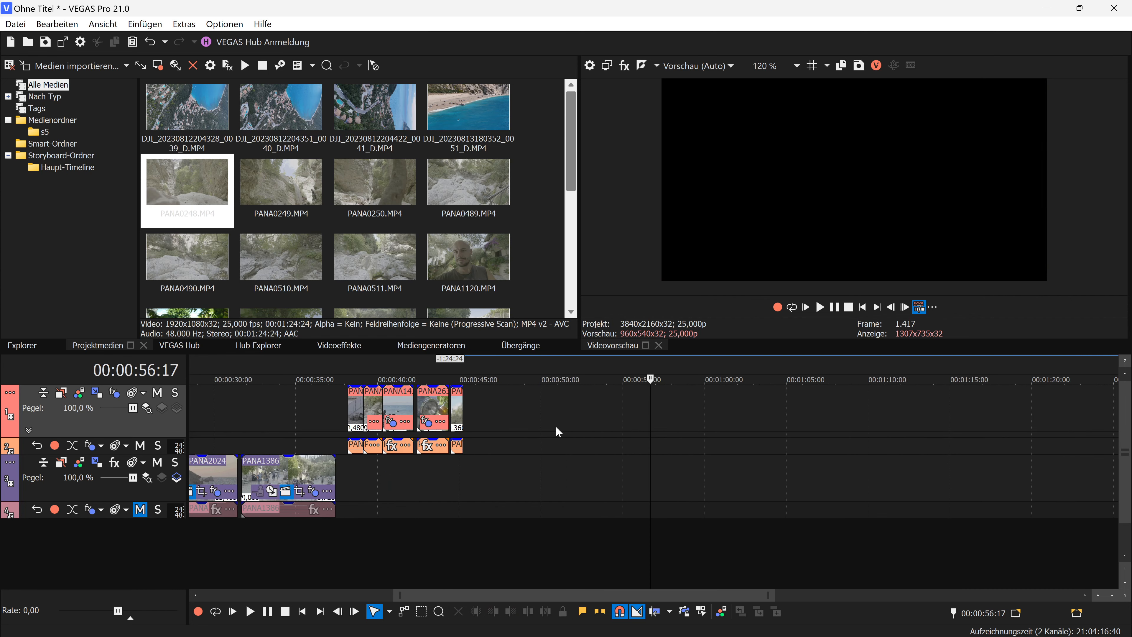
scroll(547, 426, "up", 2)
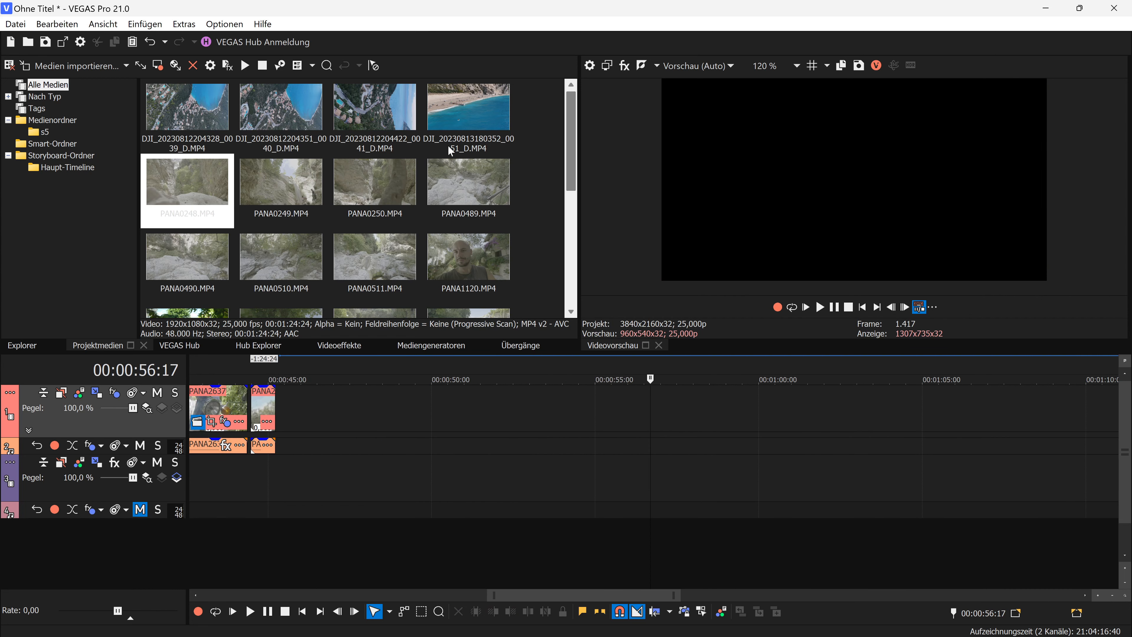
Add the PANA2024.MP4 clip from the project media to the upper video track, right after the PANA2068 event
scroll(368, 231, "down", 5)
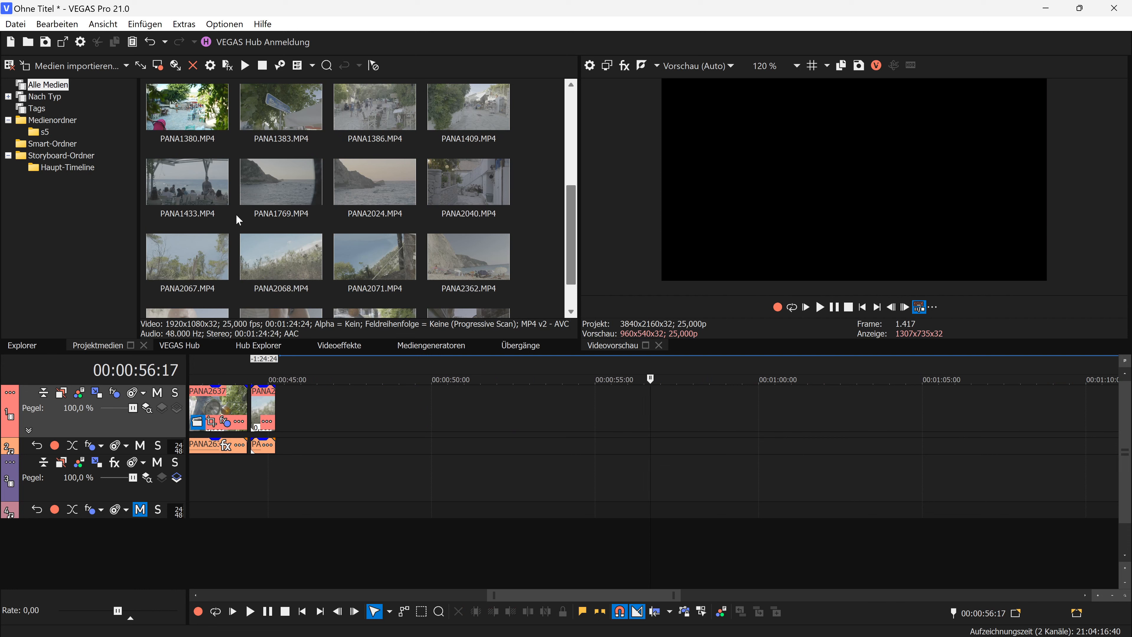
scroll(240, 269, "down", 1)
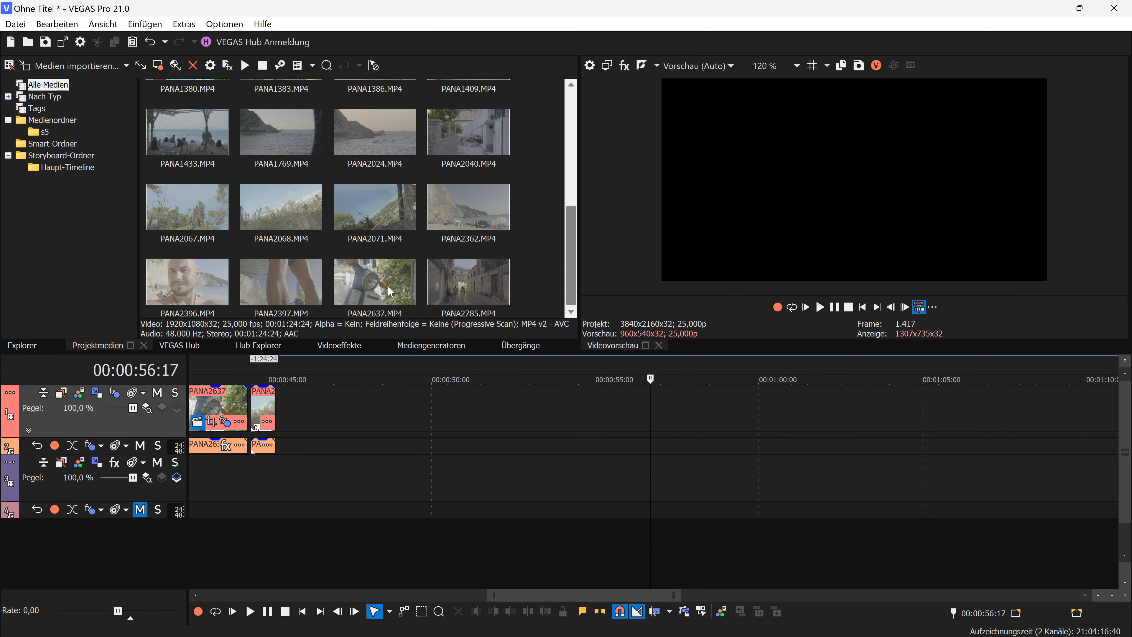
left_click(261, 408)
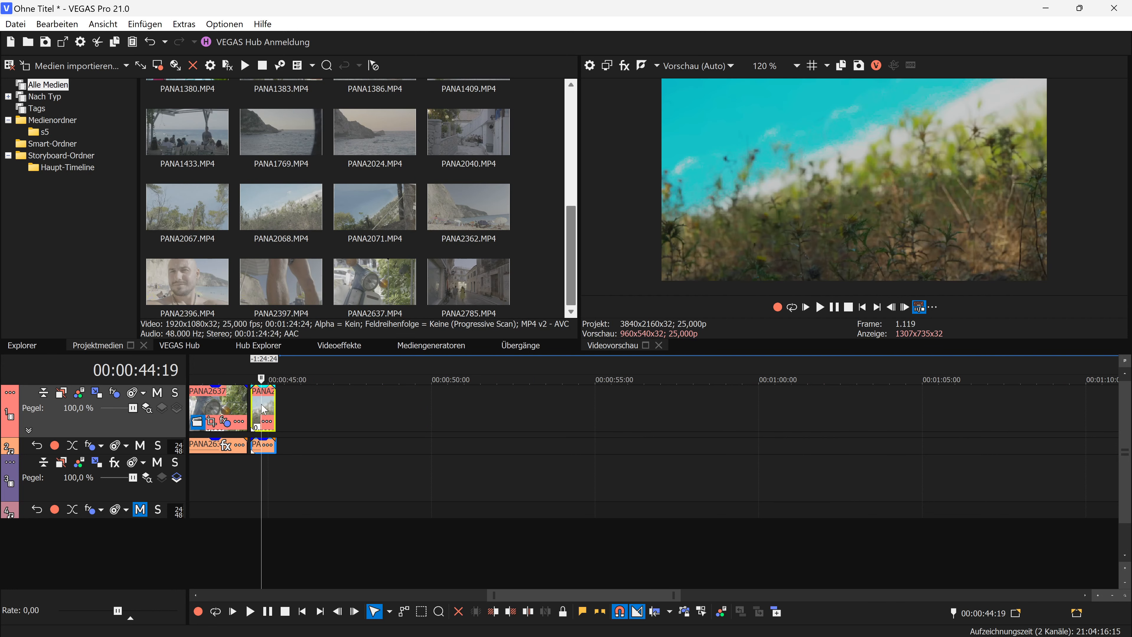
scroll(406, 407, "up", 2)
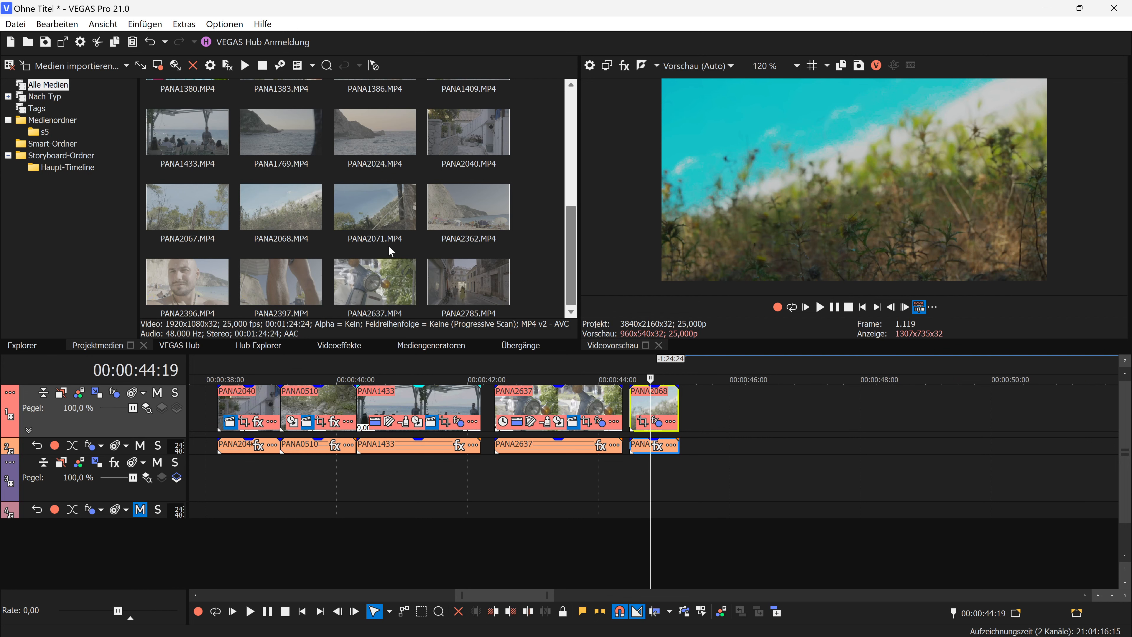
scroll(392, 241, "up", 2)
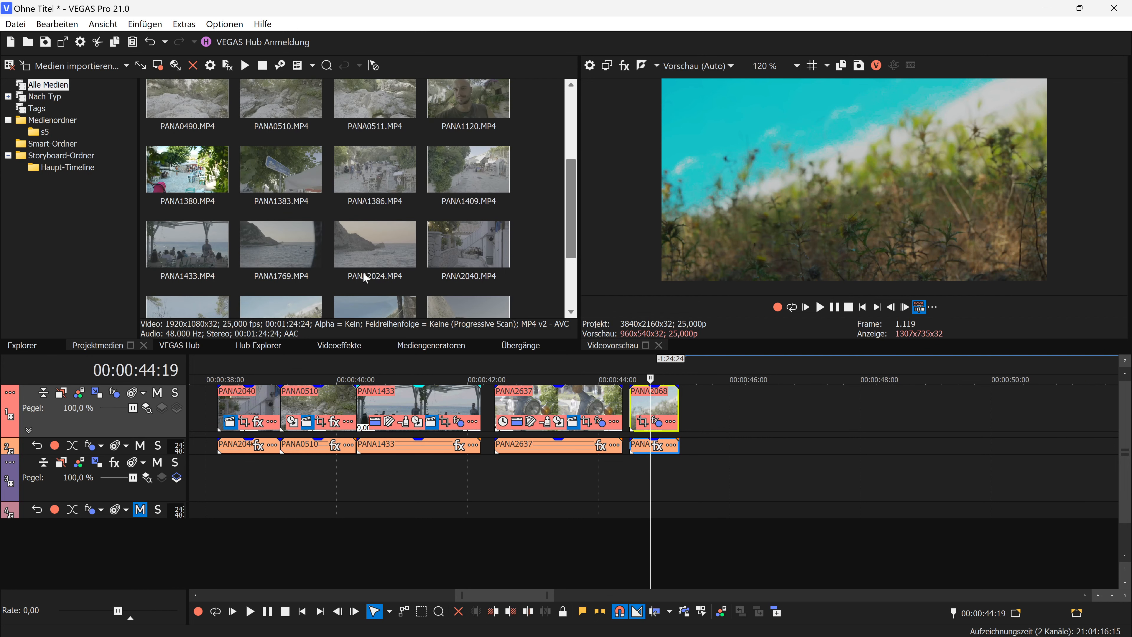
left_click_drag(374, 278, 913, 379)
scroll(770, 421, "down", 3)
Insert a new video track above and place a copy of the PANA2024 event on it, aligned with the original below
right_click(966, 406)
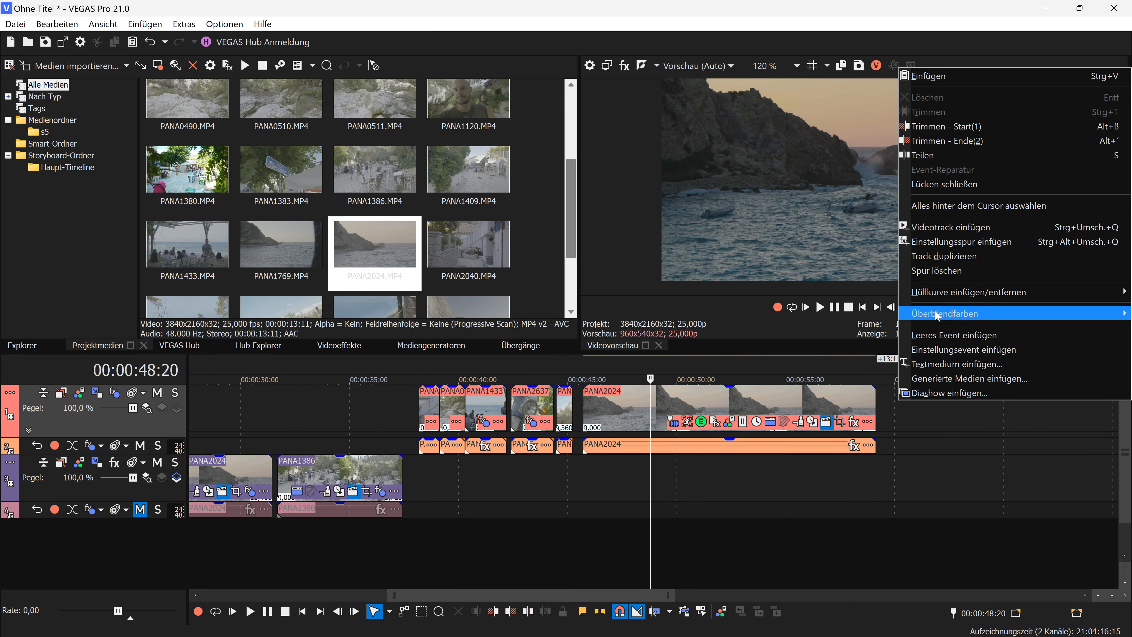
left_click(945, 226)
left_click(620, 453)
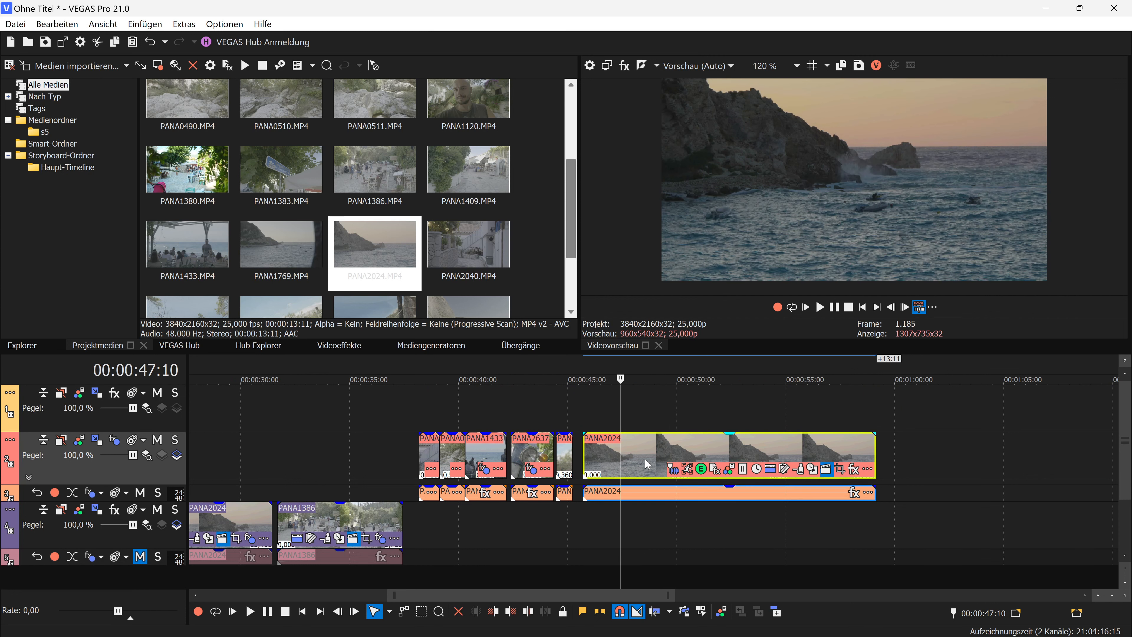
left_click_drag(641, 451, 644, 415)
left_click(647, 406)
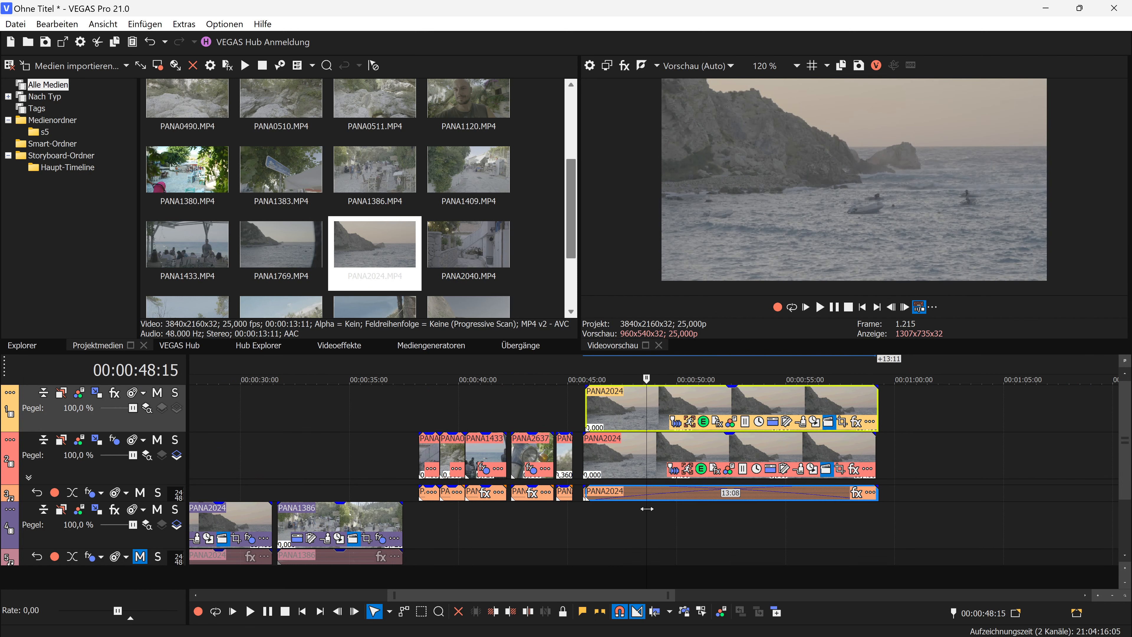
left_click_drag(665, 417, 659, 414)
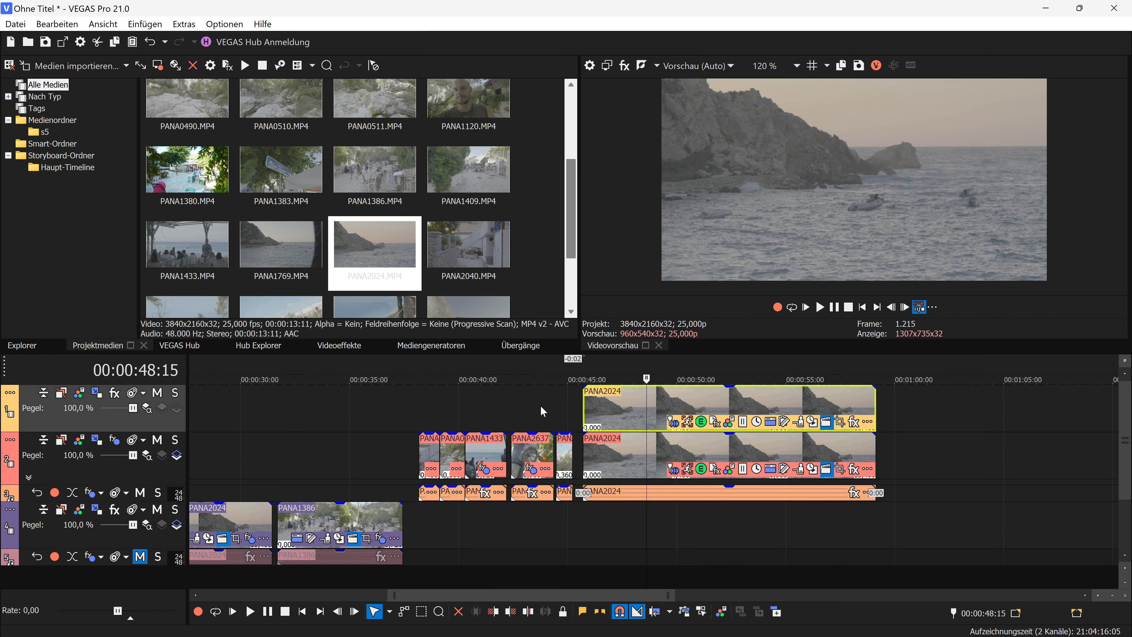
Apply the V-Log to REC.709 camera LUT to the upper PANA2024 event and set its HSL saturation to 1.737
left_click(721, 422)
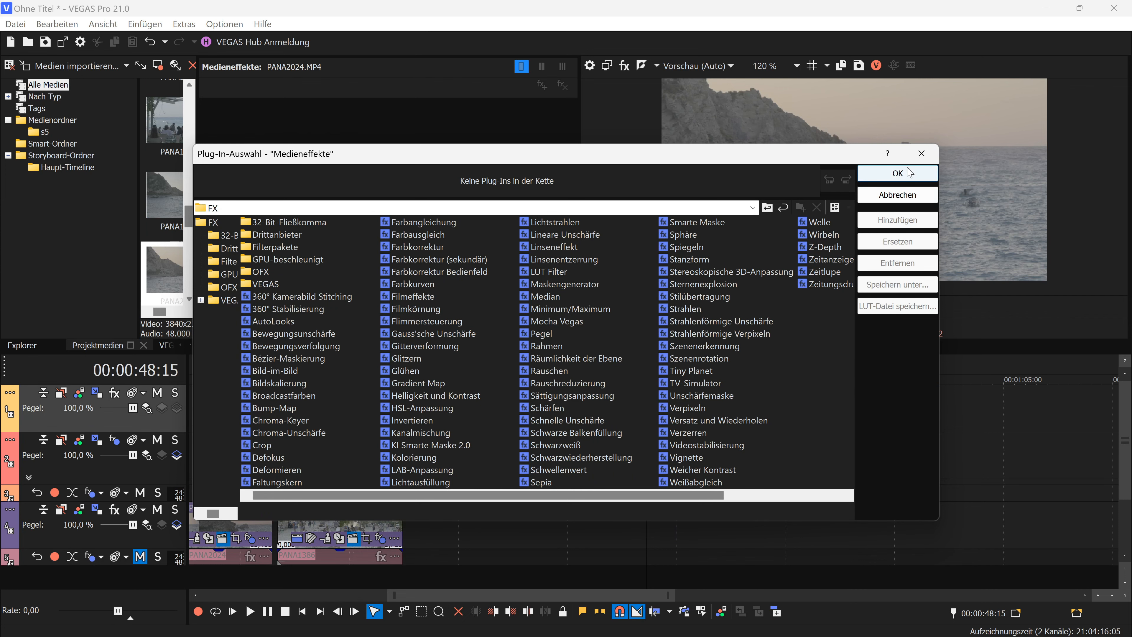
left_click(922, 153)
left_click(734, 409)
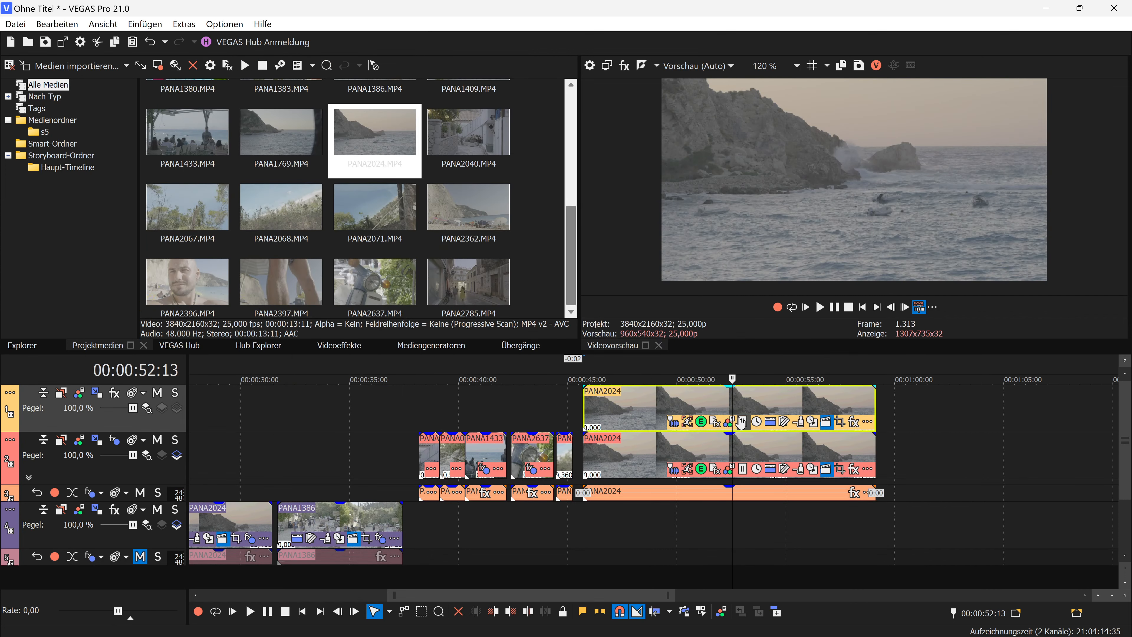
left_click(729, 421)
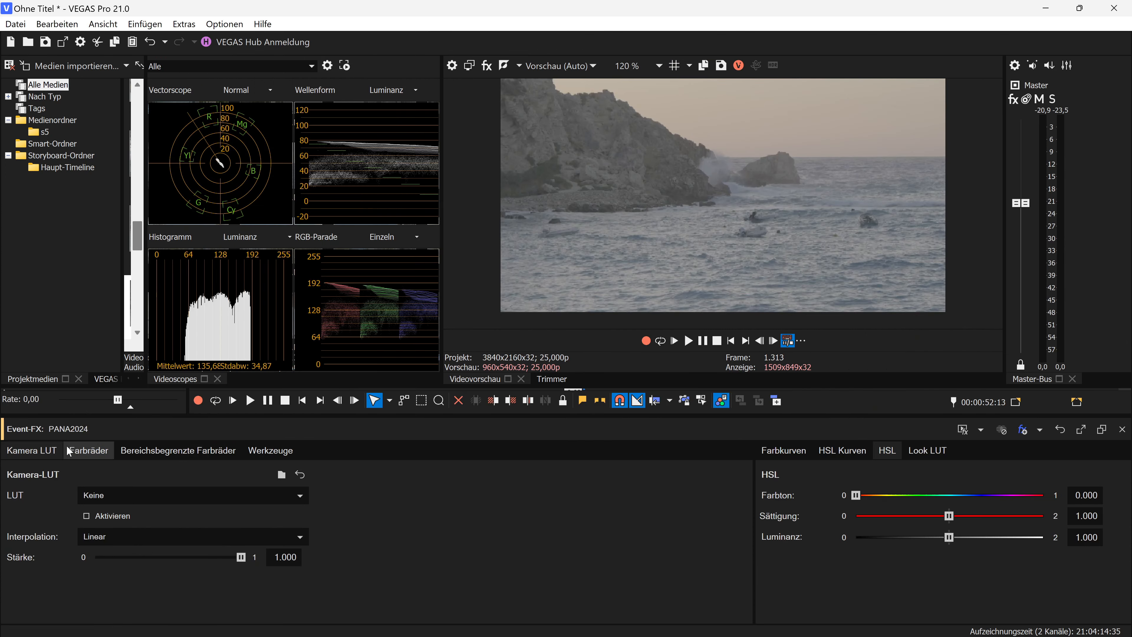
left_click(80, 495)
left_click(114, 461)
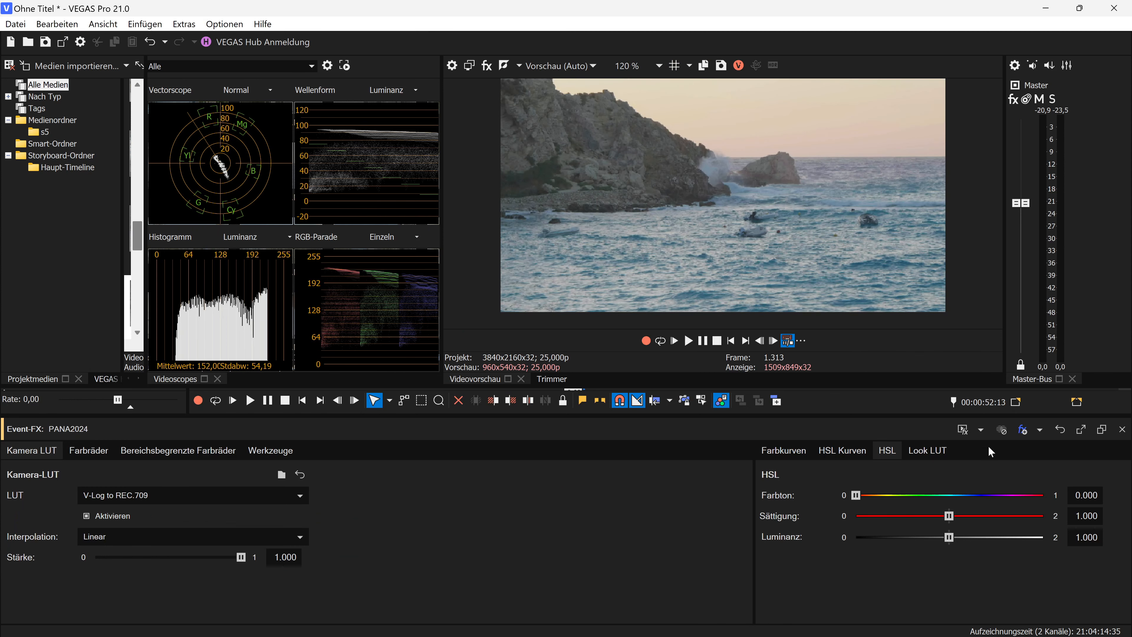
left_click_drag(952, 520, 1017, 516)
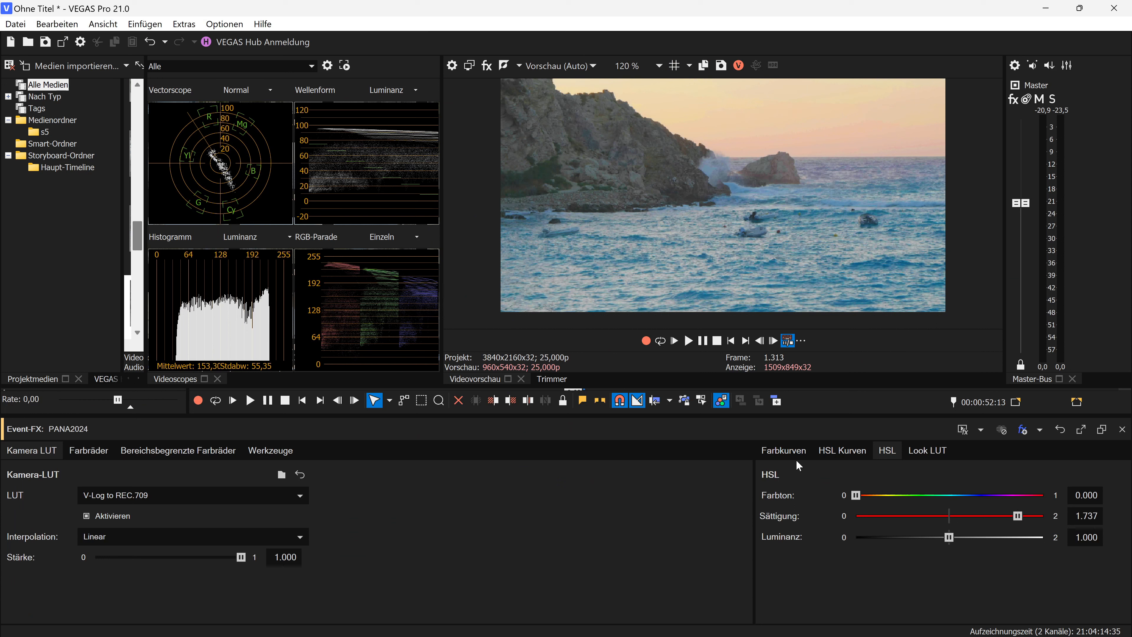
Warm the event's Gain colour wheel to R 1.060, G 0.966, B 0.960 and set its contrast to 0.136
left_click(82, 456)
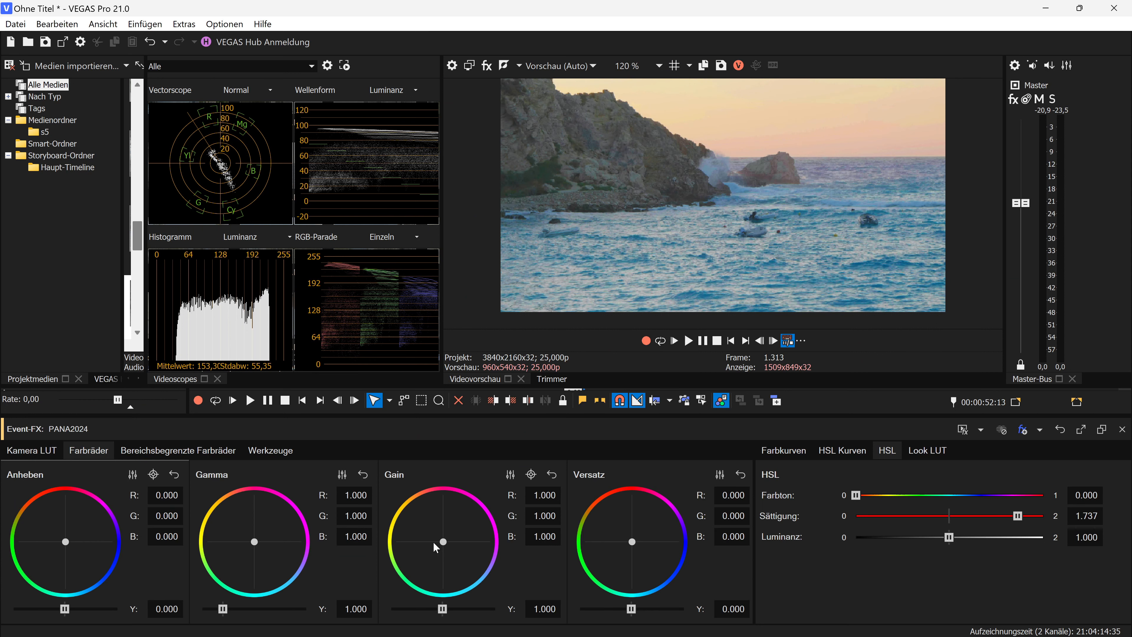
left_click_drag(444, 547, 442, 541)
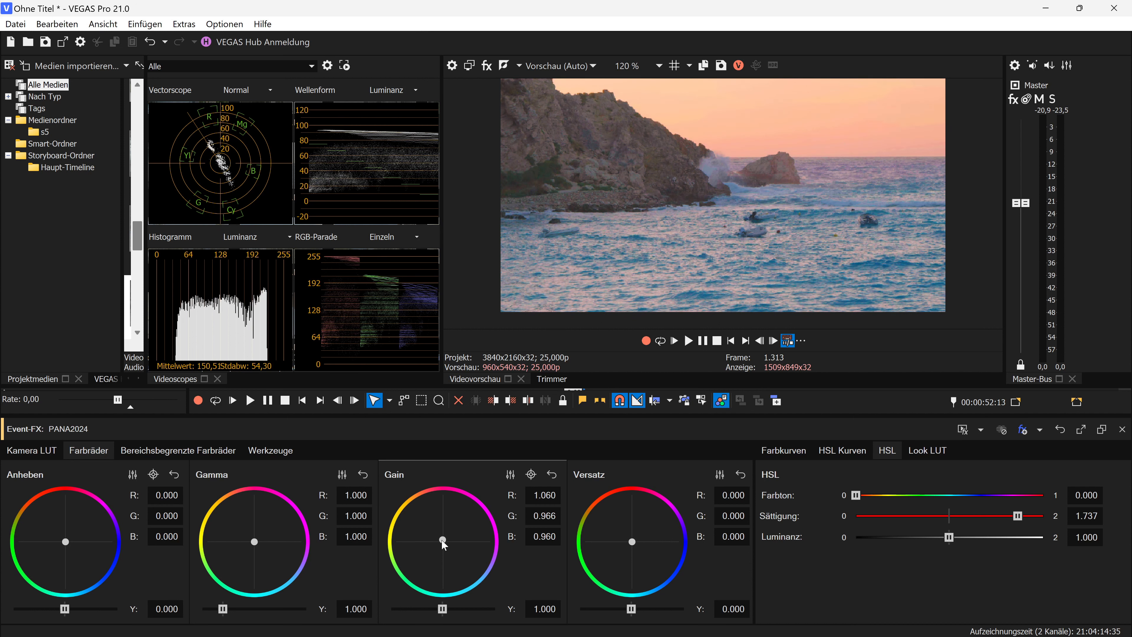
left_click(285, 451)
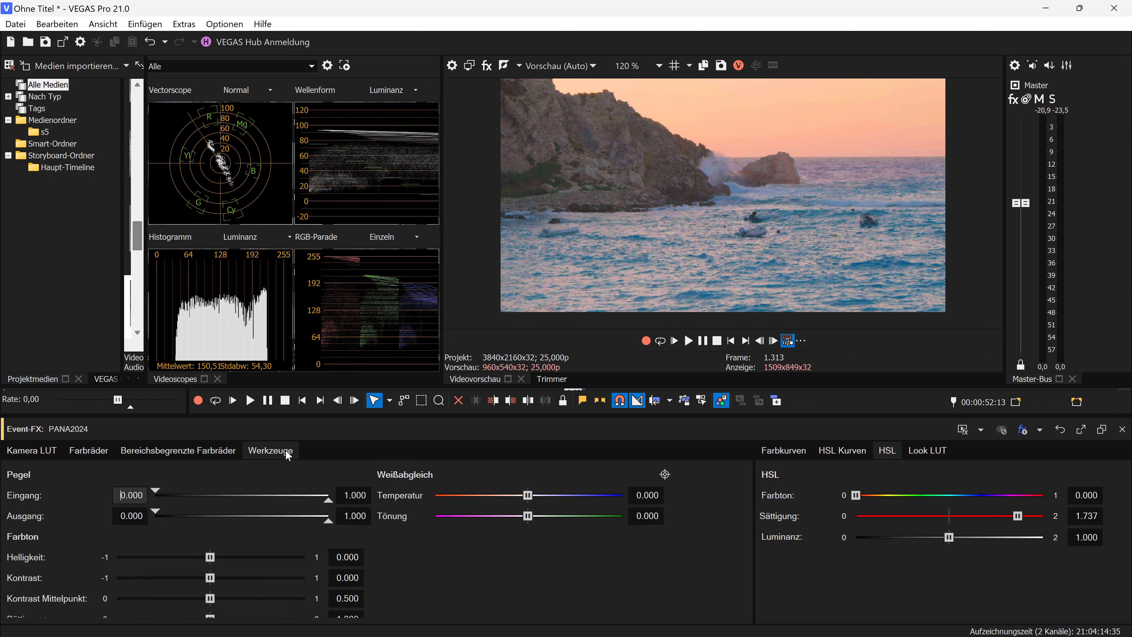
mouse_move(214, 575)
left_mouse_down()
mouse_move(228, 573)
mouse_move(218, 574)
left_mouse_up()
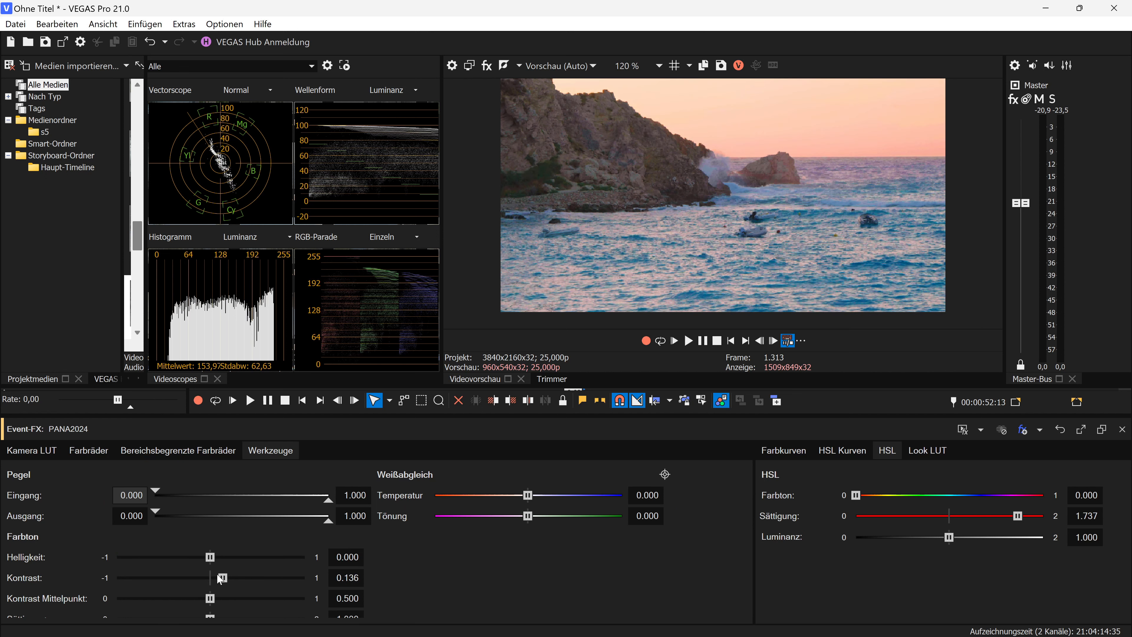
Warm the Gain wheel to R 1.070, G 0.965, B 0.947 and Gamma to R 1.055, G 0.999, B 0.983, closing the grading view
left_click(91, 450)
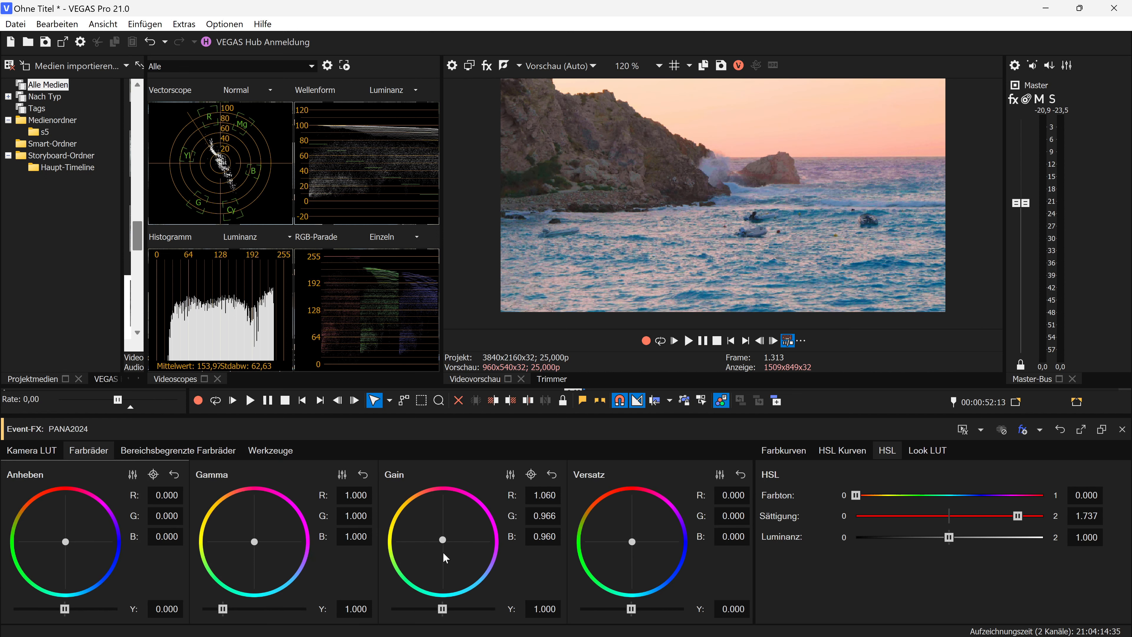
left_click_drag(444, 541, 443, 539)
left_click_drag(257, 542, 253, 540)
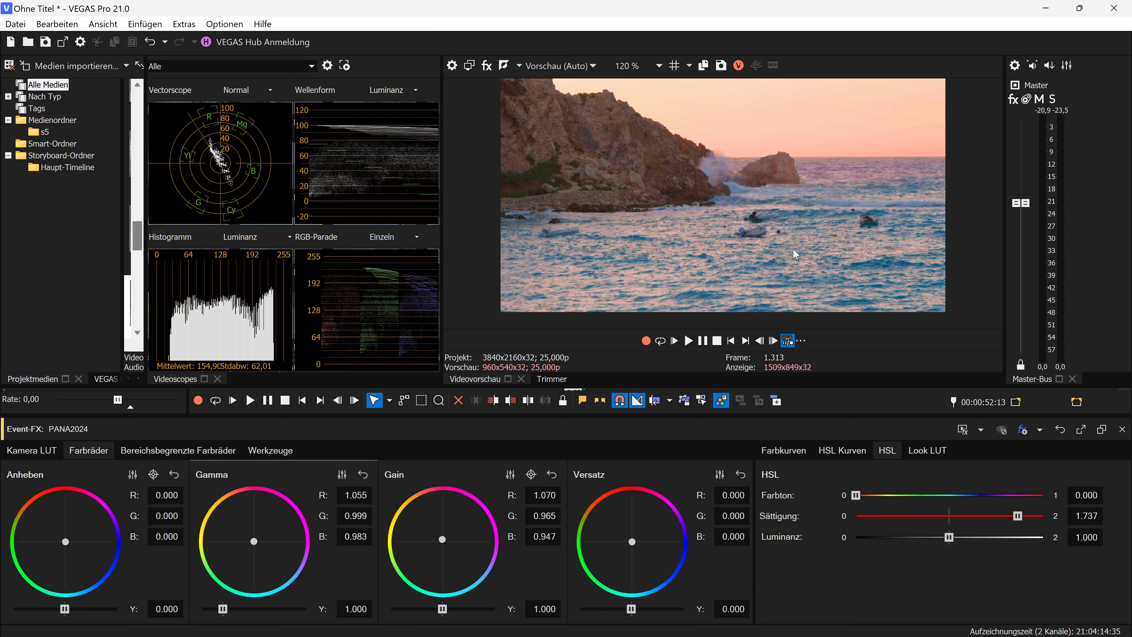
left_click(1122, 429)
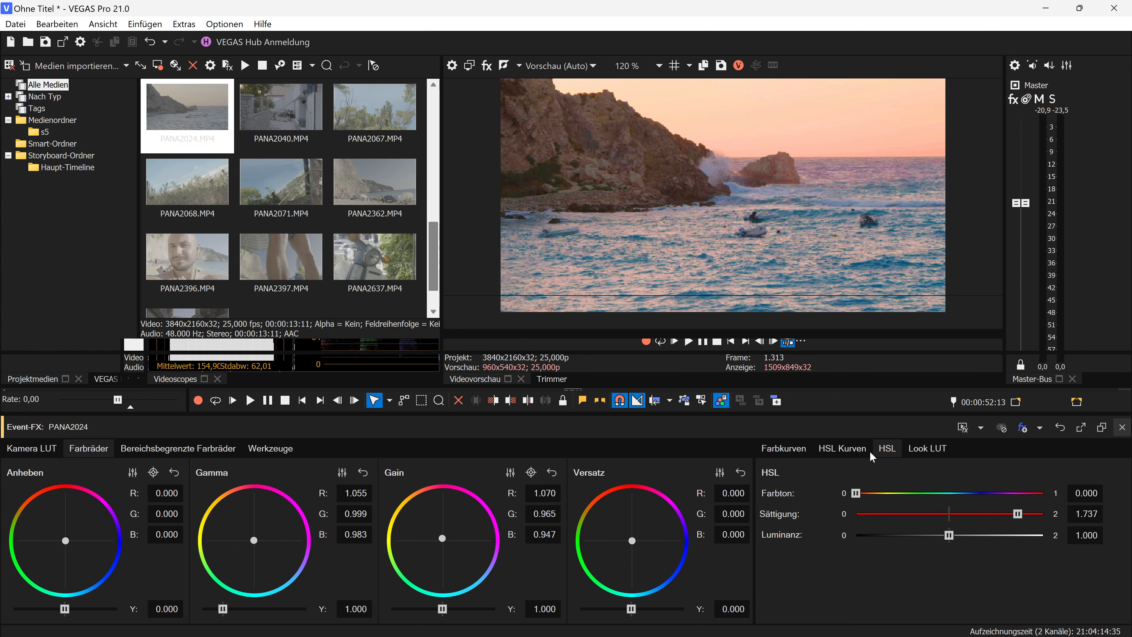
left_click(734, 398)
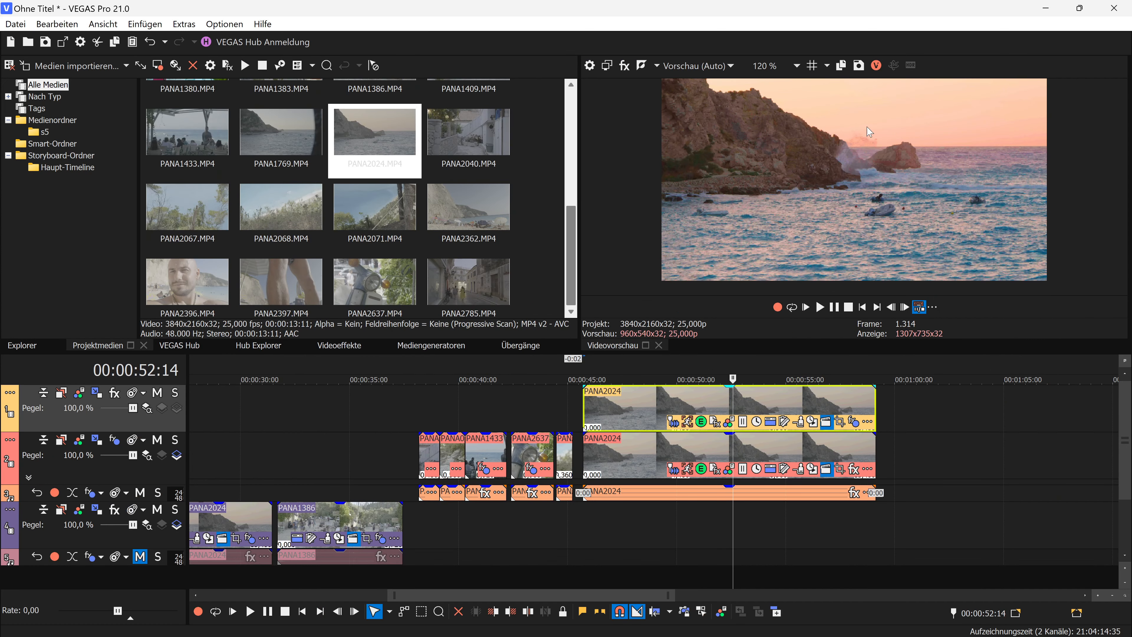
Mask the upper PANA2024 event with a rectangle over the sky from its first frame, extending the lower edge to the horizon at 00:00:04:06
left_click(842, 421)
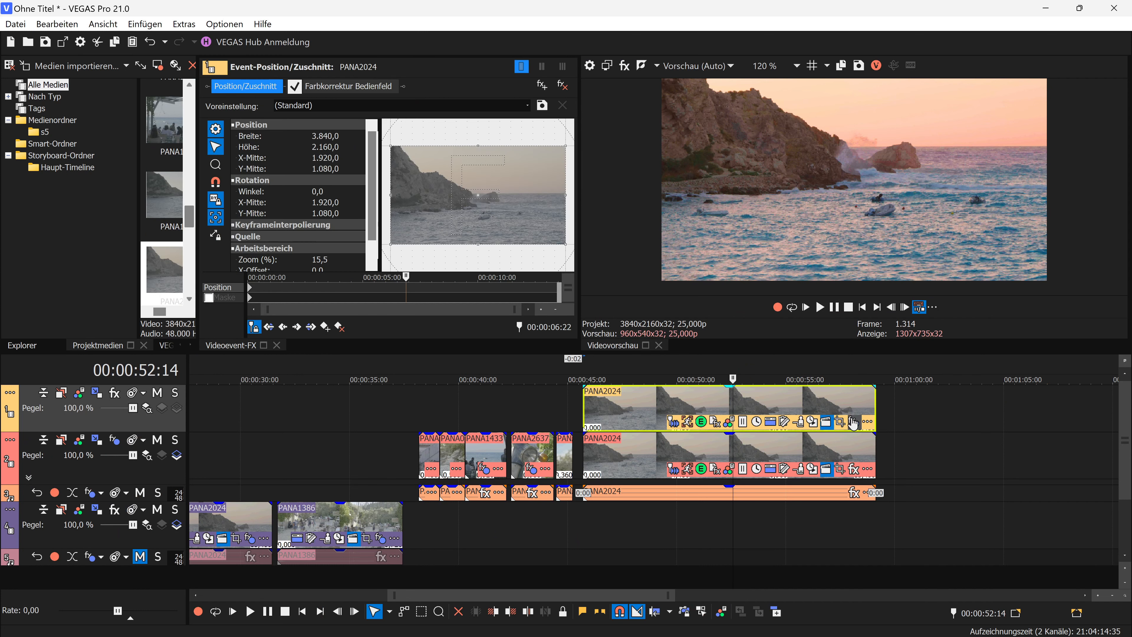
left_click(243, 298)
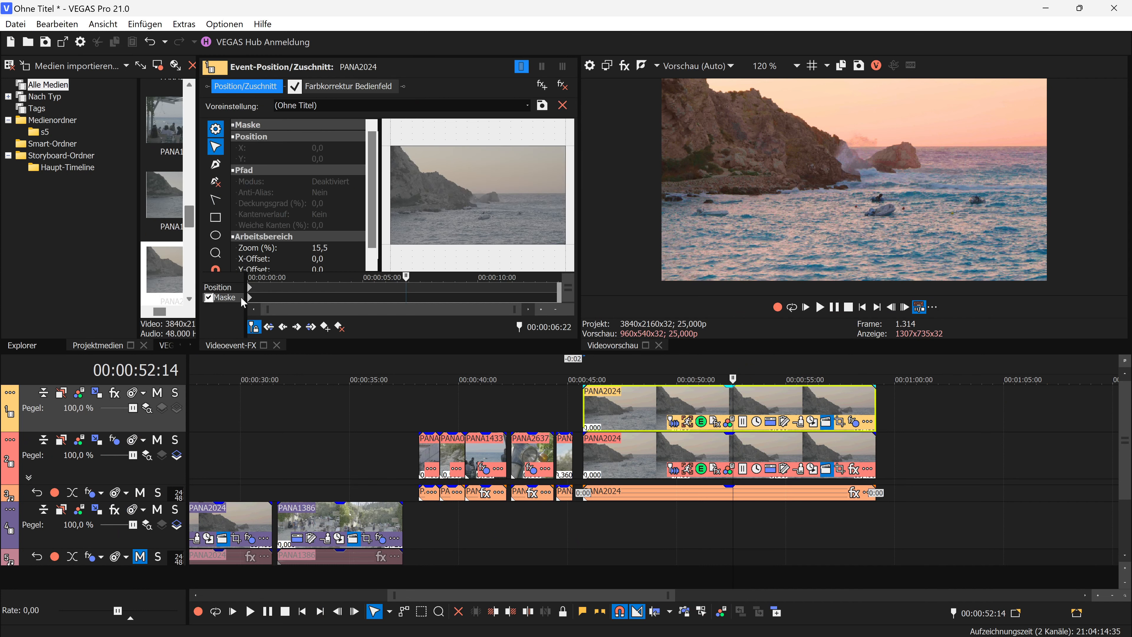
left_click(251, 303)
left_click(216, 217)
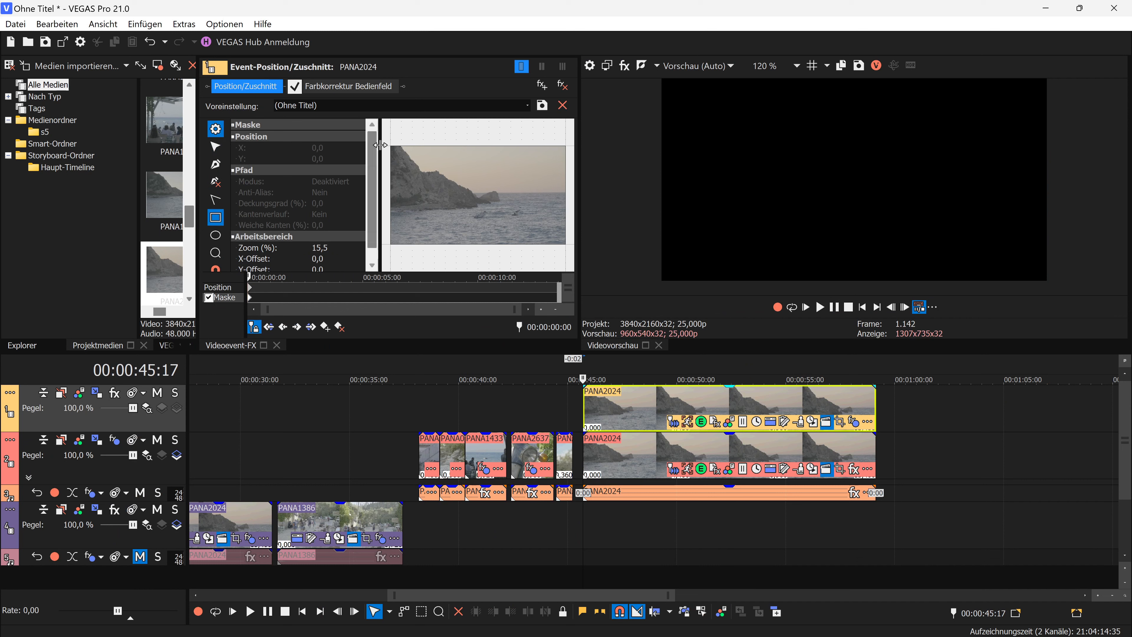
left_click_drag(405, 152, 571, 194)
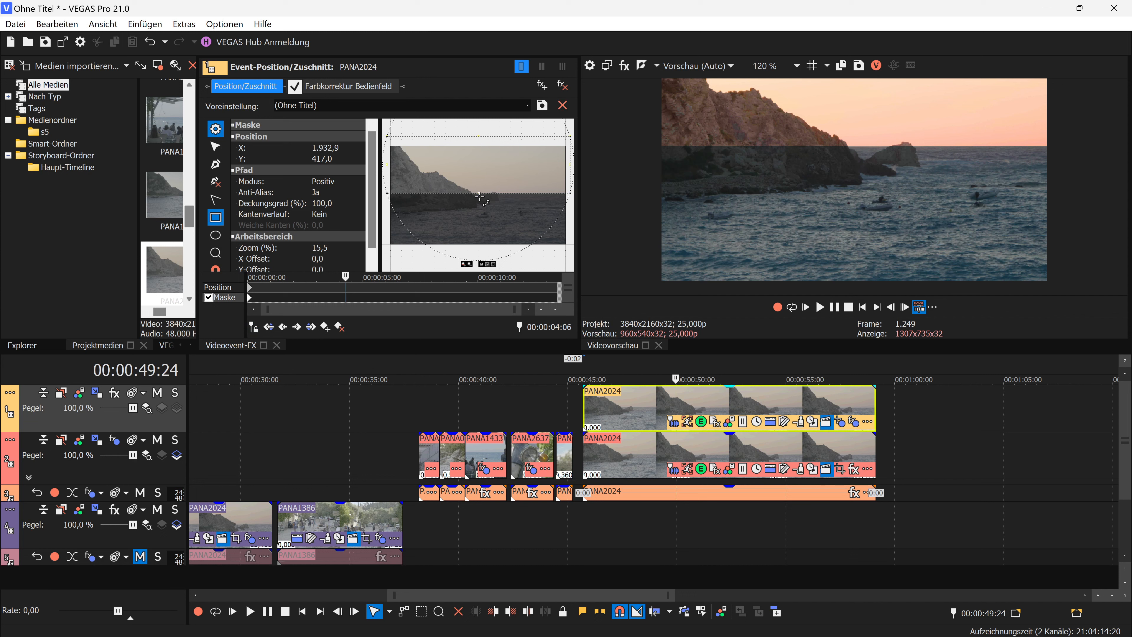
left_click_drag(477, 193, 478, 203)
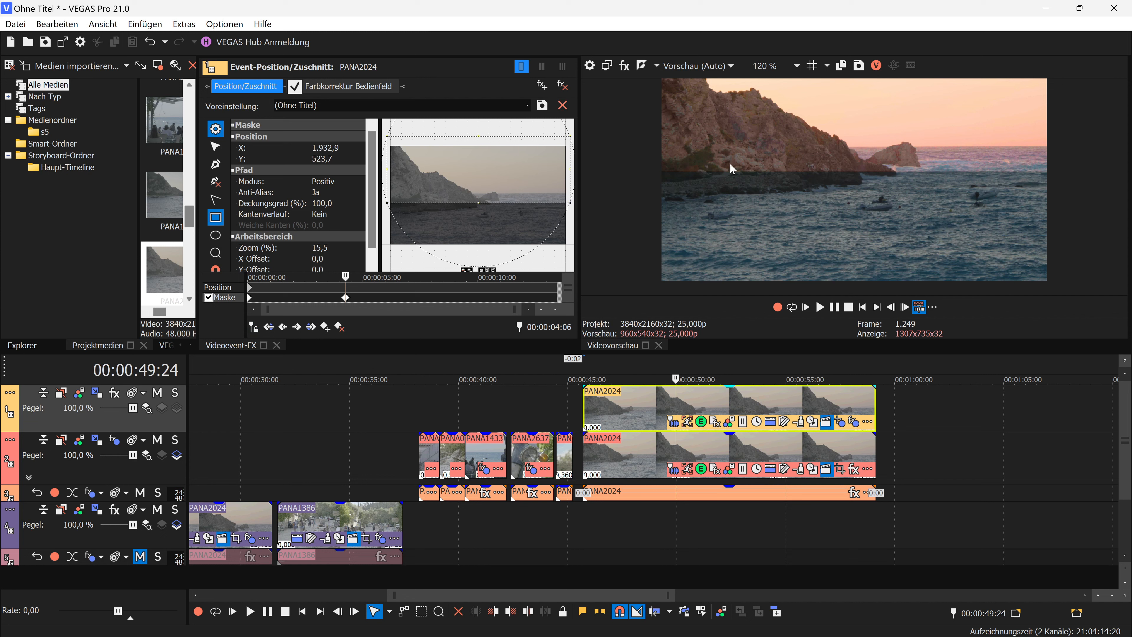
Feather the sky mask's edges on both sides with 42.5 % softness and resynchronise the mask cursor with the timeline
left_click(325, 219)
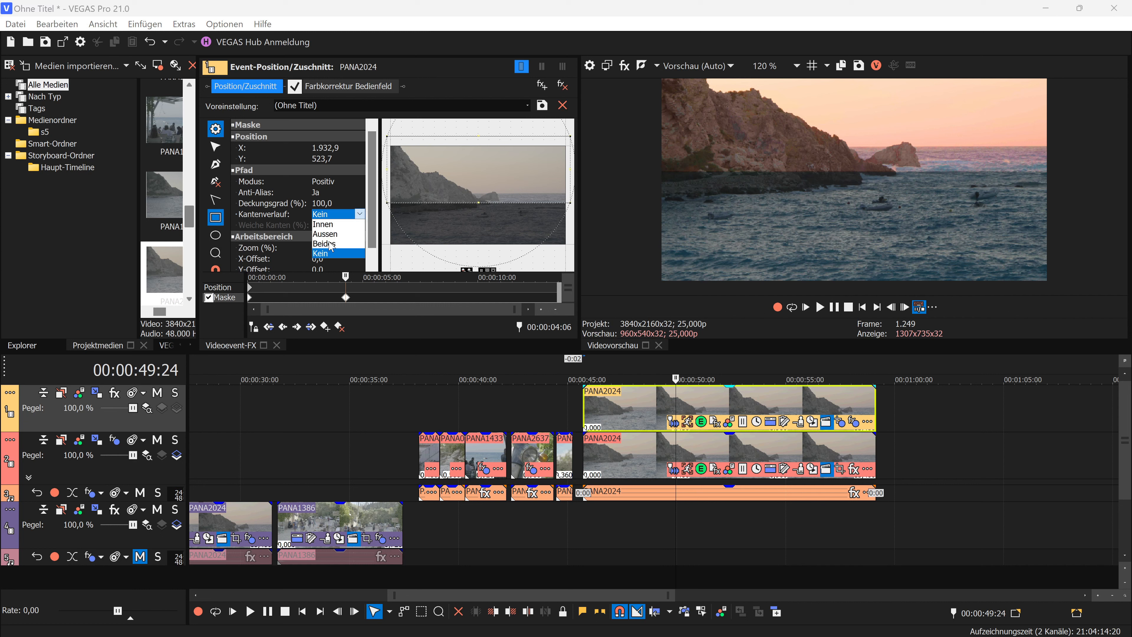
left_click(328, 243)
left_click(326, 225)
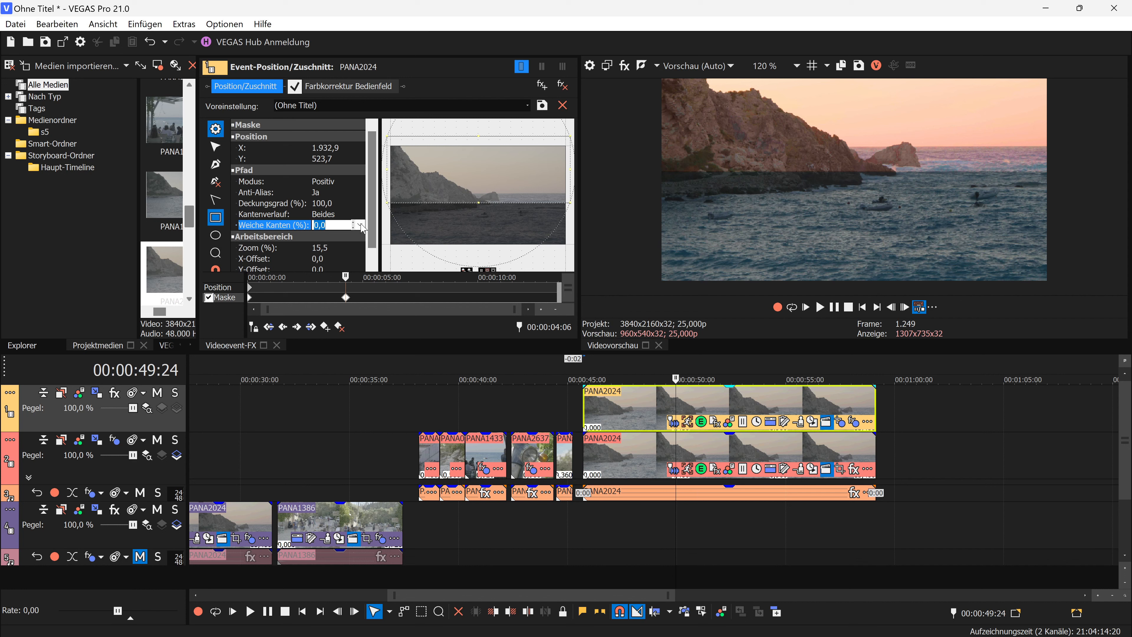
left_click_drag(315, 240, 337, 240)
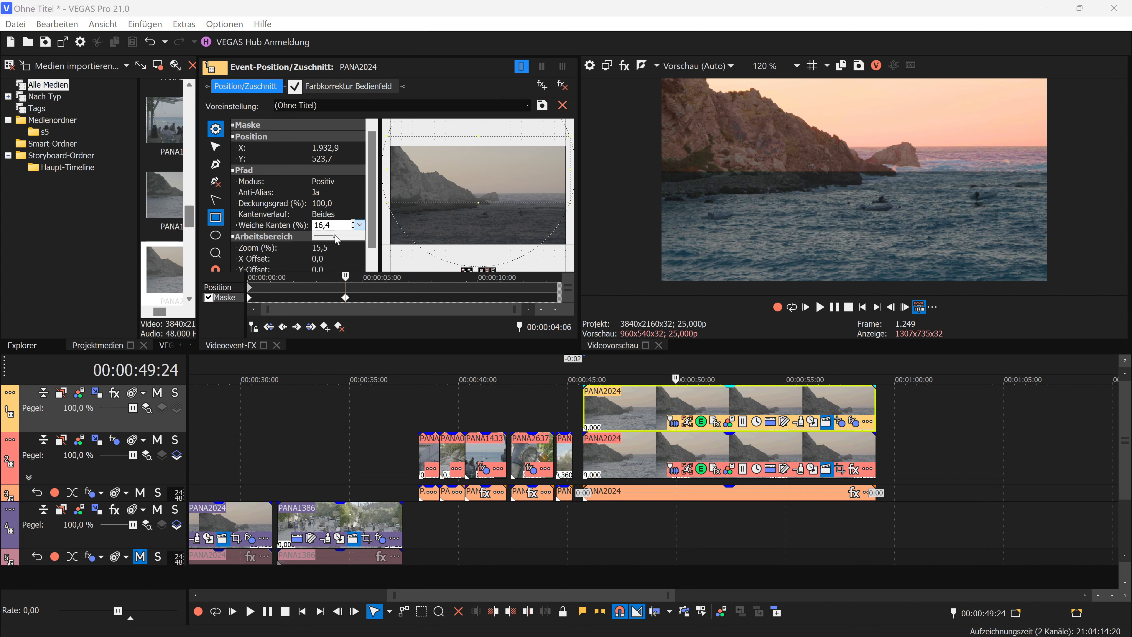
left_click(253, 327)
left_click(346, 298)
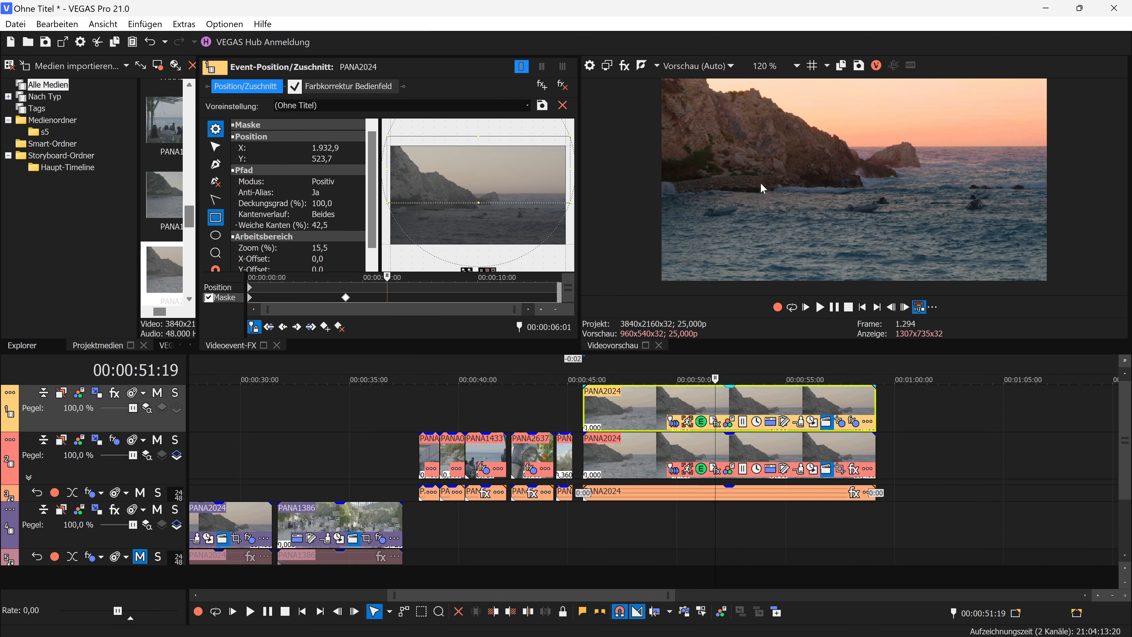
Shift the masked upper PANA2024 event about 3:12 earlier than the lower copy and check the blended result in the preview
left_click_drag(668, 410, 591, 403)
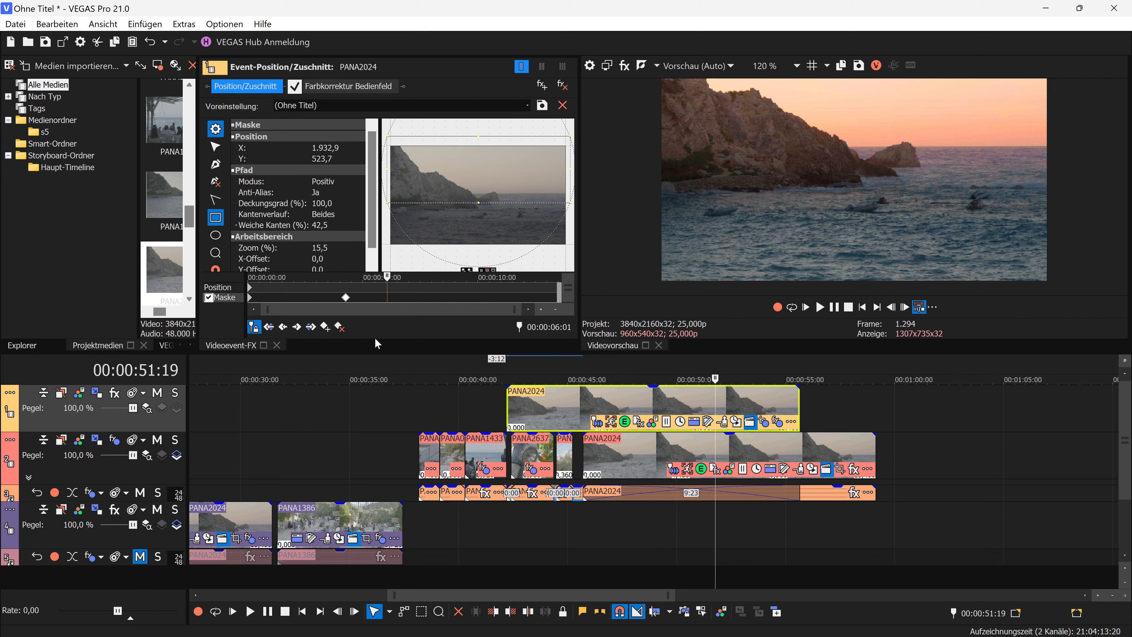
mouse_move(715, 405)
left_mouse_down()
mouse_move(768, 406)
mouse_move(685, 406)
mouse_move(772, 407)
mouse_move(726, 410)
left_mouse_up()
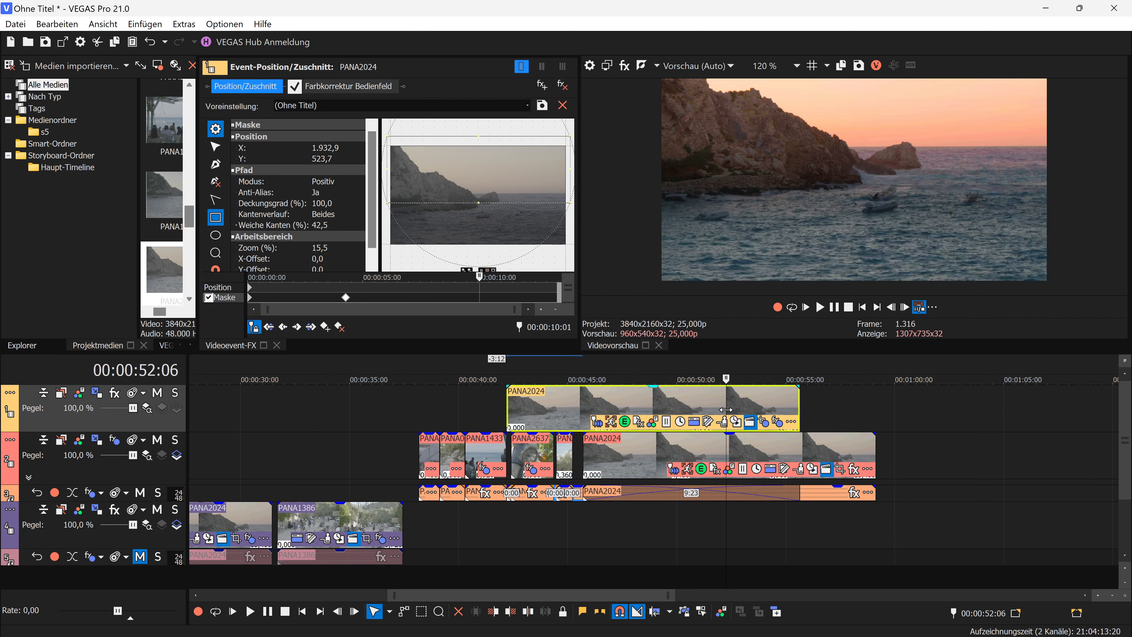
scroll(749, 456, "down", 2)
scroll(669, 497, "down", 2)
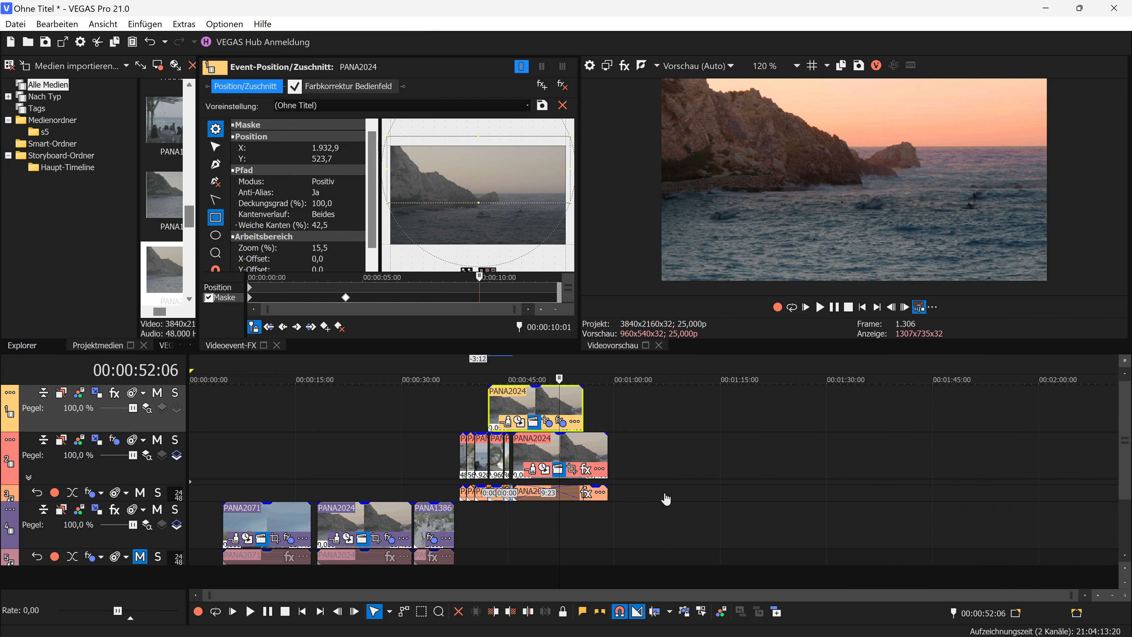